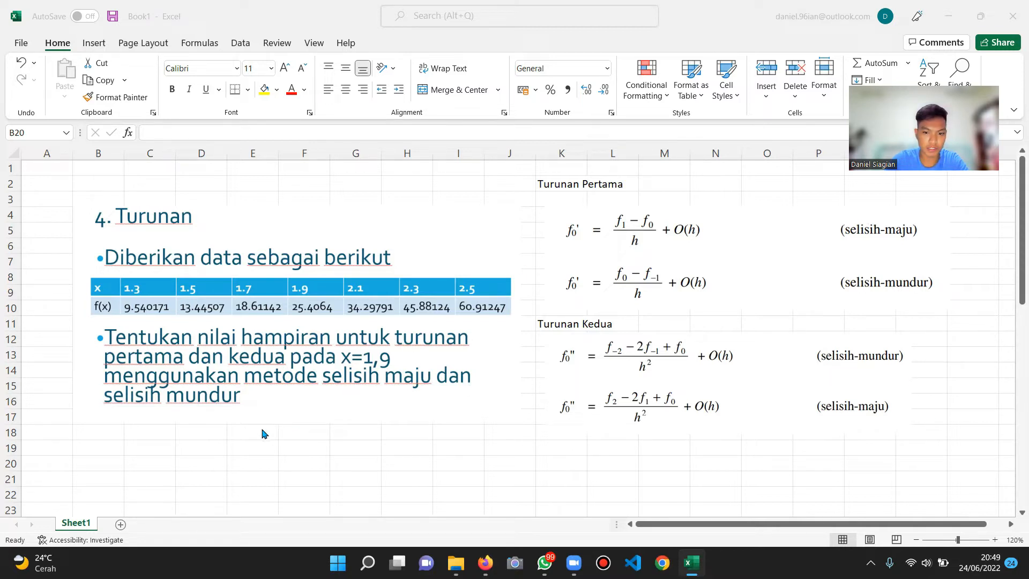
# Label cell B20 "x" and cell B21 "f(x)" as row headings below the problem statement
pyautogui.click(111, 462)
pyautogui.scroll(-3, 124, 428)
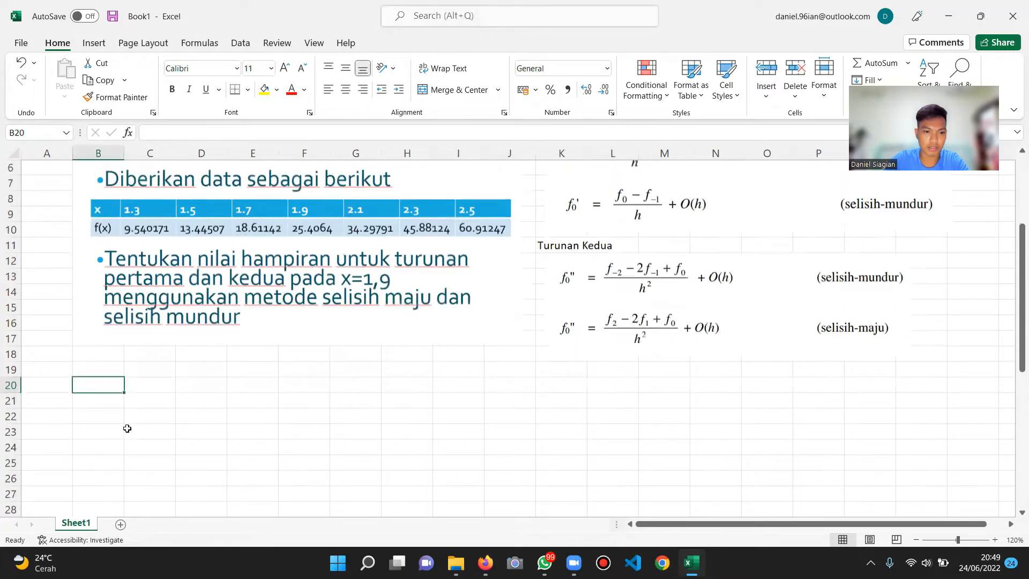
pyautogui.scroll(3, 124, 429)
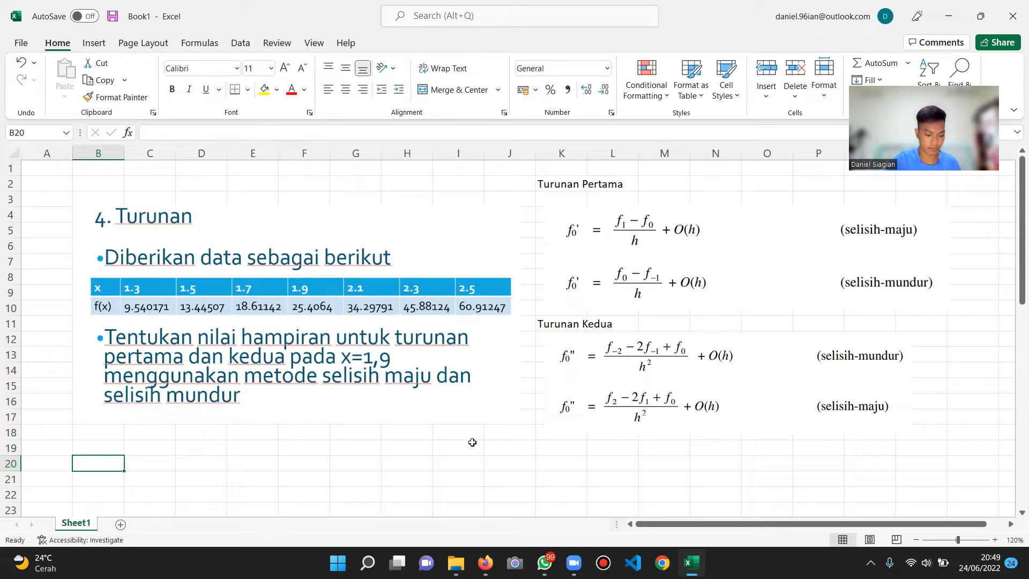
pyautogui.write('x')
pyautogui.press('Return')
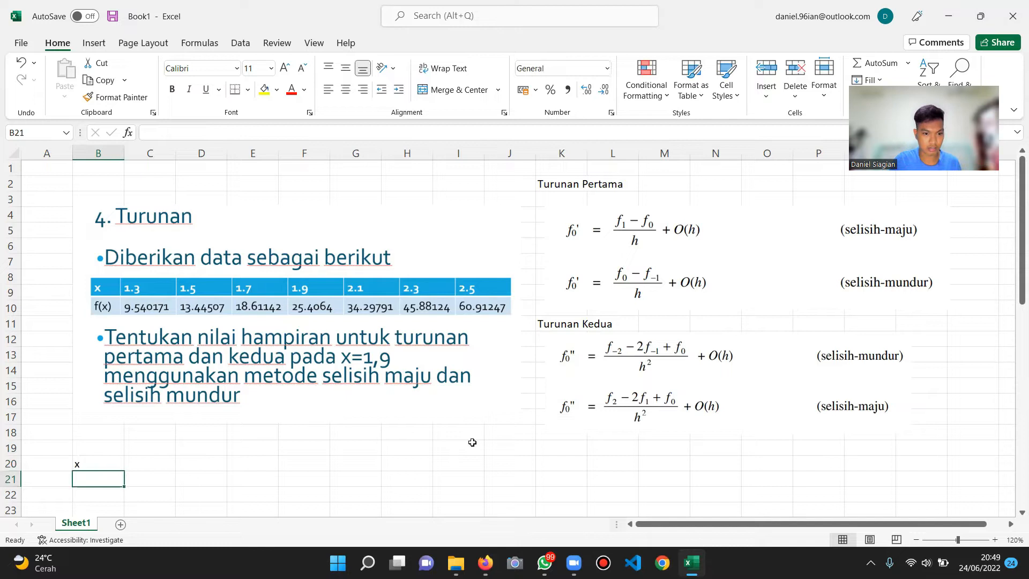
pyautogui.write('f(x')
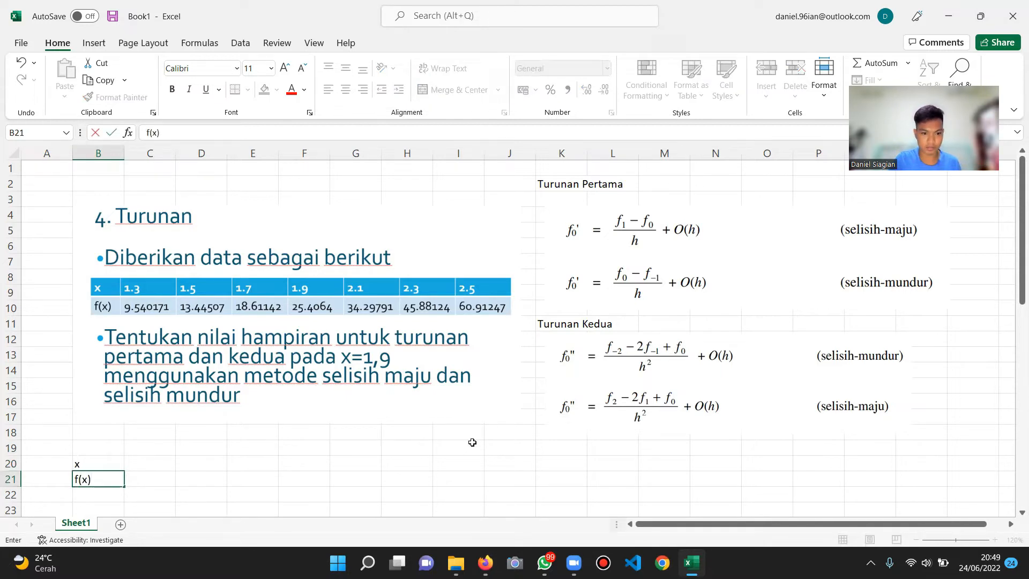
pyautogui.press('Tab')
# Enter the first data pair in column C: 1,3 in the x row and 9,540171 in the f(x) row
pyautogui.press('Up')
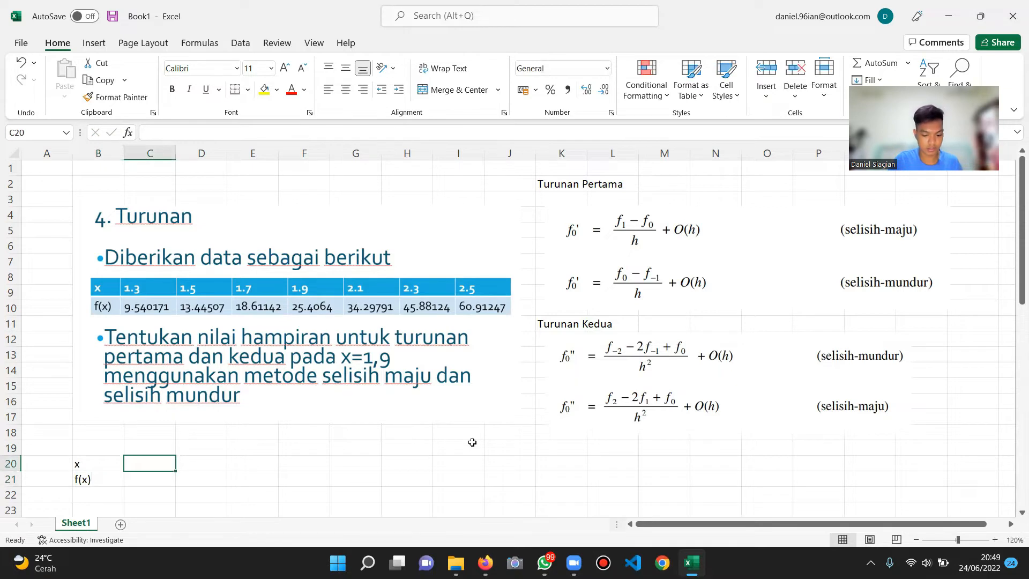
pyautogui.write('1,')
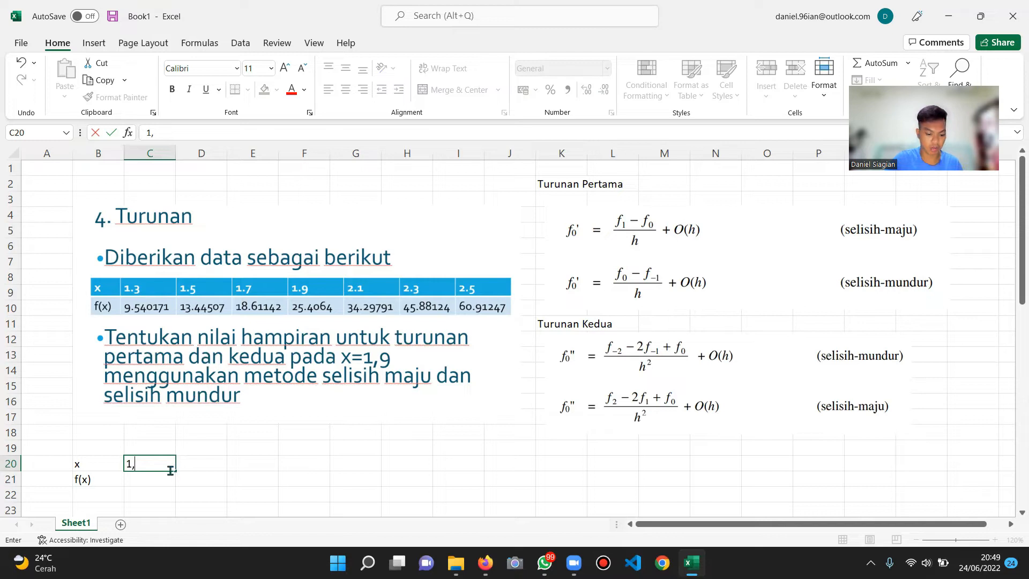
pyautogui.write('3')
pyautogui.press('Return')
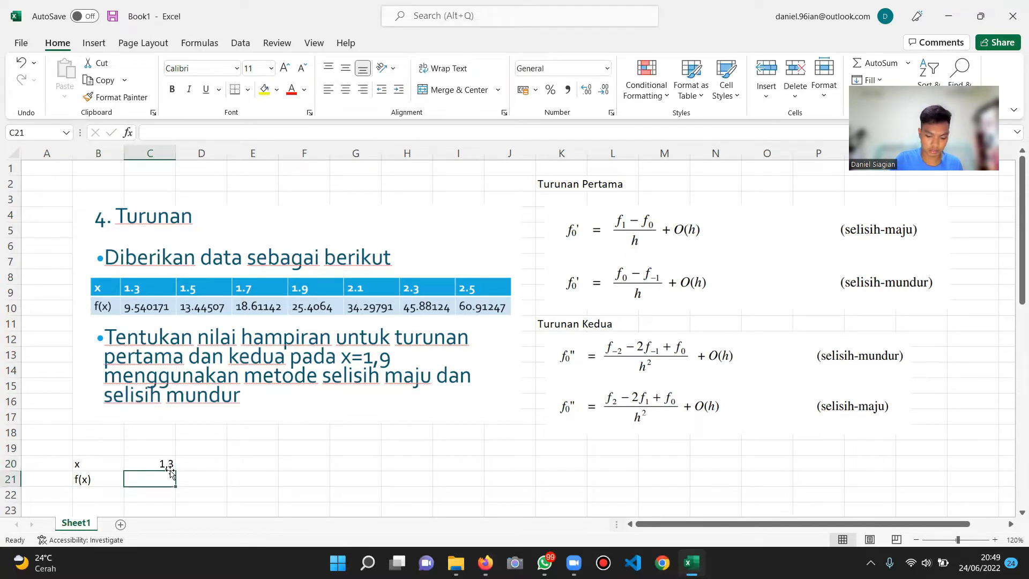
pyautogui.write('9')
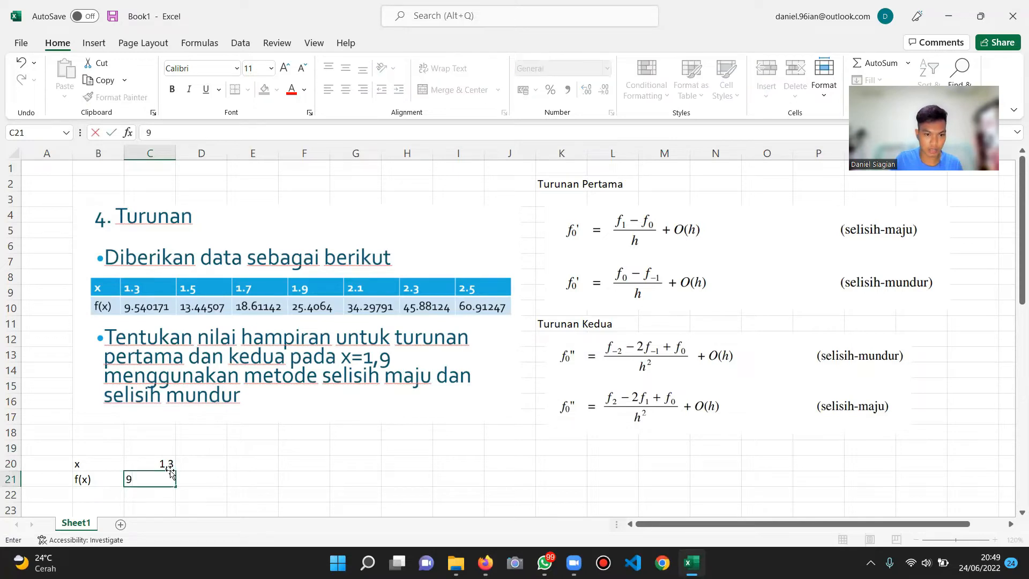
pyautogui.write(',540171')
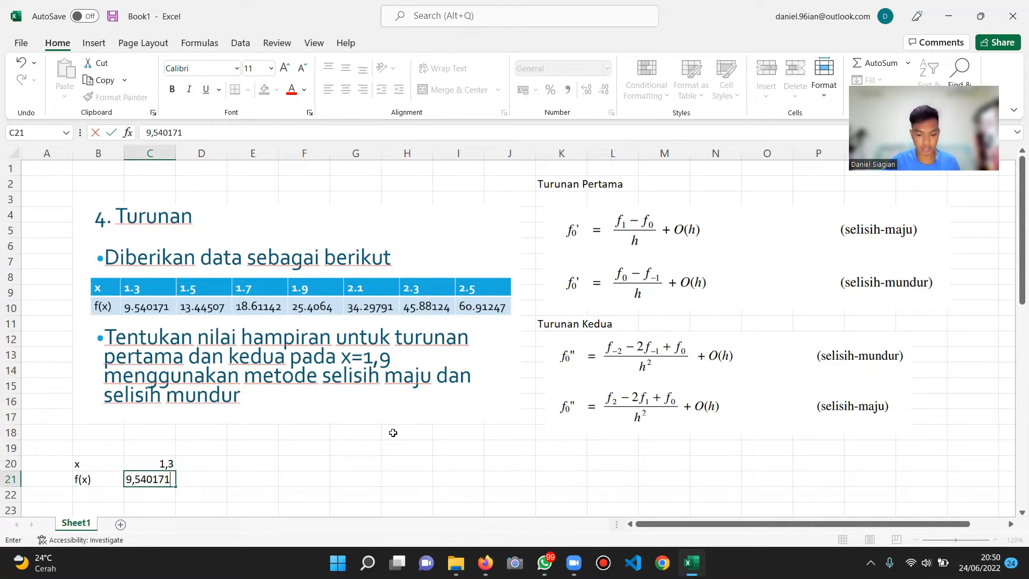
# Enter 1,5 as the second x value in cell D20
pyautogui.press('Right')
pyautogui.press('Up')
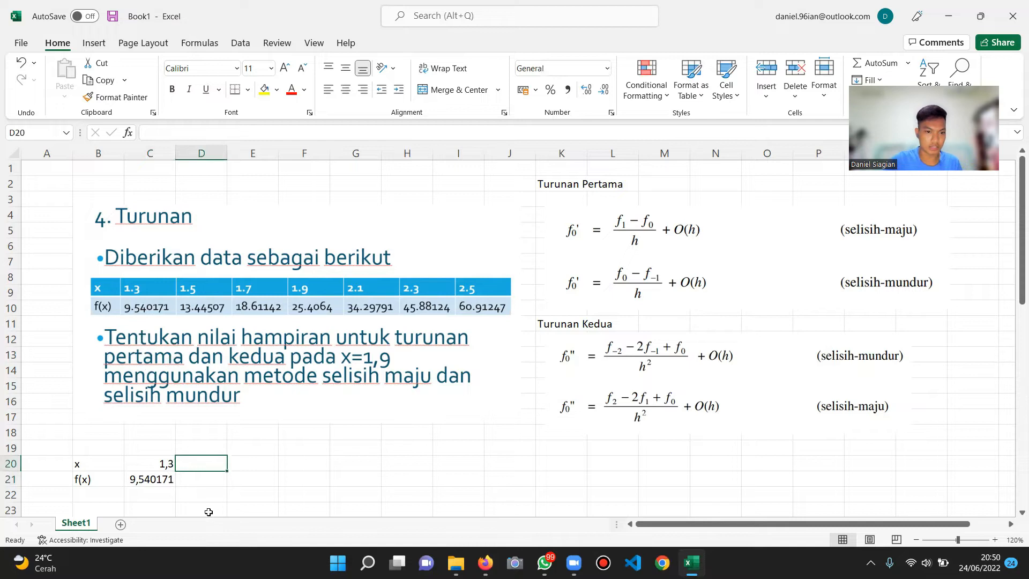
pyautogui.write('1,5')
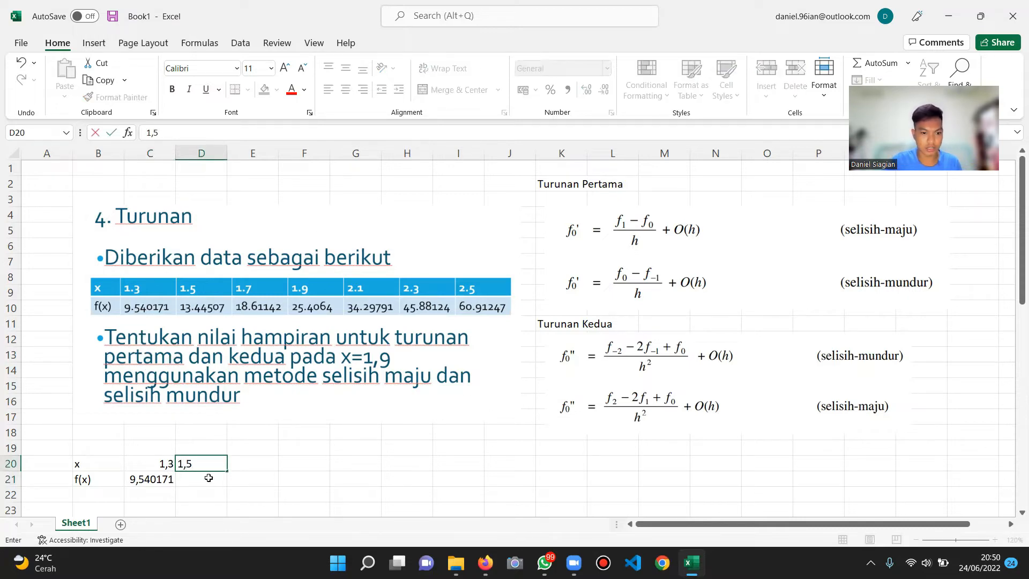
pyautogui.press('Return')
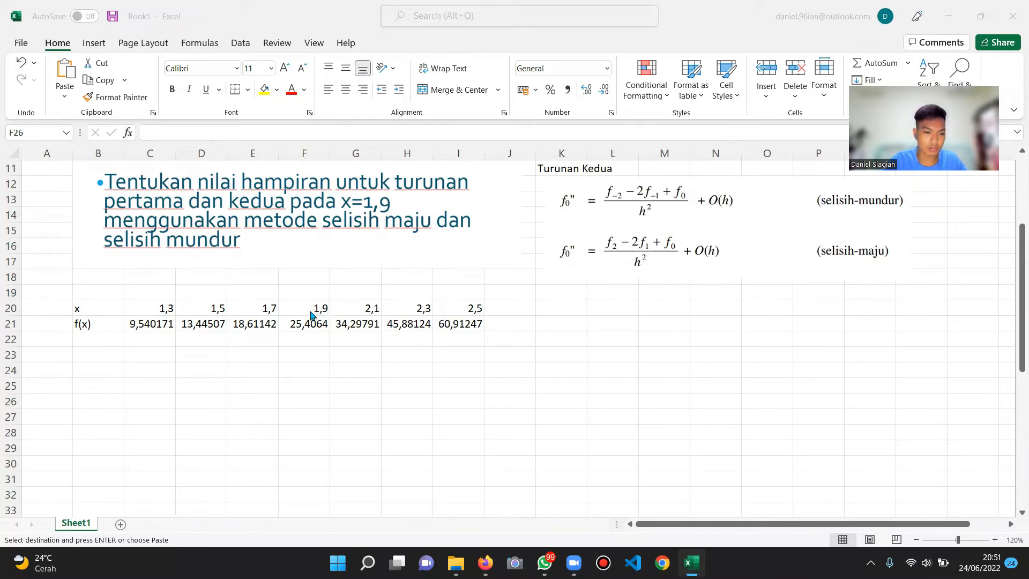
# Enter the section title "Metode selisih maju" in cell B23 below the data table
pyautogui.click(144, 356)
pyautogui.click(91, 361)
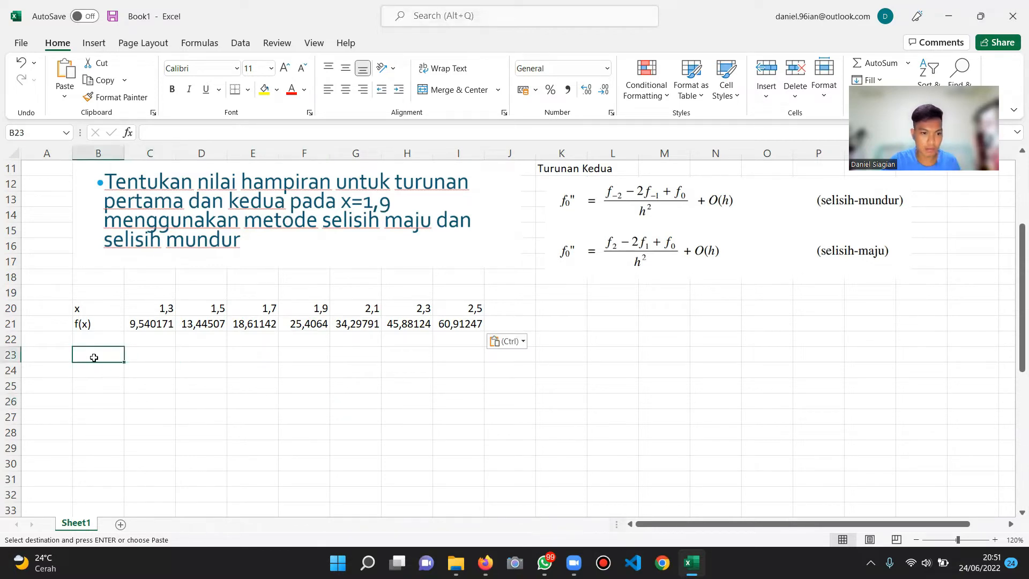
pyautogui.write('Me')
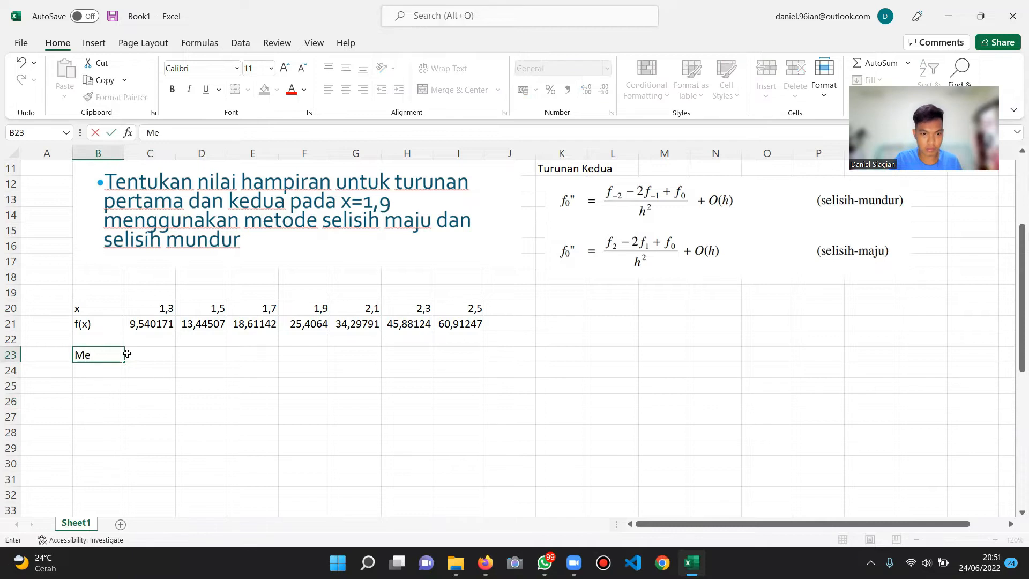
pyautogui.write('tode ')
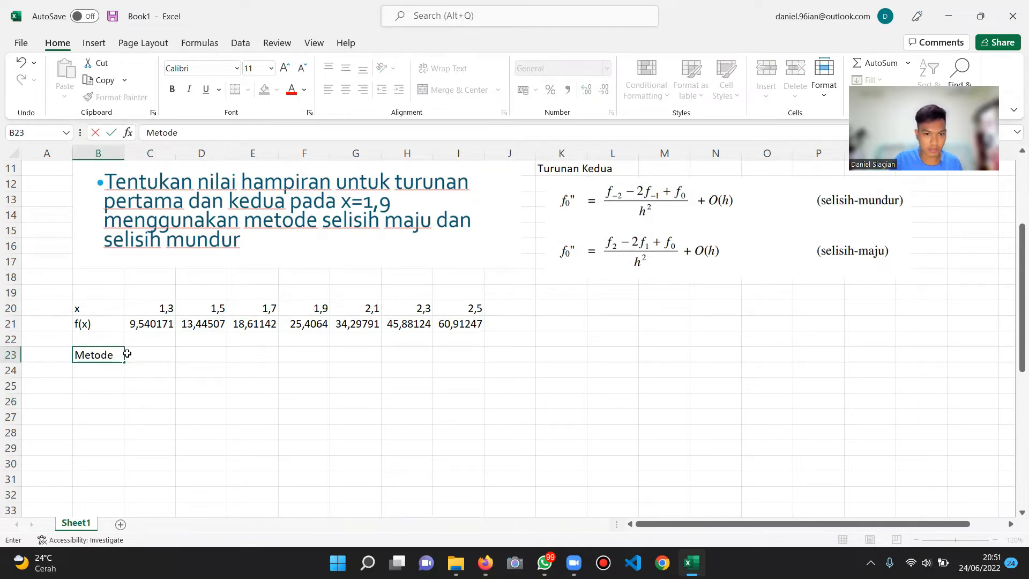
pyautogui.write('sel')
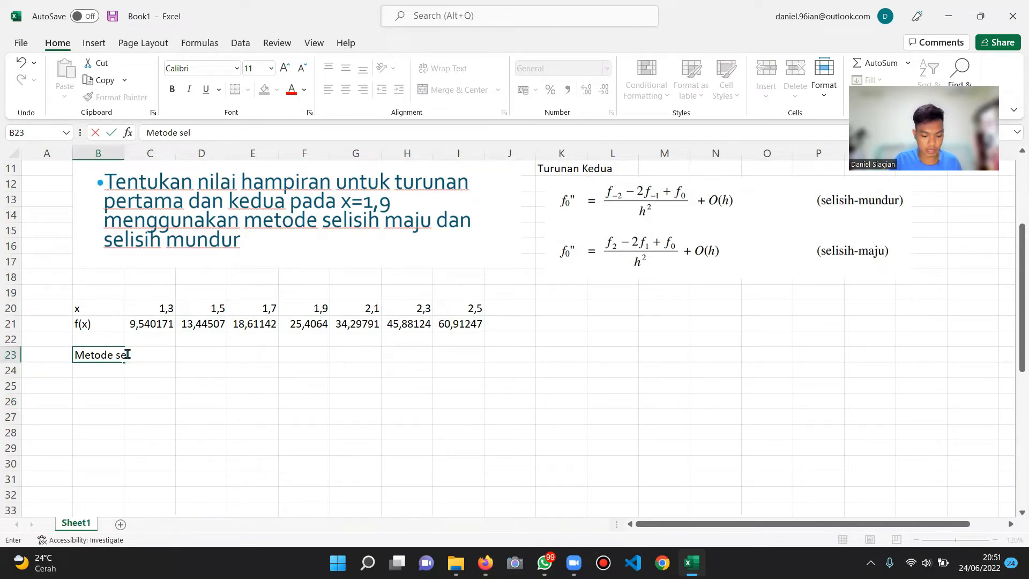
pyautogui.write('isih maju')
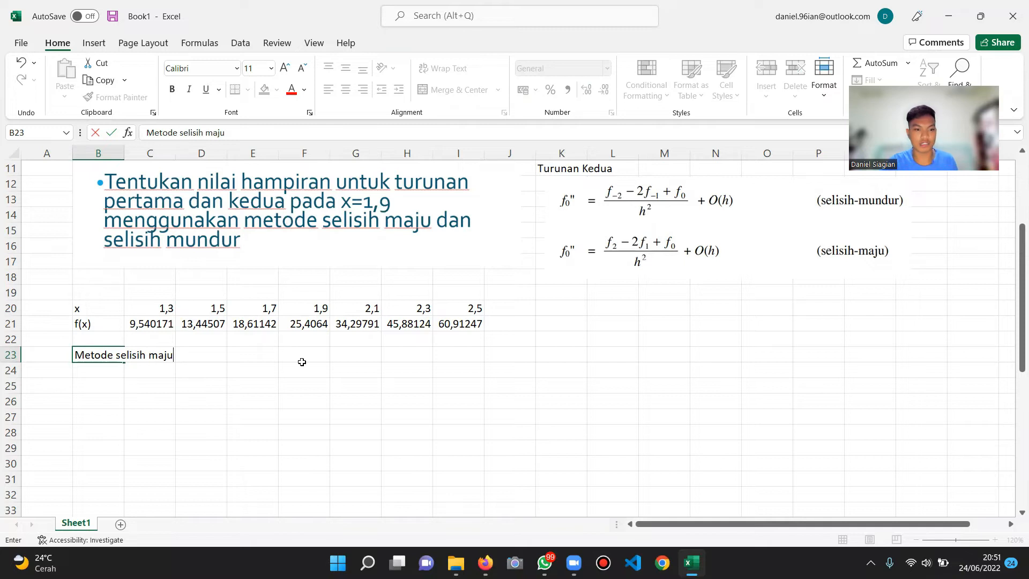
pyautogui.press('Return')
# Copy the x and f(x) table in B20:I21 and paste it transposed into columns starting at cell B27
pyautogui.click(104, 384)
pyautogui.click(112, 397)
pyautogui.moveTo(96, 308); pyautogui.dragTo(469, 324)
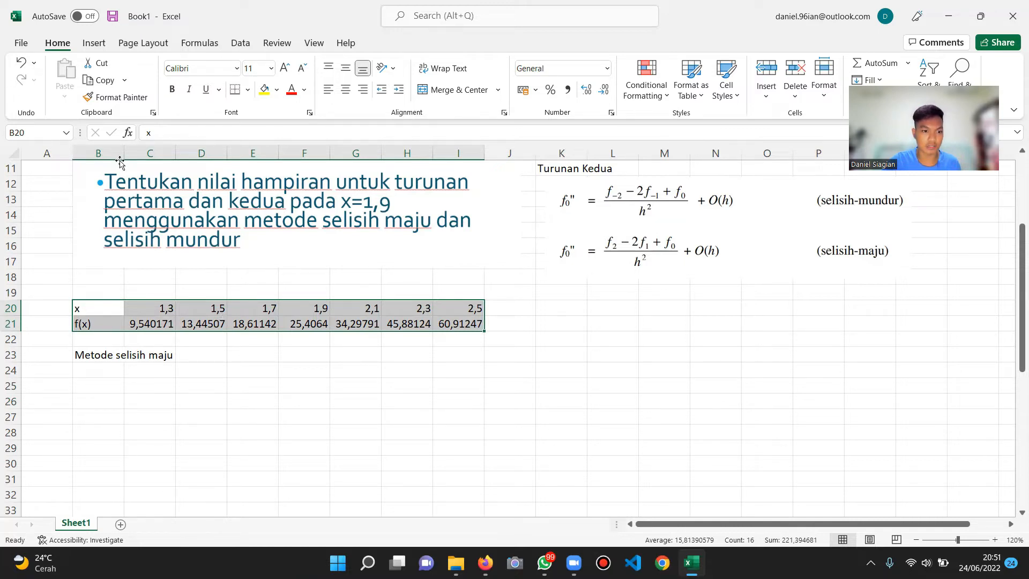
pyautogui.hotkey('ctrl', 'c')
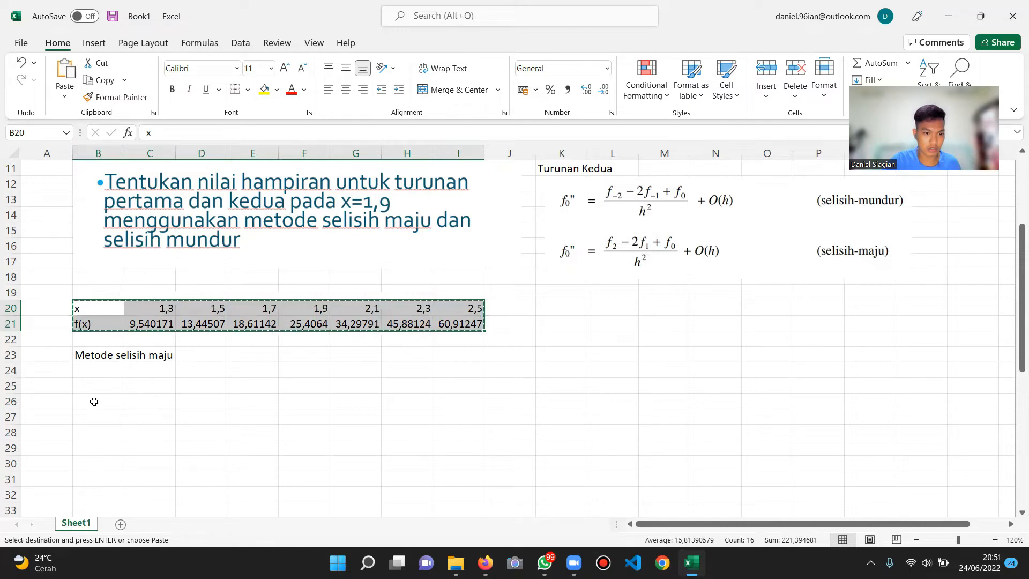
pyautogui.click(110, 403)
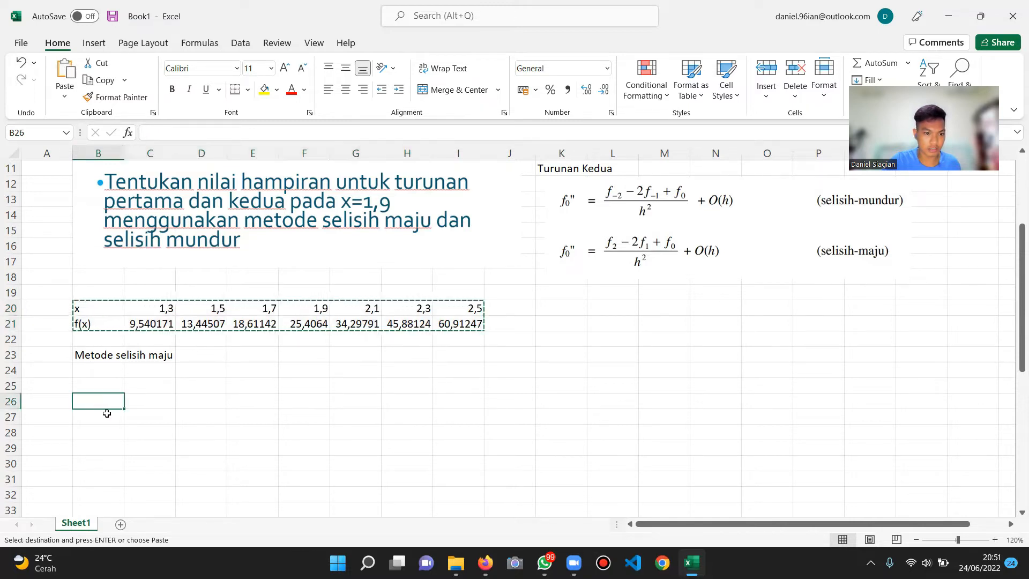
pyautogui.click(96, 423)
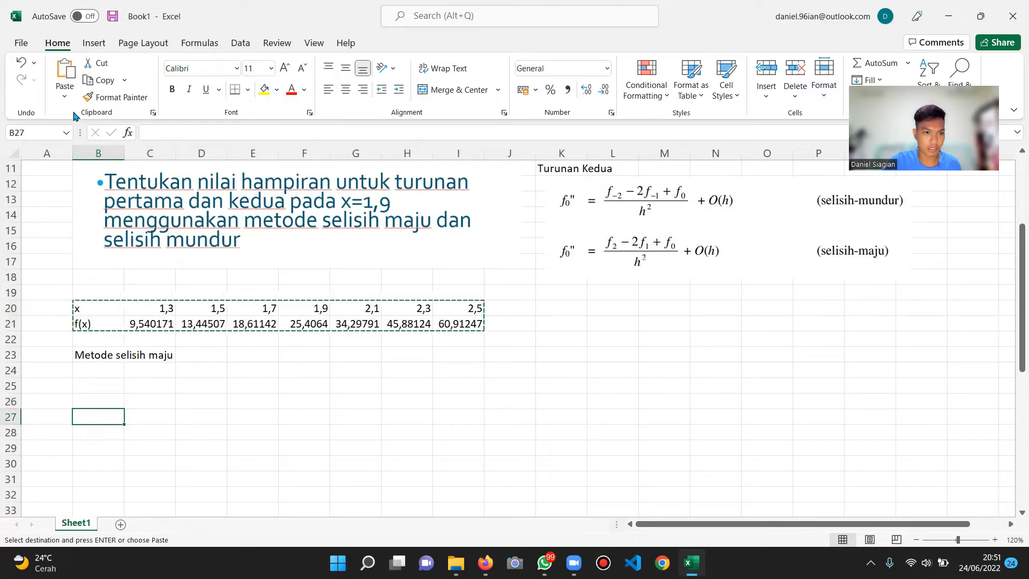
pyautogui.rightClick(94, 424)
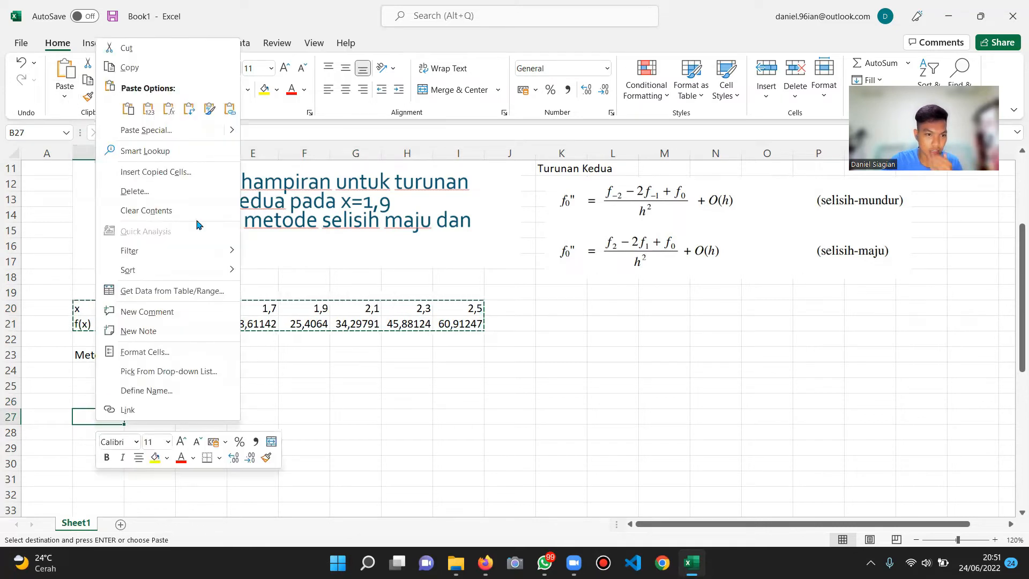
pyautogui.moveTo(230, 130)
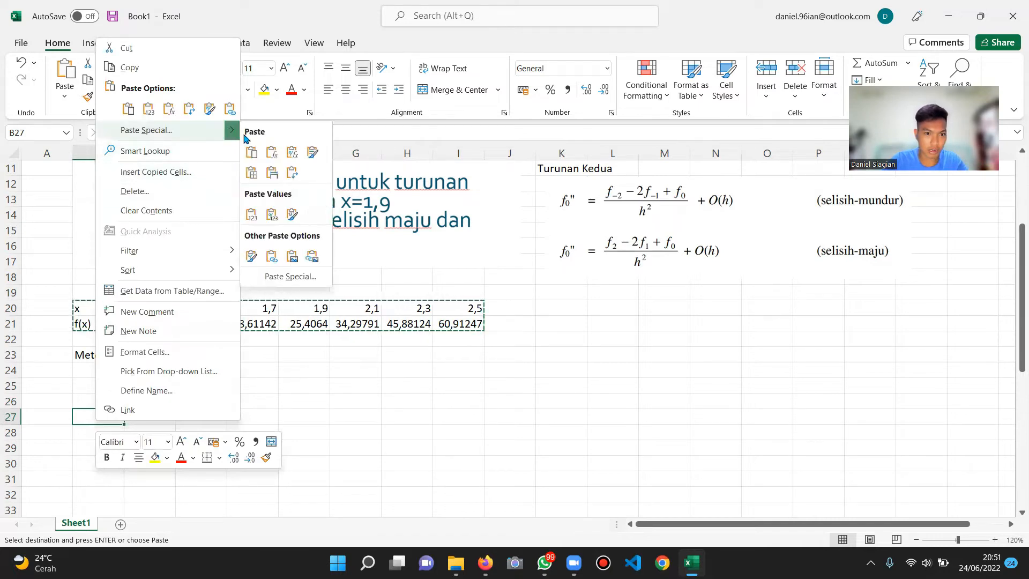
pyautogui.click(292, 173)
pyautogui.scroll(-3, 188, 420)
pyautogui.click(188, 421)
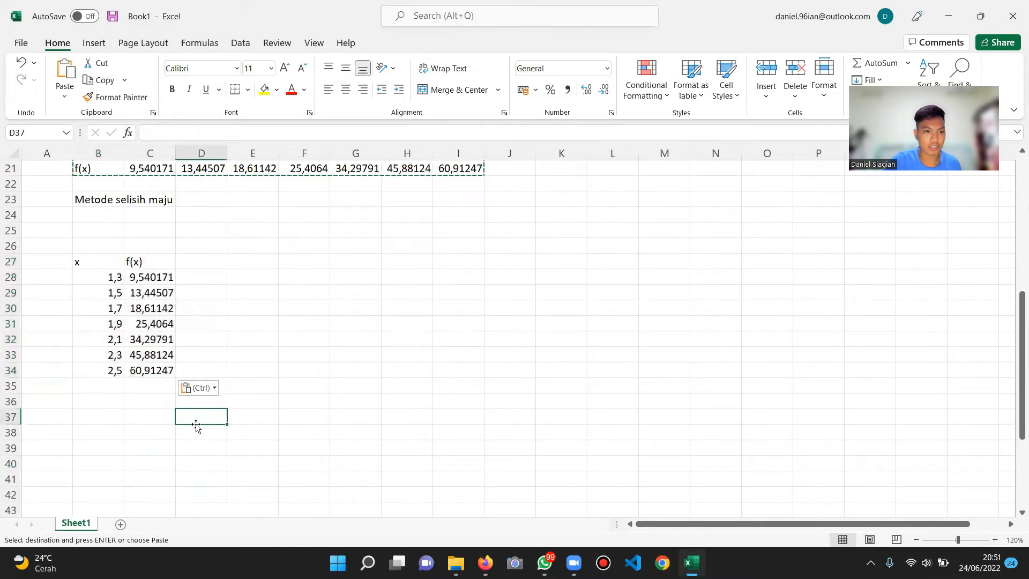
pyautogui.scroll(3, 189, 391)
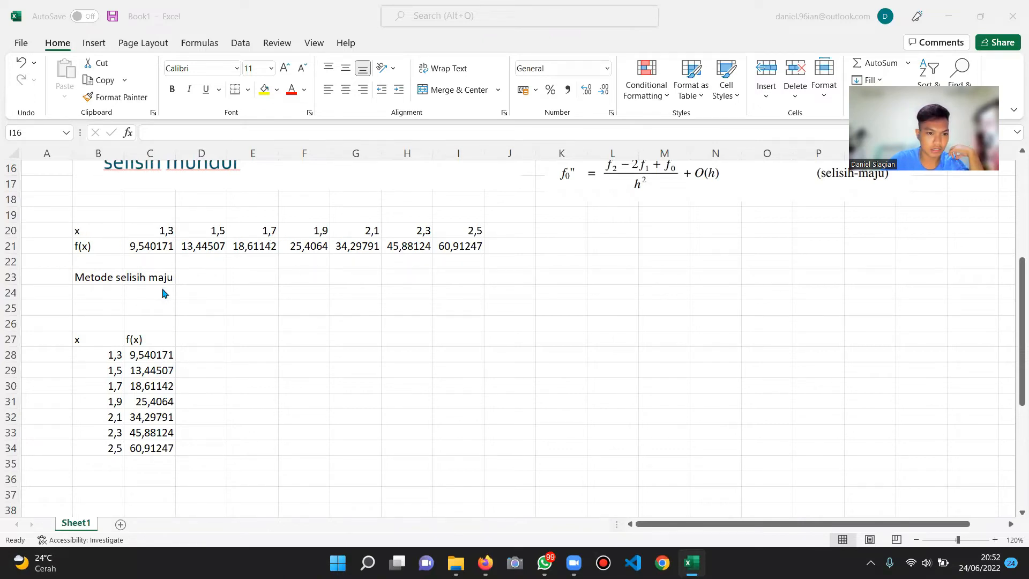
pyautogui.moveTo(92, 233); pyautogui.dragTo(455, 247)
pyautogui.click(214, 416)
pyautogui.moveTo(206, 328); pyautogui.dragTo(198, 342)
pyautogui.click(512, 351)
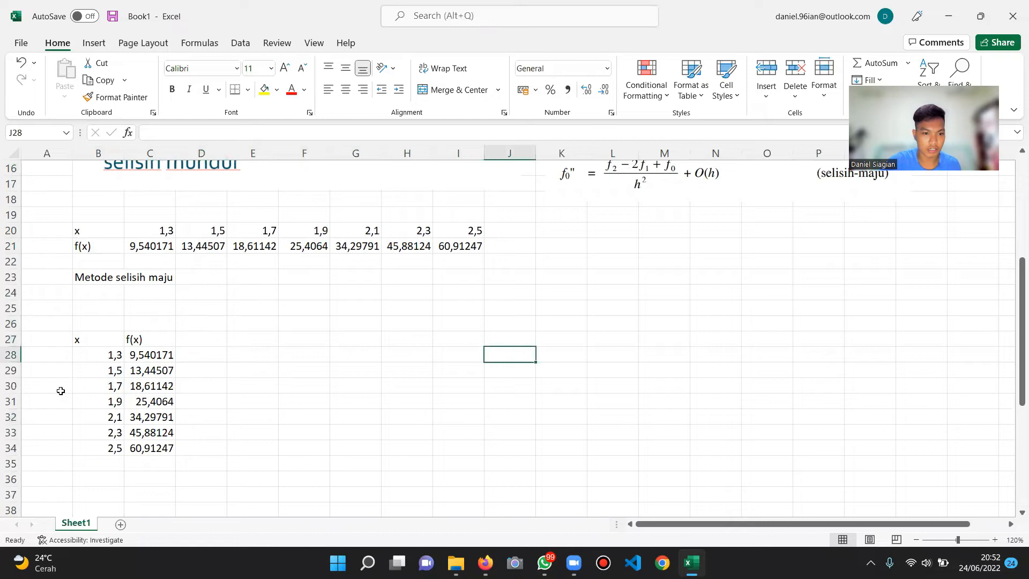
# Add the column headings f'(x) in D27 and f"(x) in E27 beside the transposed table
pyautogui.click(212, 346)
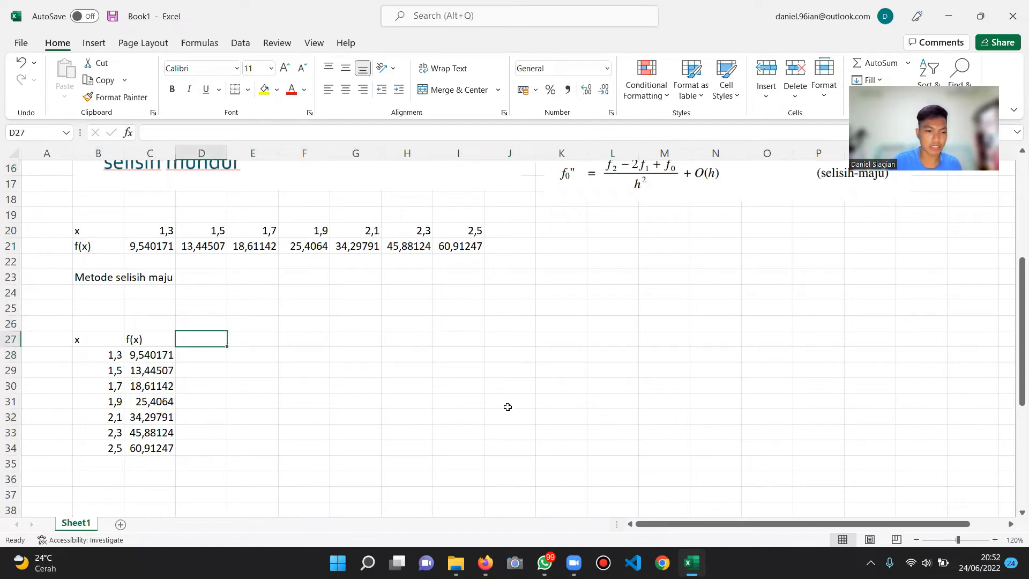
pyautogui.scroll(5, 507, 407)
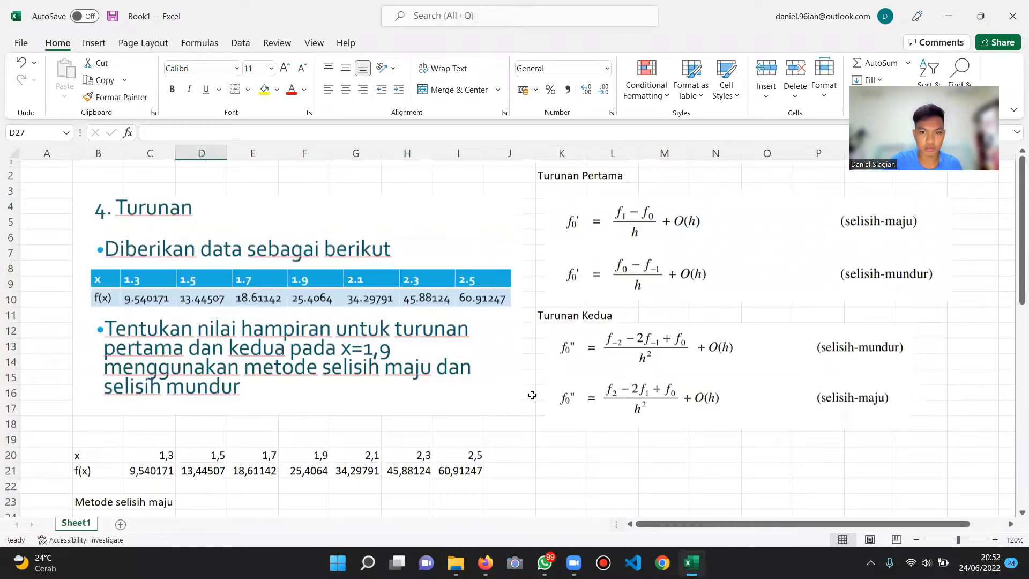
pyautogui.scroll(-6, 278, 384)
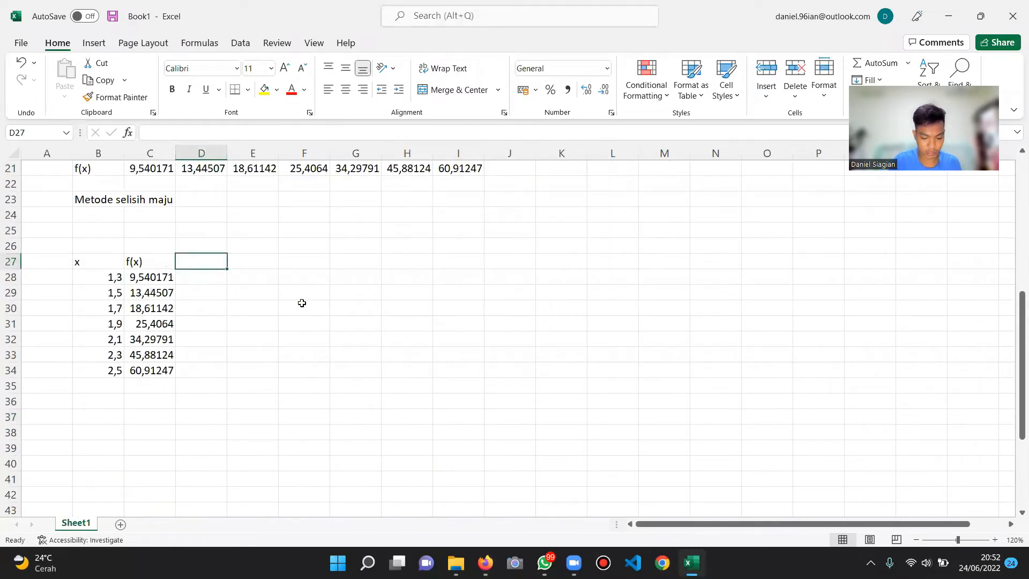
pyautogui.write("f'(")
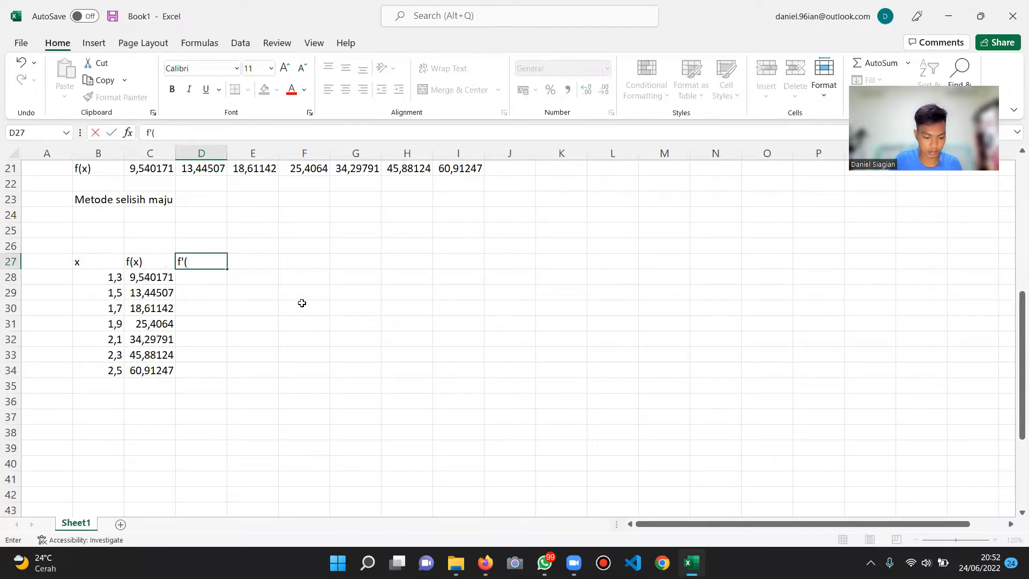
pyautogui.press('Tab')
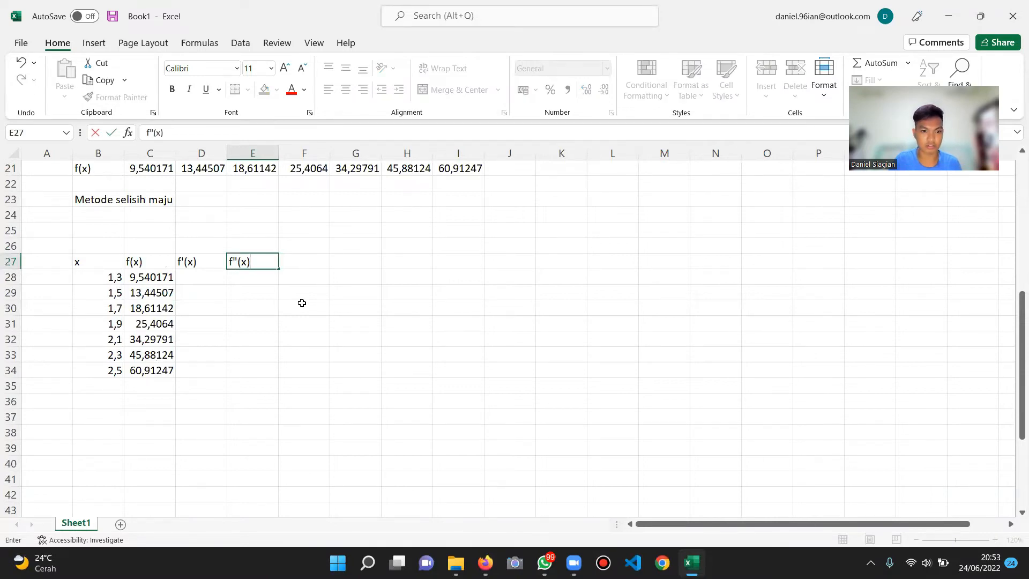
pyautogui.press('Return')
pyautogui.scroll(3, 305, 307)
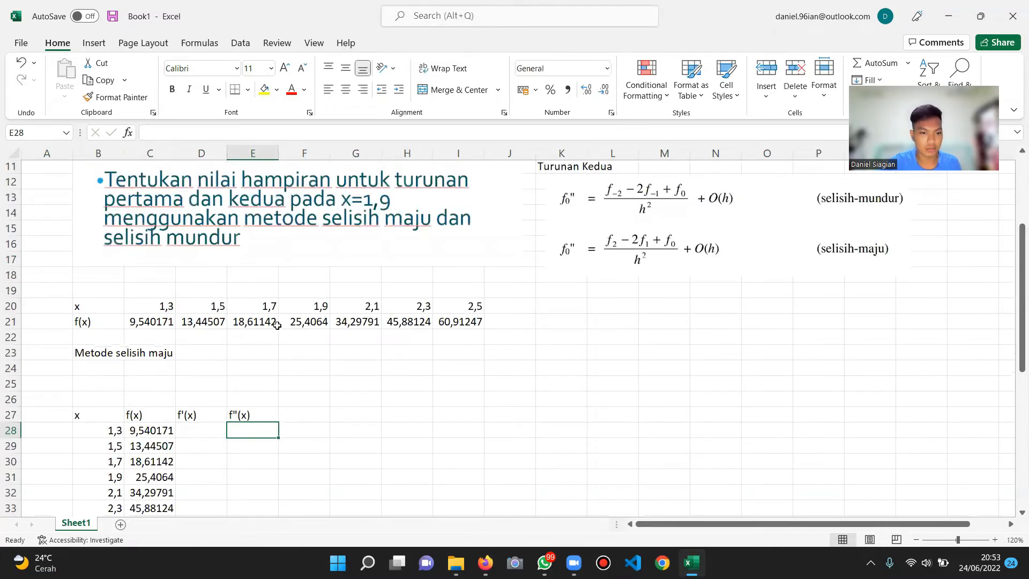
pyautogui.scroll(-3, 277, 325)
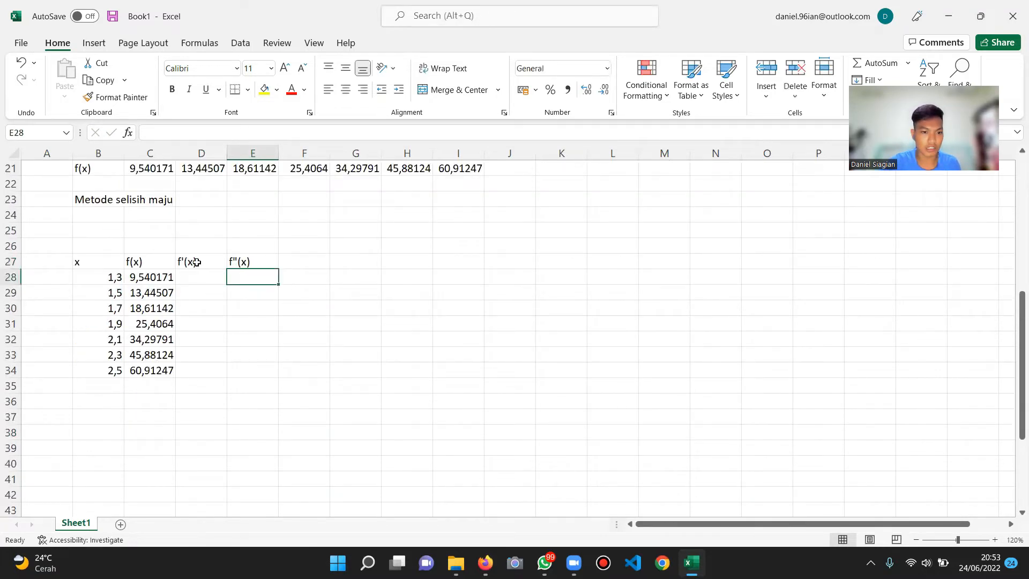
pyautogui.click(203, 262)
pyautogui.moveTo(212, 261); pyautogui.dragTo(236, 259)
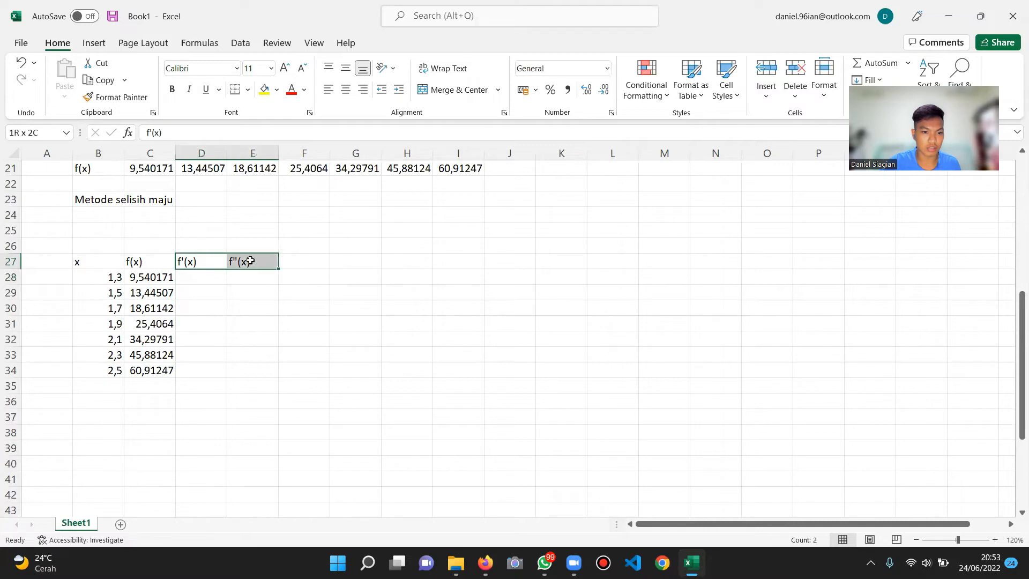
pyautogui.click(350, 352)
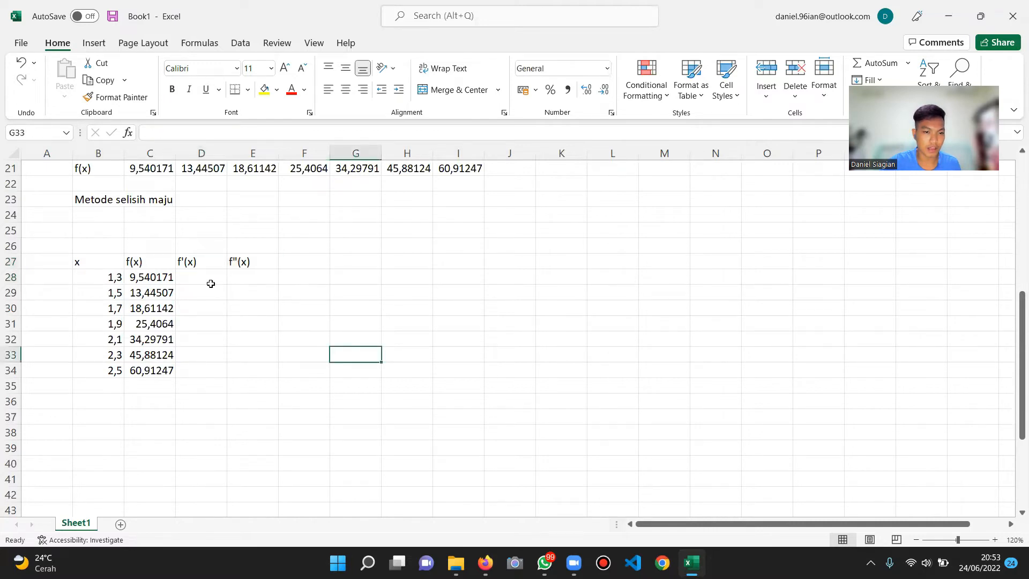
# Enter the step-size label "h=" in cell B25, between the section title and the transposed table
pyautogui.scroll(3, 243, 298)
pyautogui.scroll(3, 273, 310)
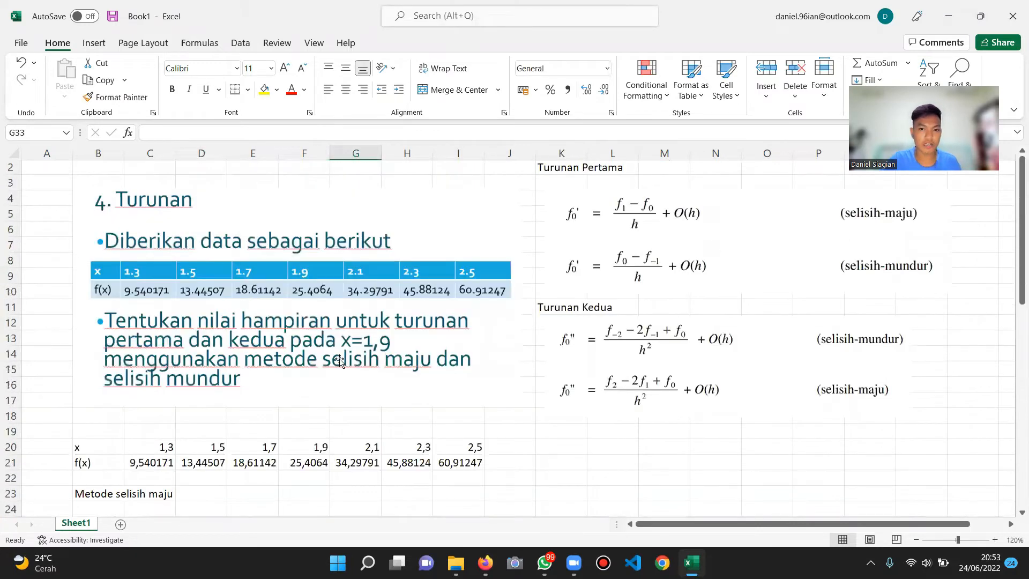
pyautogui.scroll(1, 339, 360)
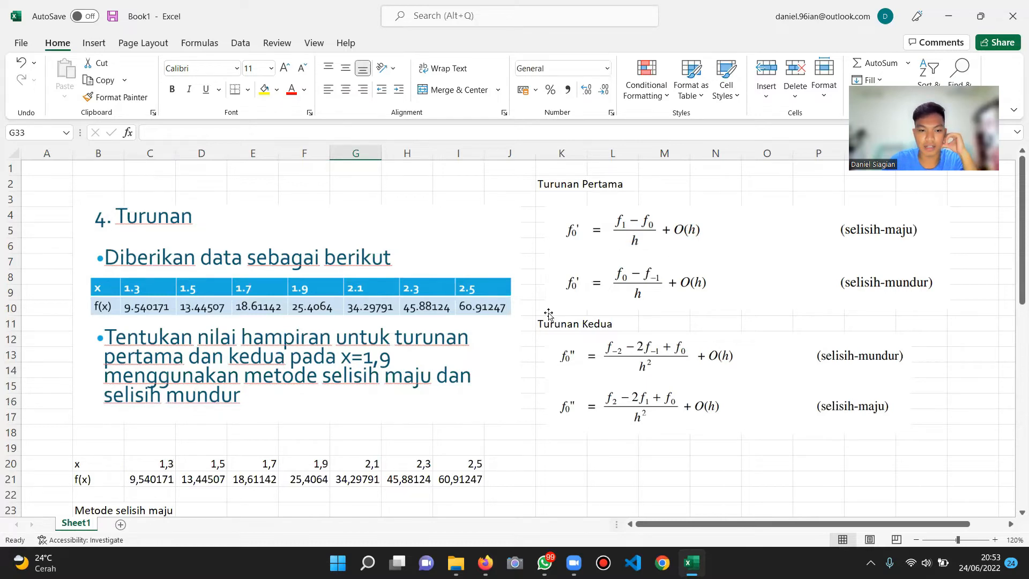
pyautogui.scroll(-3, 471, 326)
pyautogui.scroll(3, 258, 291)
pyautogui.scroll(-3, 124, 349)
pyautogui.click(103, 387)
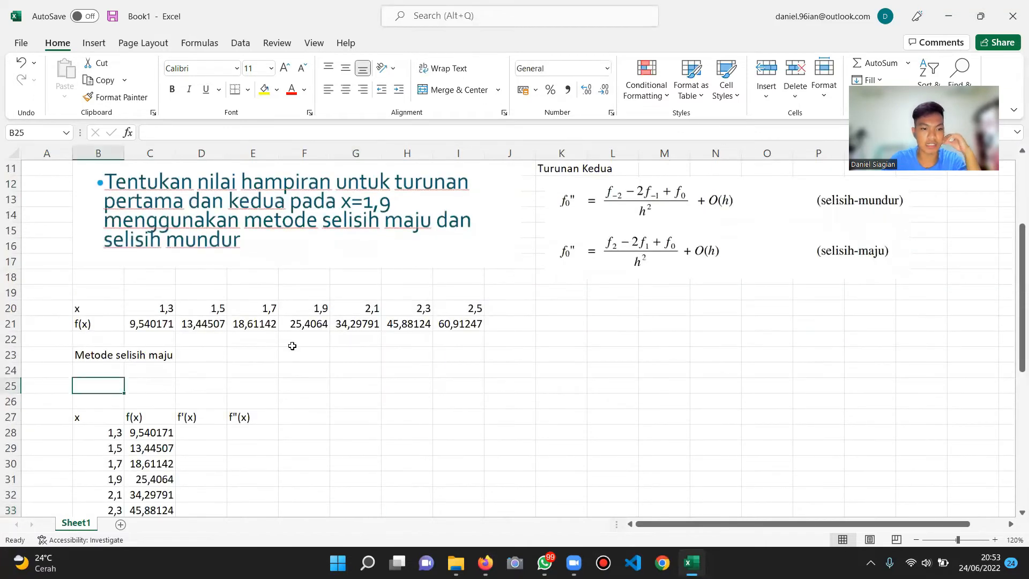
pyautogui.write('h=')
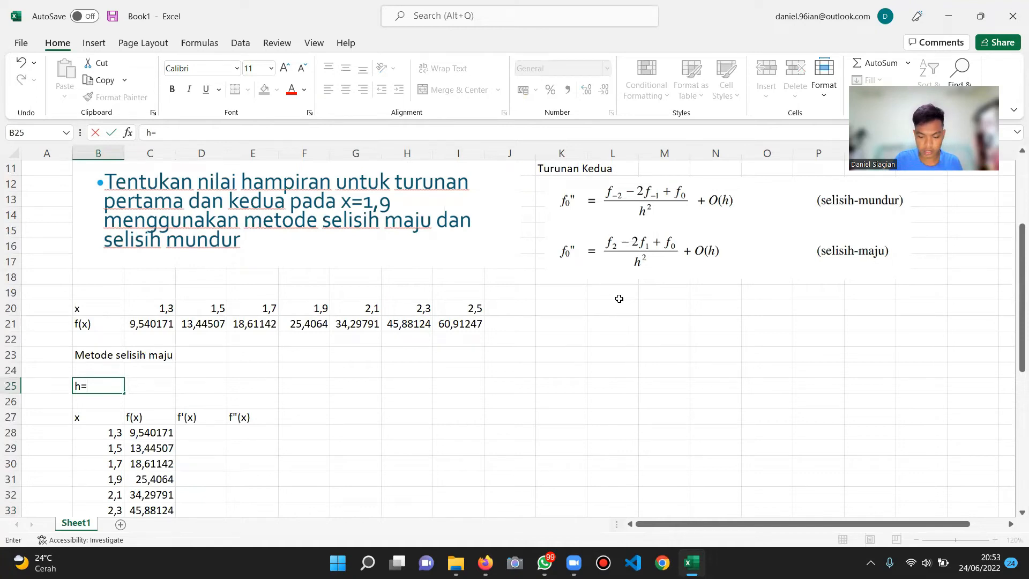
pyautogui.press('Tab')
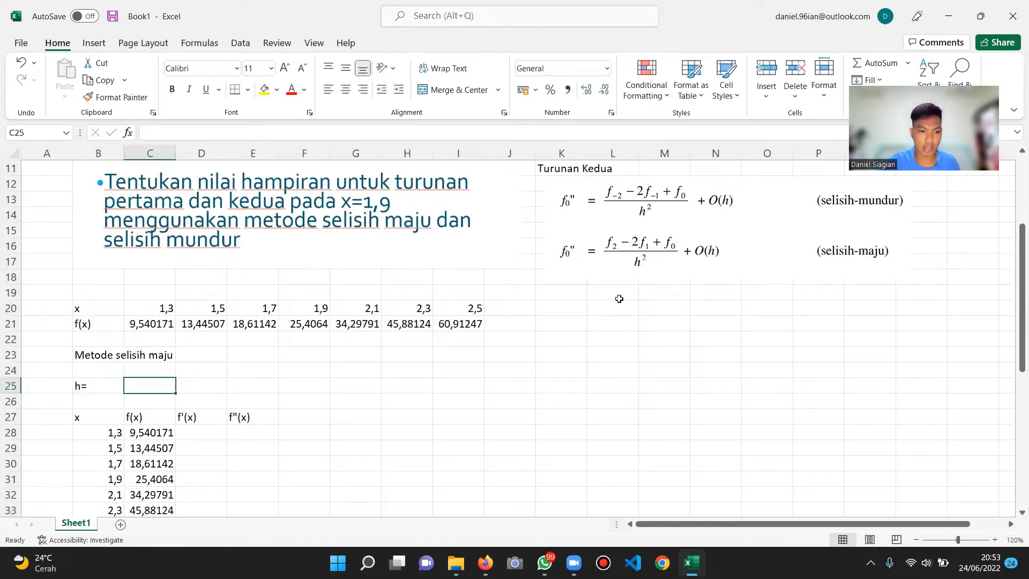
# Calculate the step size in C25 as the difference of the first two x values with =B29-B28
pyautogui.write('=')
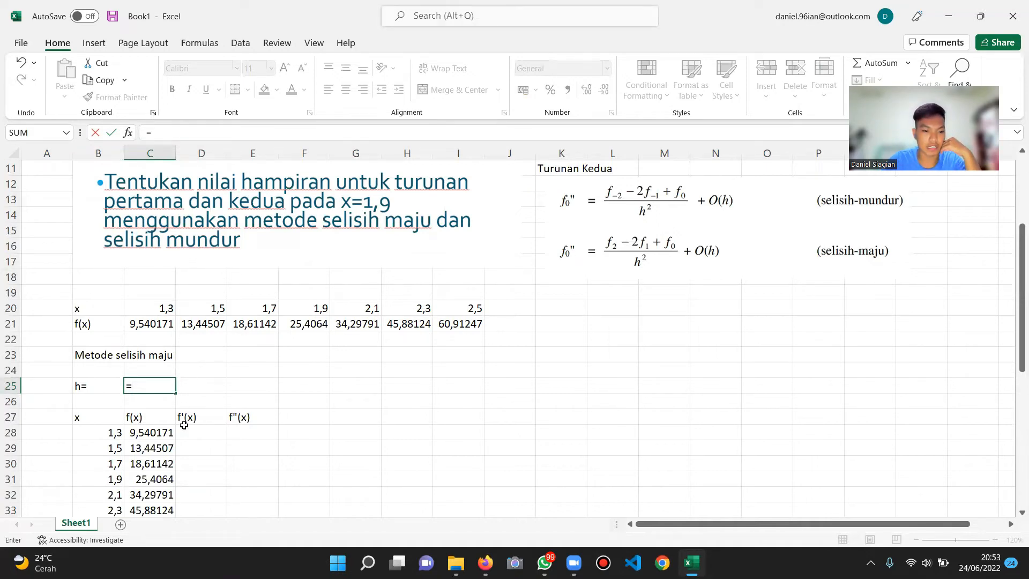
pyautogui.click(115, 449)
pyautogui.write('-')
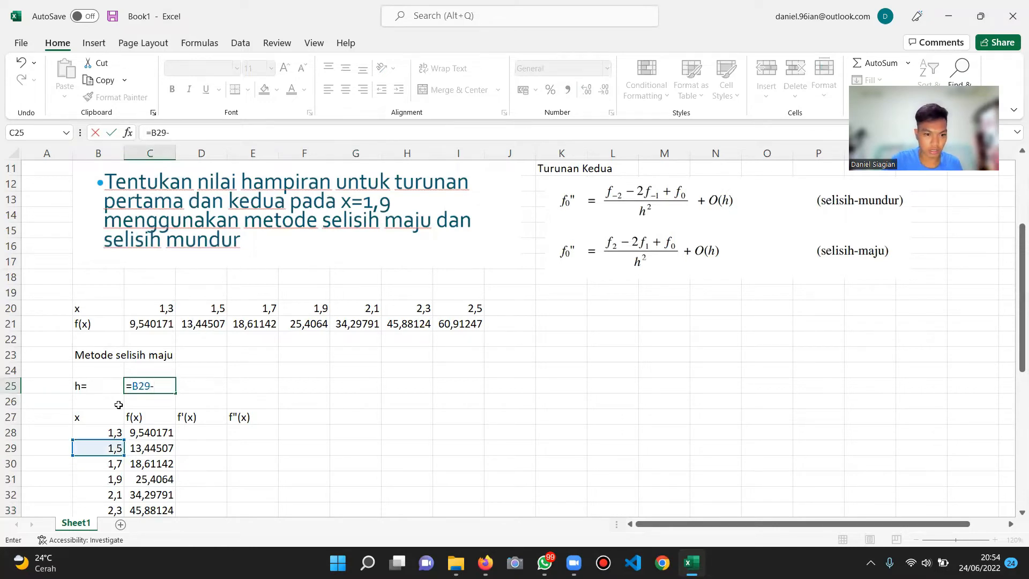
pyautogui.click(113, 433)
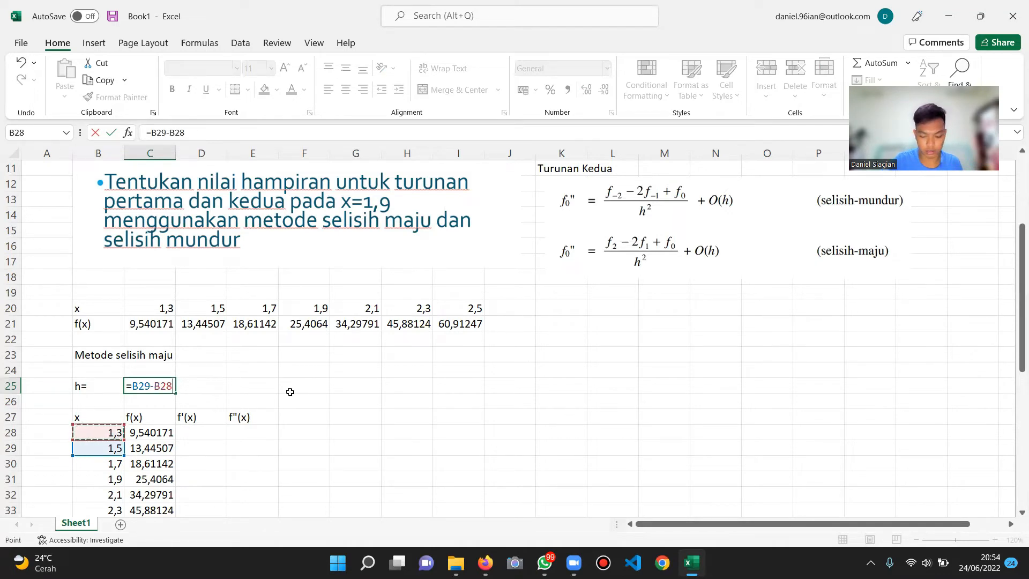
pyautogui.press('Return')
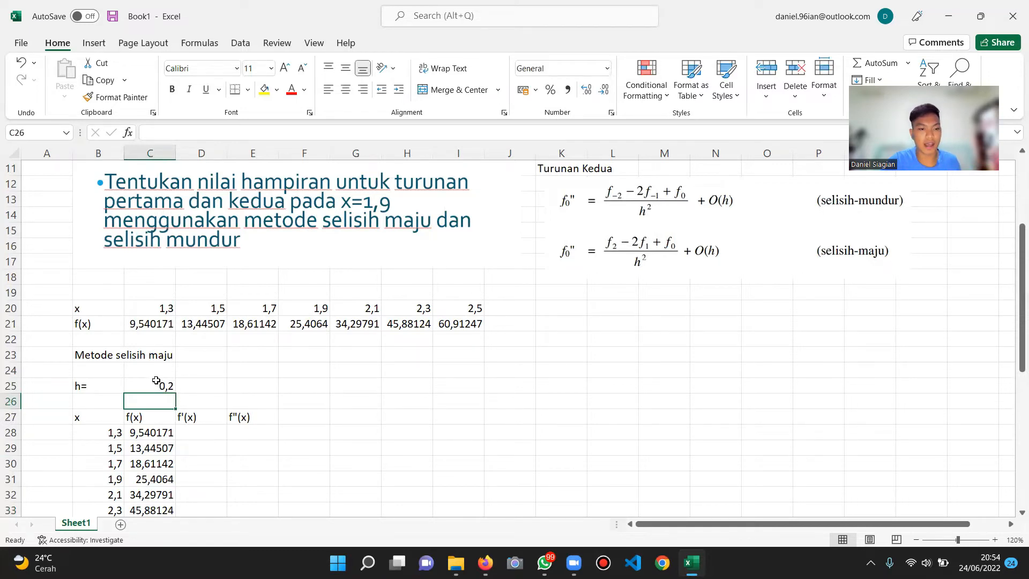
# Move the picture with the first-derivative formulas (selisih-maju and selisih-mundur) down beside the transposed table, around rows 28 to 34
pyautogui.scroll(-3, 156, 380)
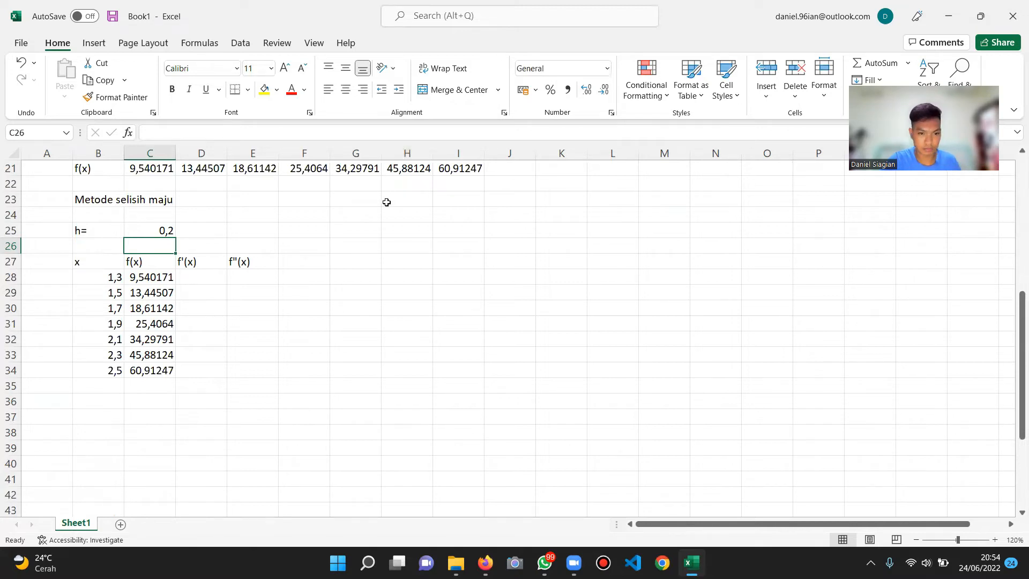
pyautogui.click(204, 277)
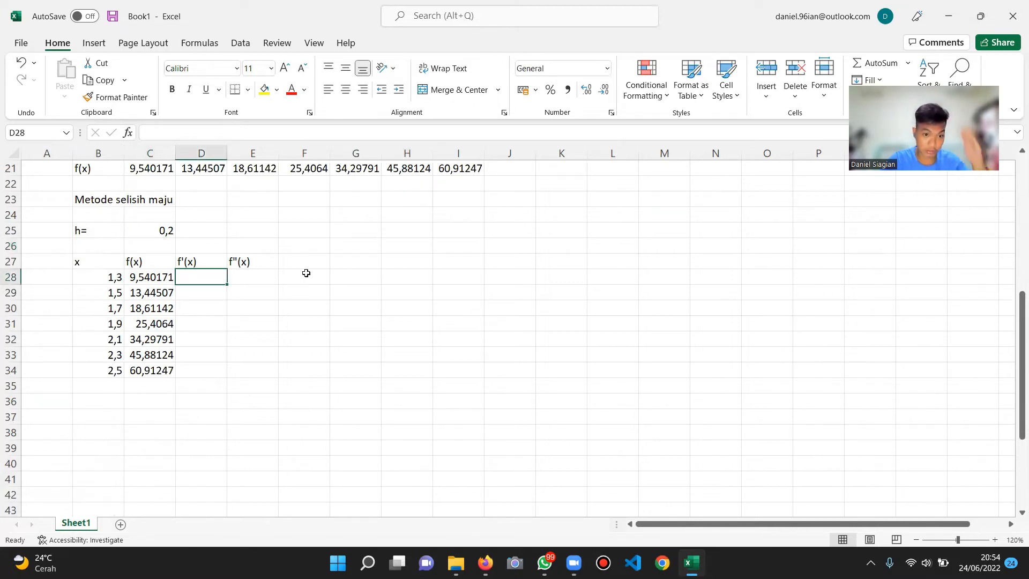
pyautogui.scroll(7, 429, 330)
pyautogui.moveTo(672, 254); pyautogui.dragTo(489, 473)
pyautogui.scroll(-3, 508, 326)
pyautogui.scroll(-4, 509, 325)
pyautogui.moveTo(524, 202); pyautogui.dragTo(537, 350)
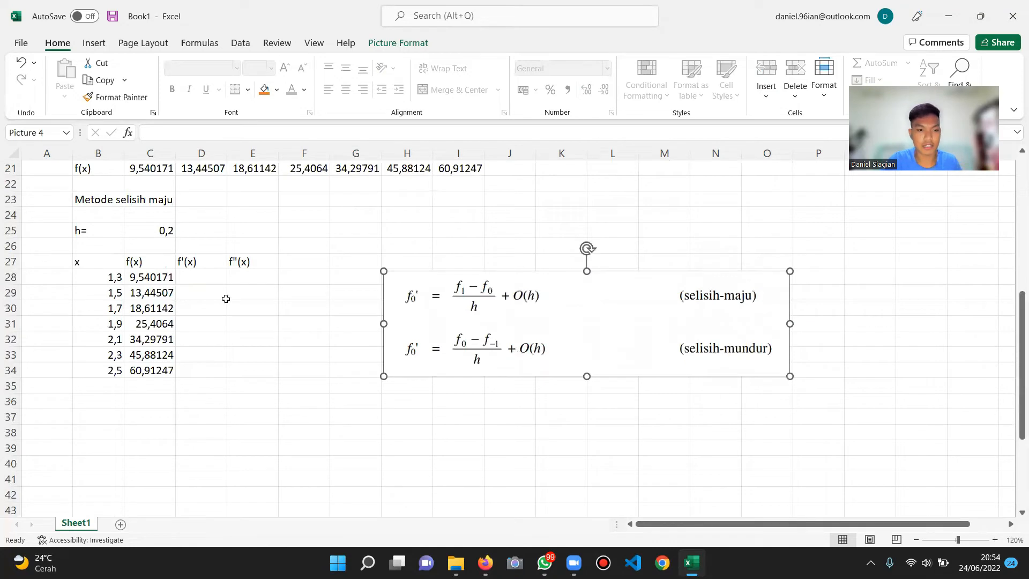
pyautogui.click(193, 280)
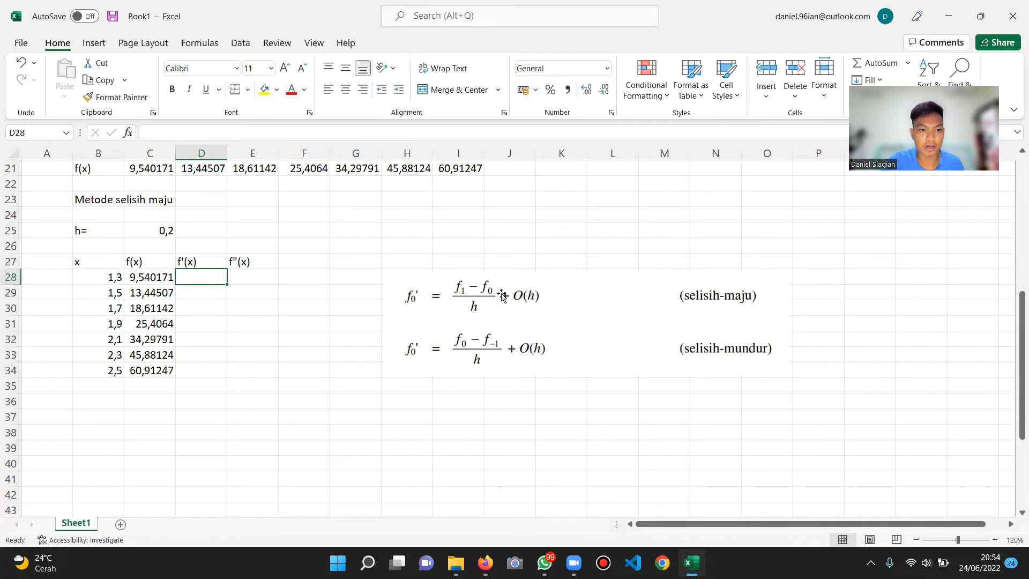
pyautogui.write('=')
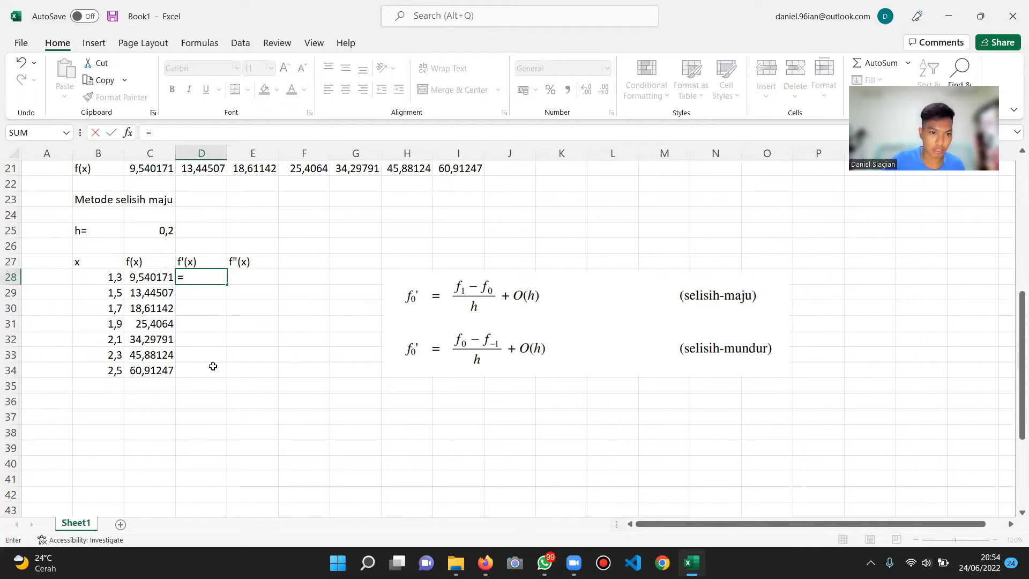
pyautogui.click(159, 292)
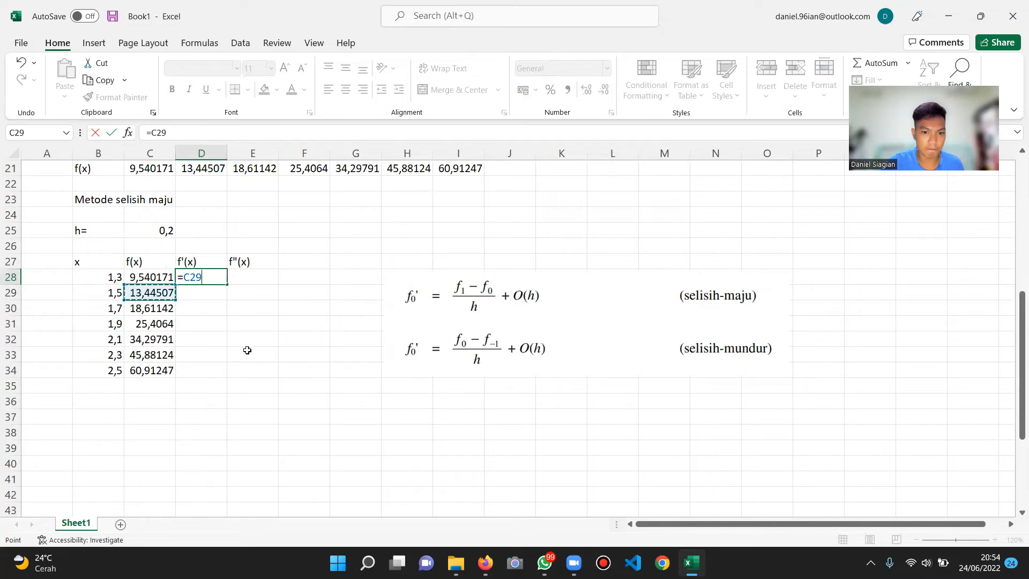
pyautogui.write('-')
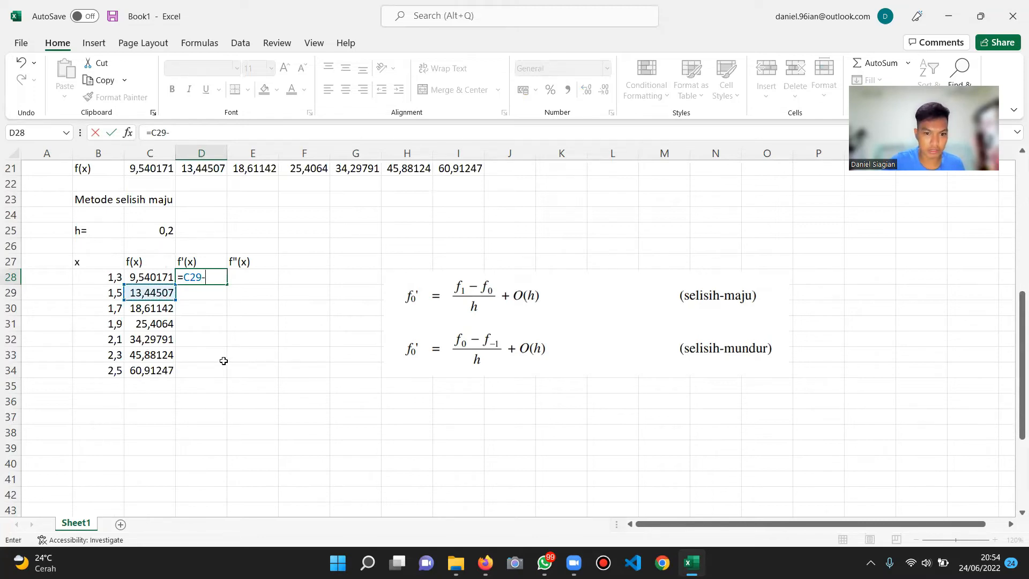
pyautogui.press('BackSpace')
pyautogui.press('BackSpace')
pyautogui.press('BackSpace')
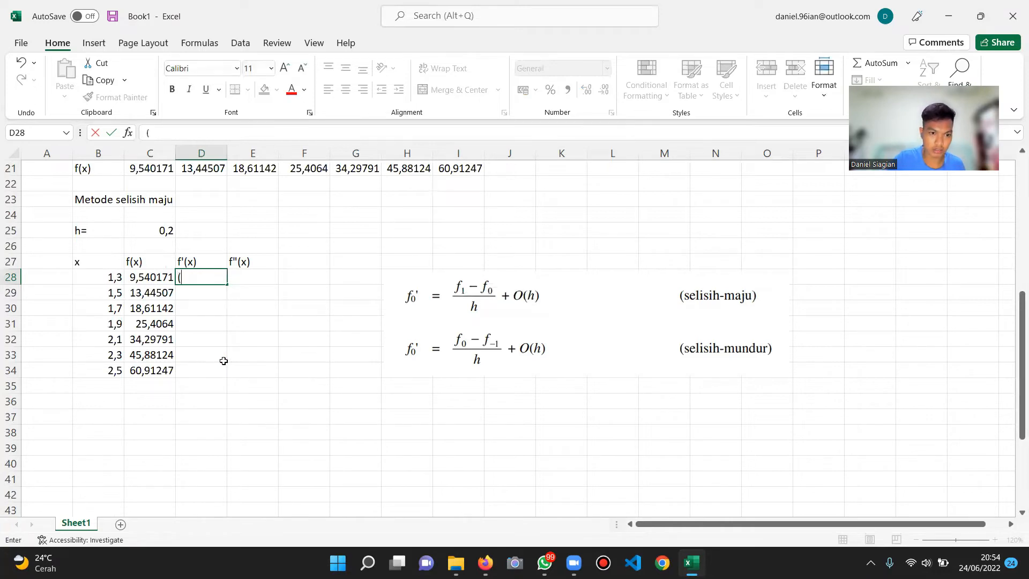
pyautogui.click(139, 293)
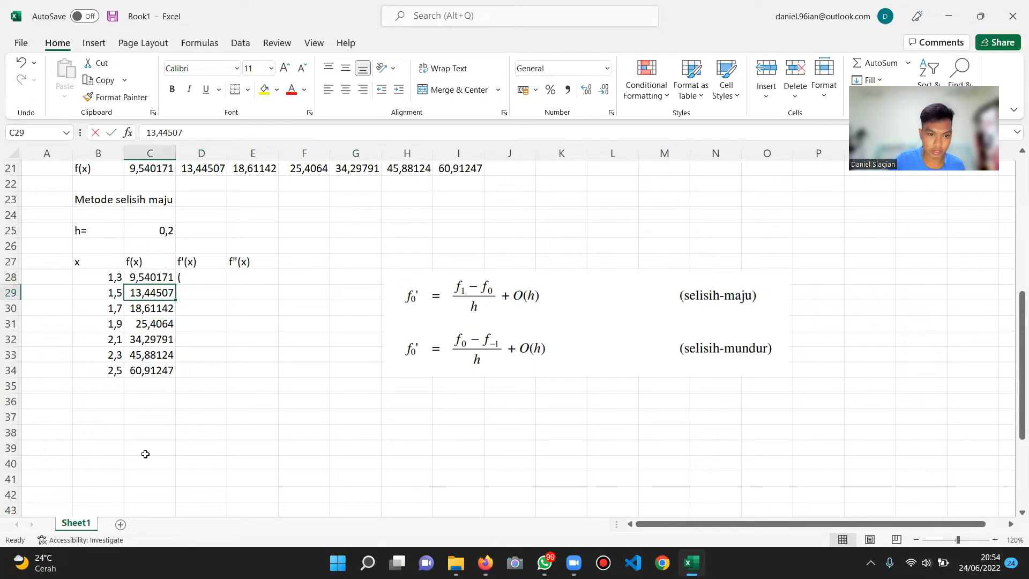
pyautogui.write('=')
pyautogui.press('BackSpace')
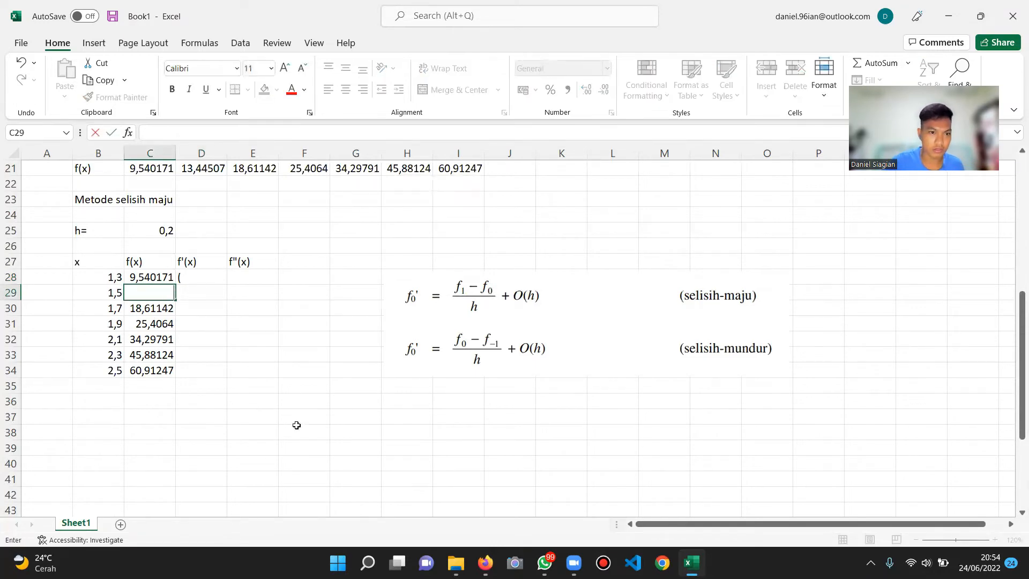
pyautogui.click(235, 352)
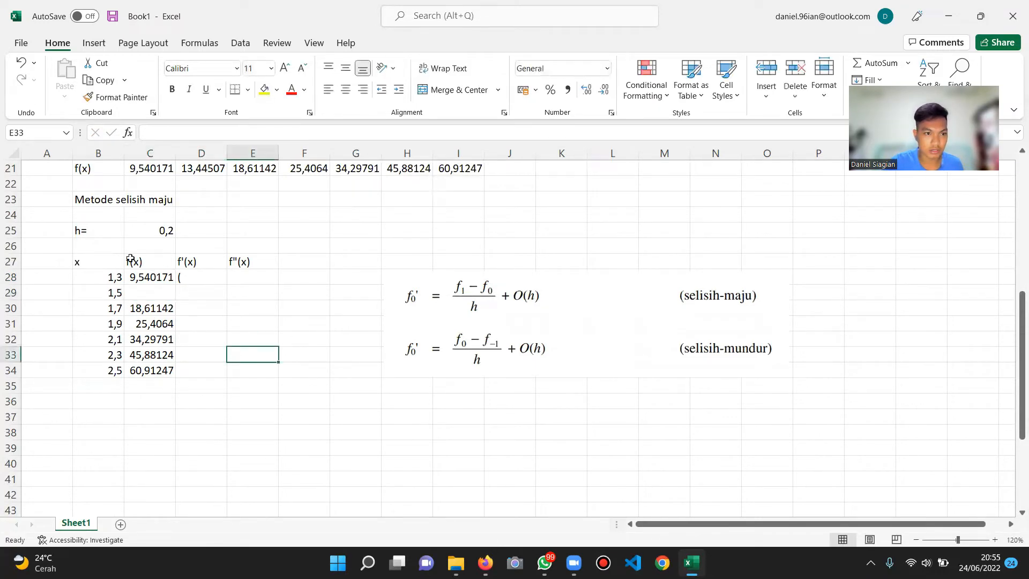
pyautogui.click(23, 62)
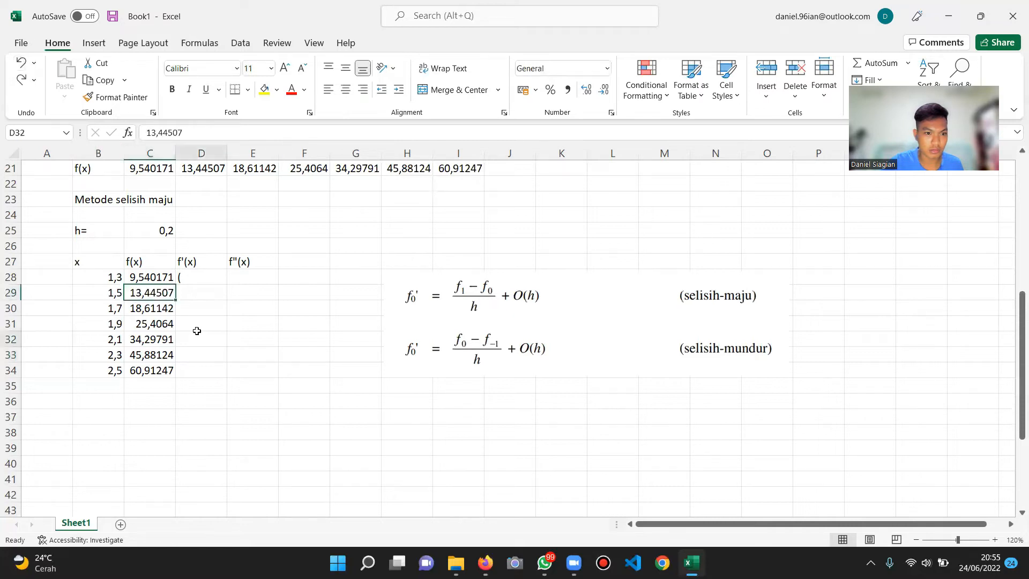
# Enter the forward-difference first derivative formula =(C29-C28)/C25 in cell D28
pyautogui.click(198, 280)
pyautogui.write('=')
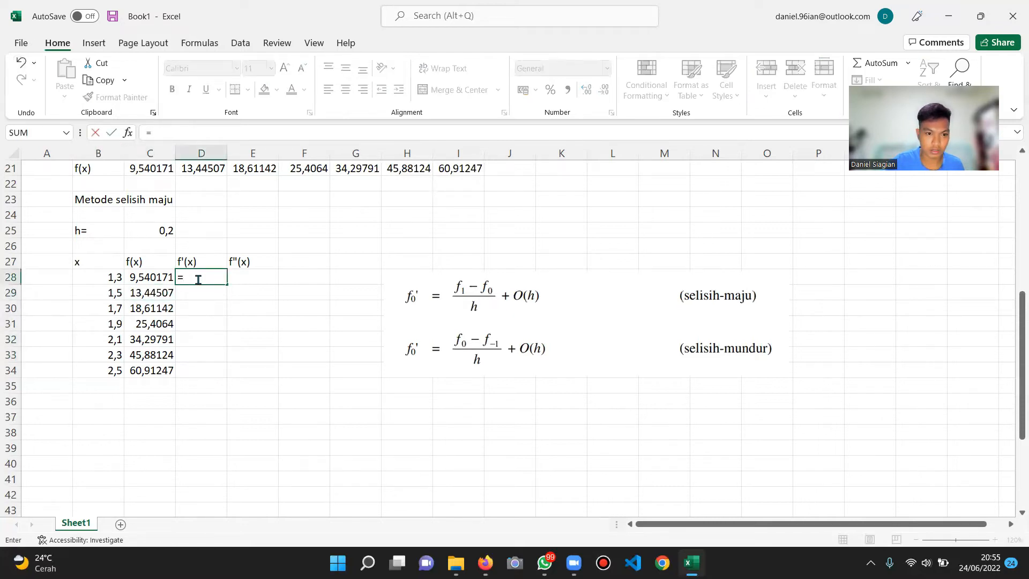
pyautogui.write('(')
pyautogui.click(161, 292)
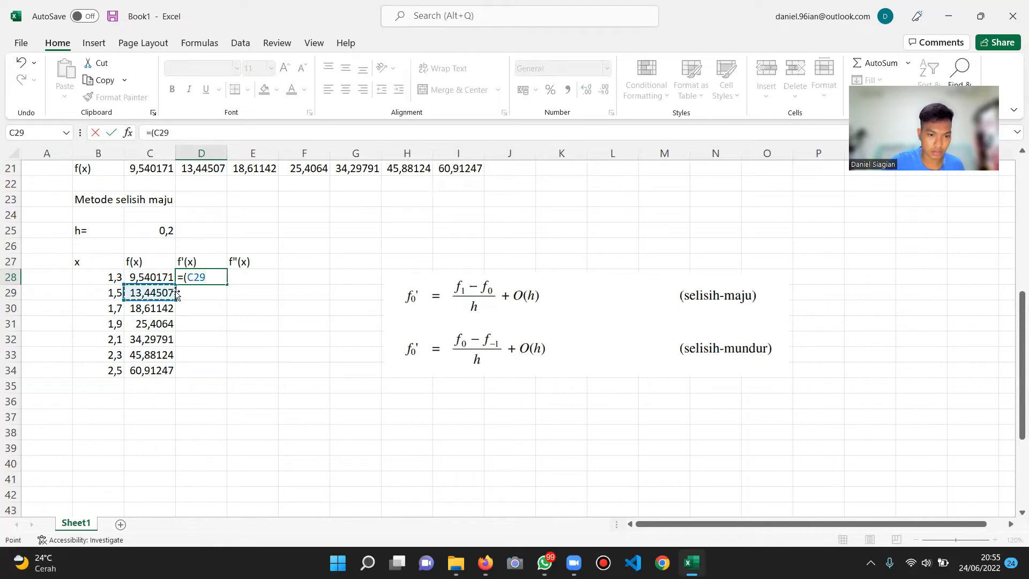
pyautogui.write('-')
pyautogui.click(162, 278)
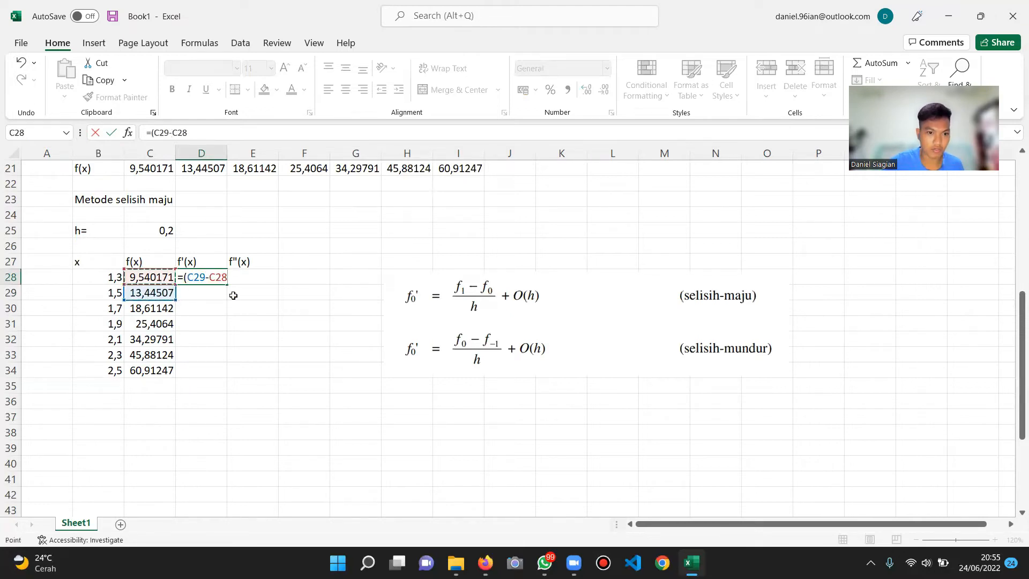
pyautogui.write(')/')
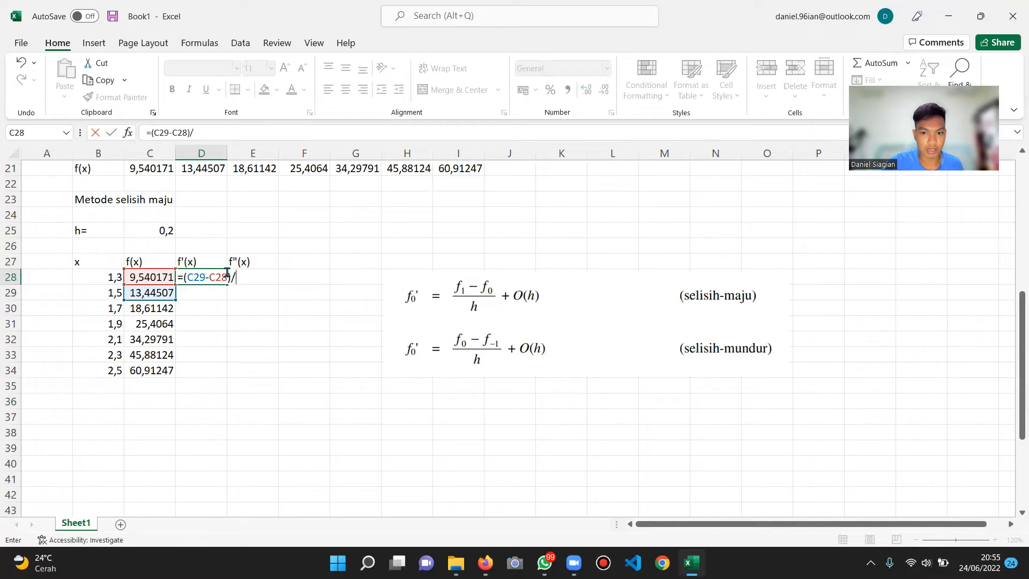
pyautogui.click(158, 234)
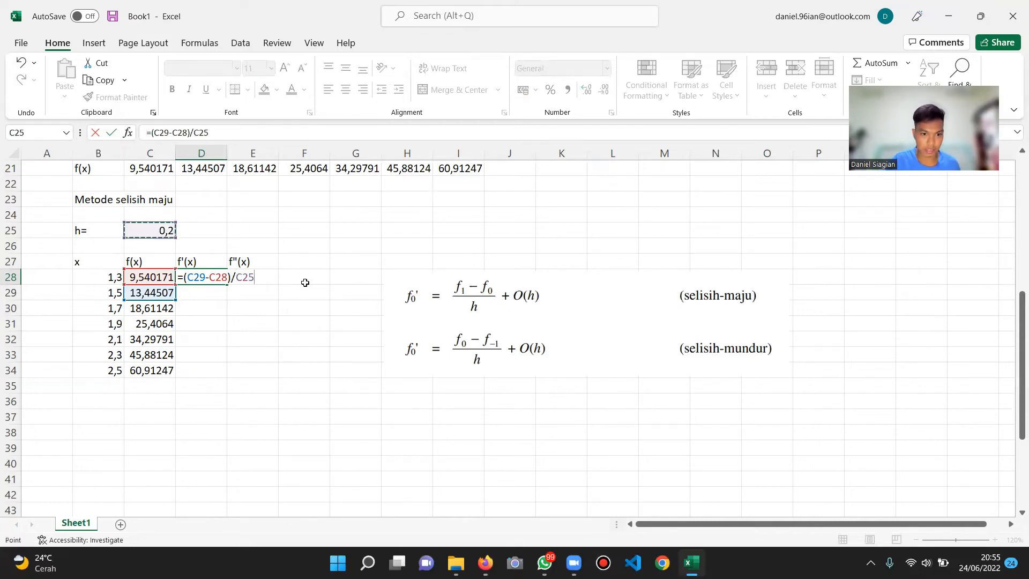
pyautogui.press('Return')
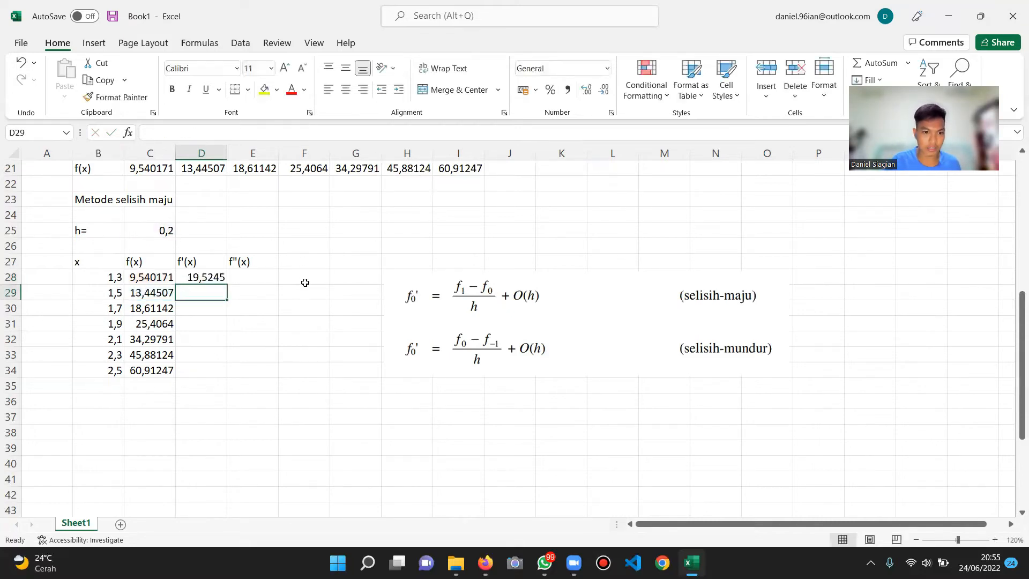
# Try to fill the f'(x) formula from D28 down to D34
pyautogui.click(215, 278)
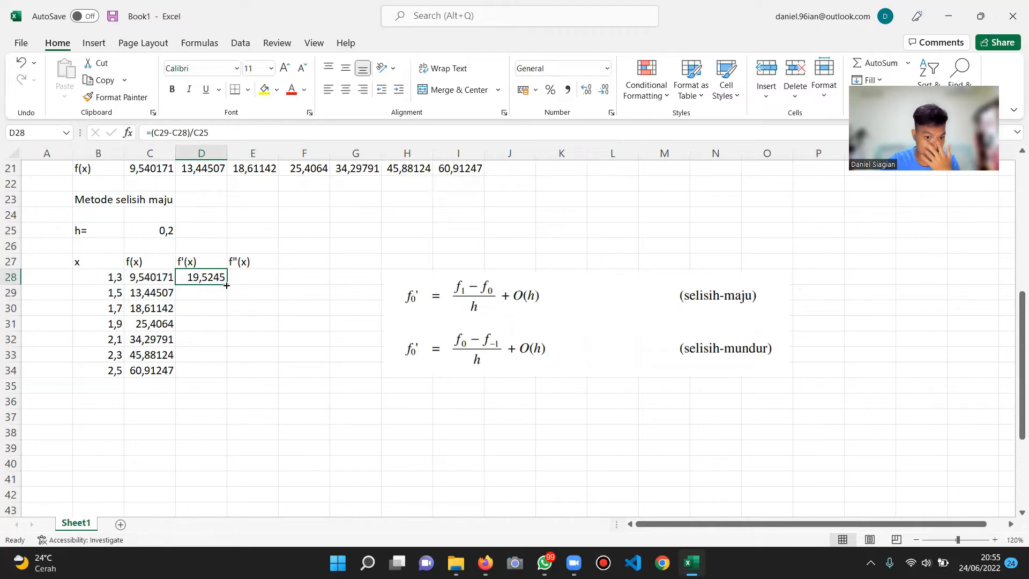
pyautogui.moveTo(227, 283); pyautogui.dragTo(228, 381)
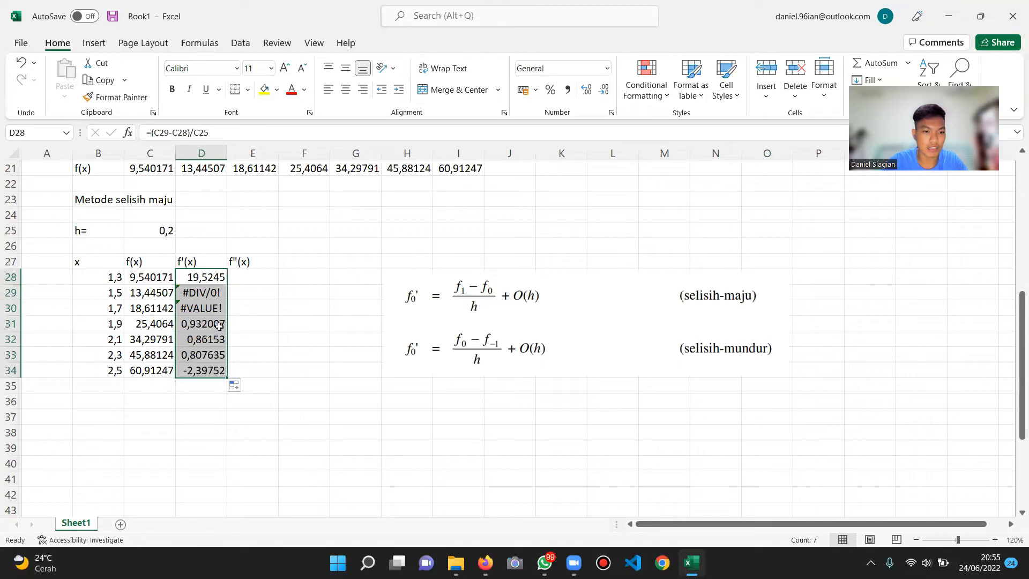
# Clear the filled formulas from D34 up to D29, keeping only the one in D28
pyautogui.click(204, 371)
pyautogui.press('BackSpace')
pyautogui.click(201, 355)
pyautogui.press('BackSpace')
pyautogui.click(203, 339)
pyautogui.press('BackSpace')
pyautogui.click(203, 324)
pyautogui.press('BackSpace')
pyautogui.click(204, 304)
pyautogui.press('BackSpace')
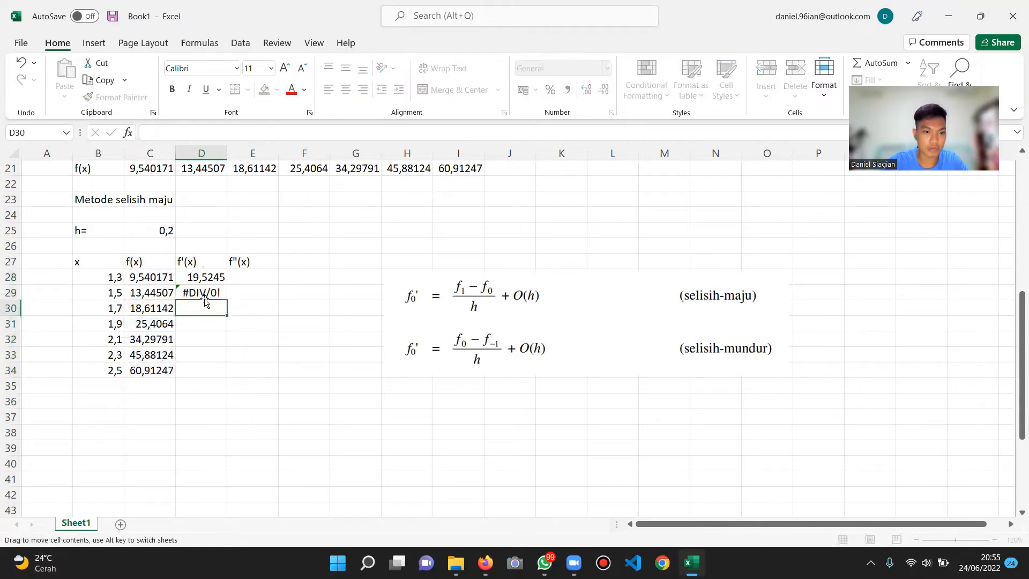
pyautogui.click(198, 293)
pyautogui.press('BackSpace')
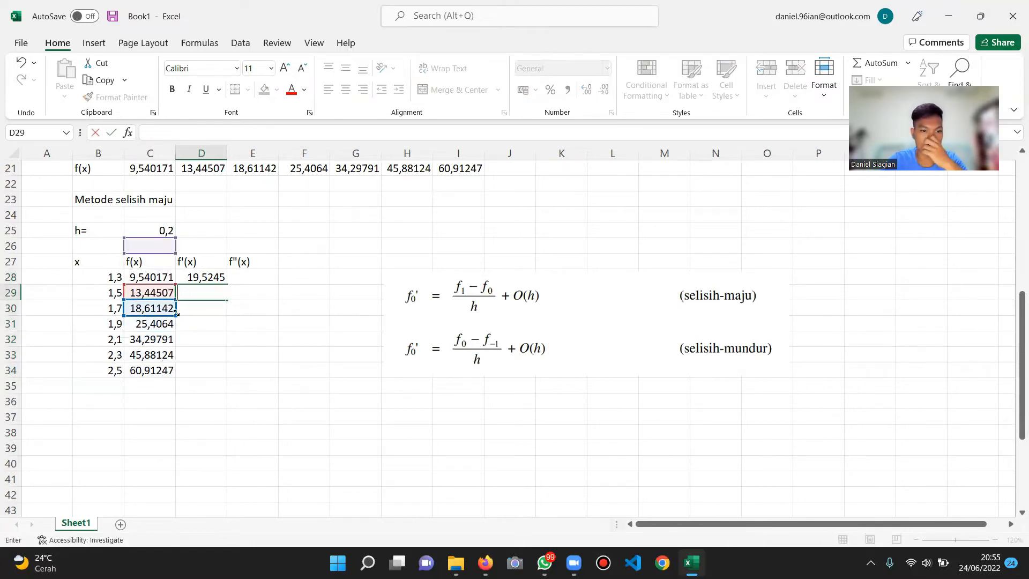
# Make the h reference absolute in the D28 formula so it reads =(C29-C28)/$C$25
pyautogui.click(206, 277)
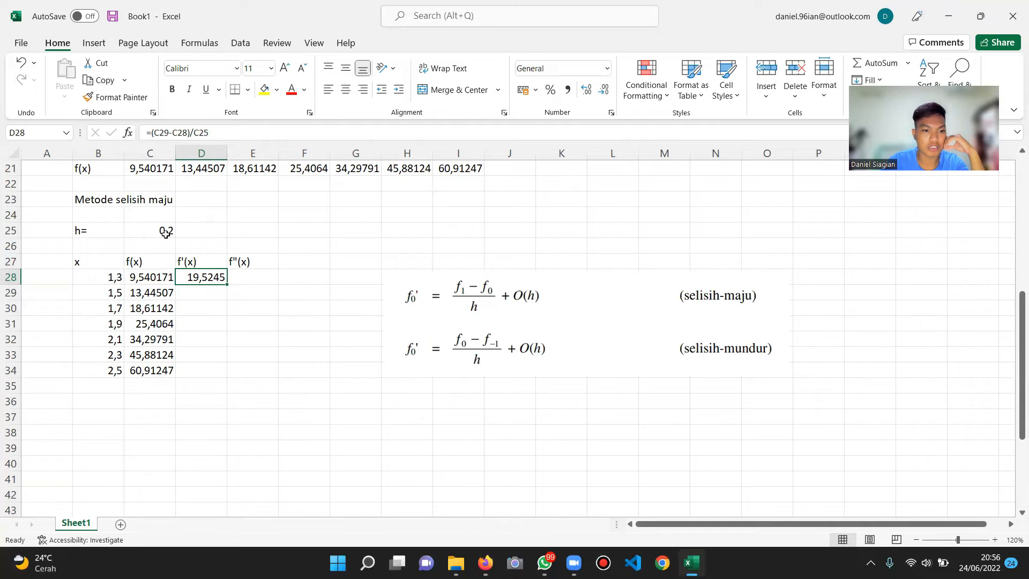
pyautogui.click(204, 134)
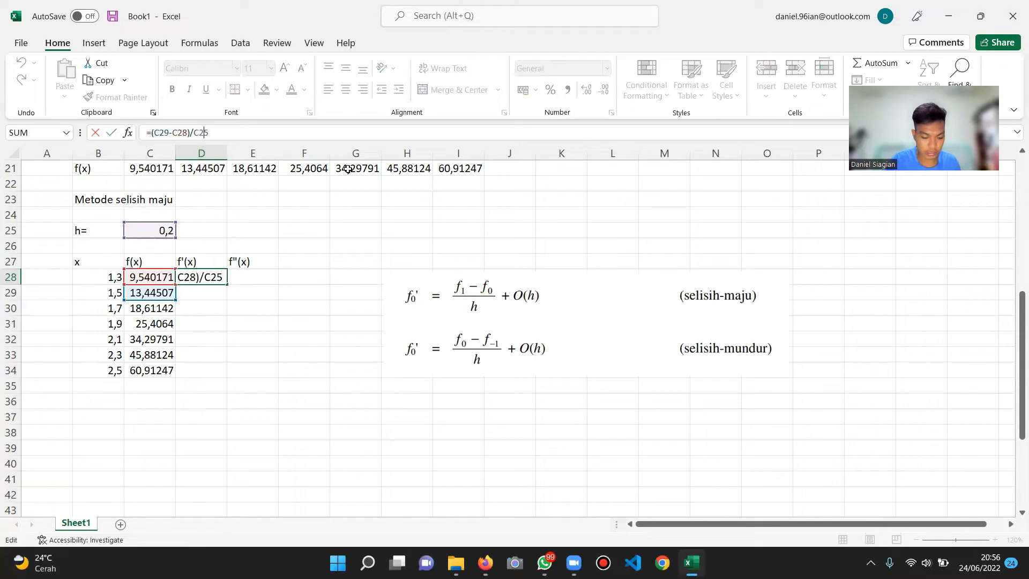
pyautogui.press('F4')
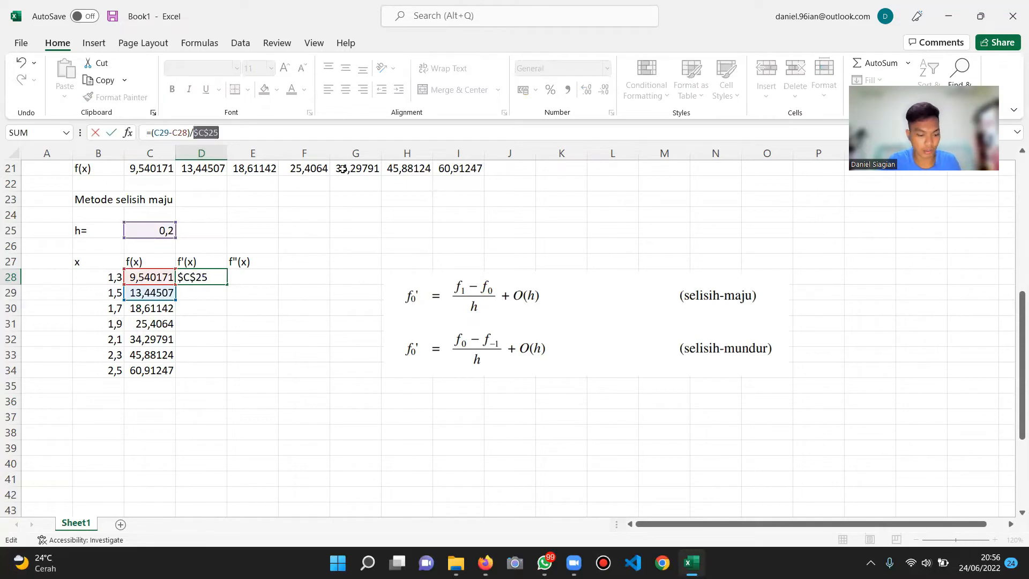
pyautogui.click(274, 124)
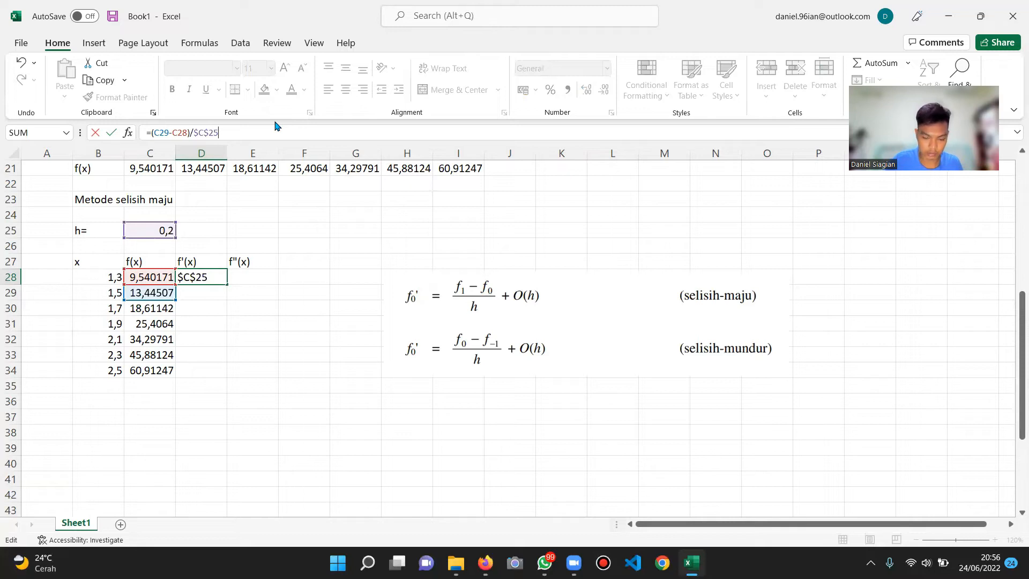
pyautogui.press('Return')
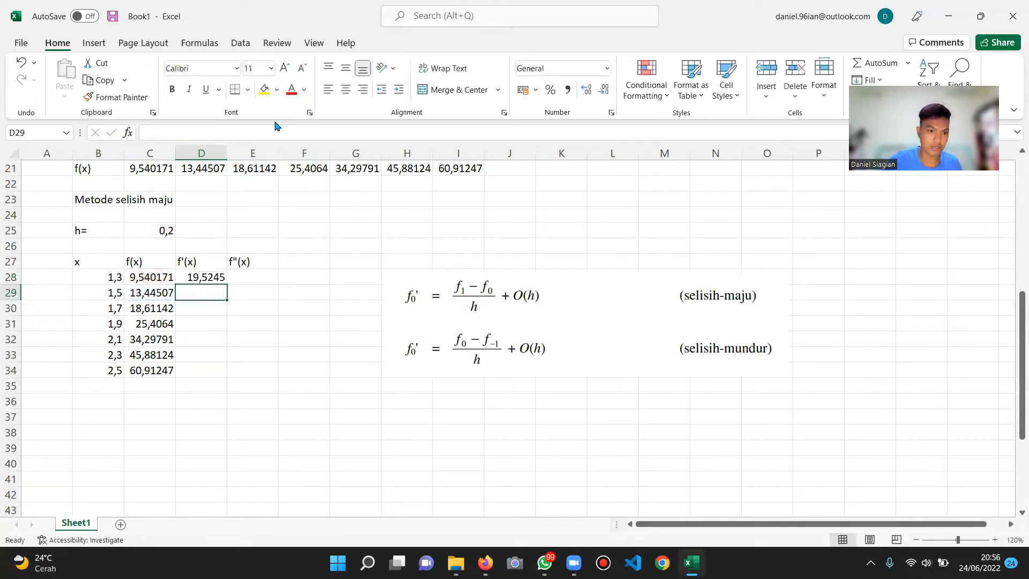
# Fill the f'(x) formula from D28 down through D34
pyautogui.click(223, 281)
pyautogui.moveTo(227, 283); pyautogui.dragTo(223, 375)
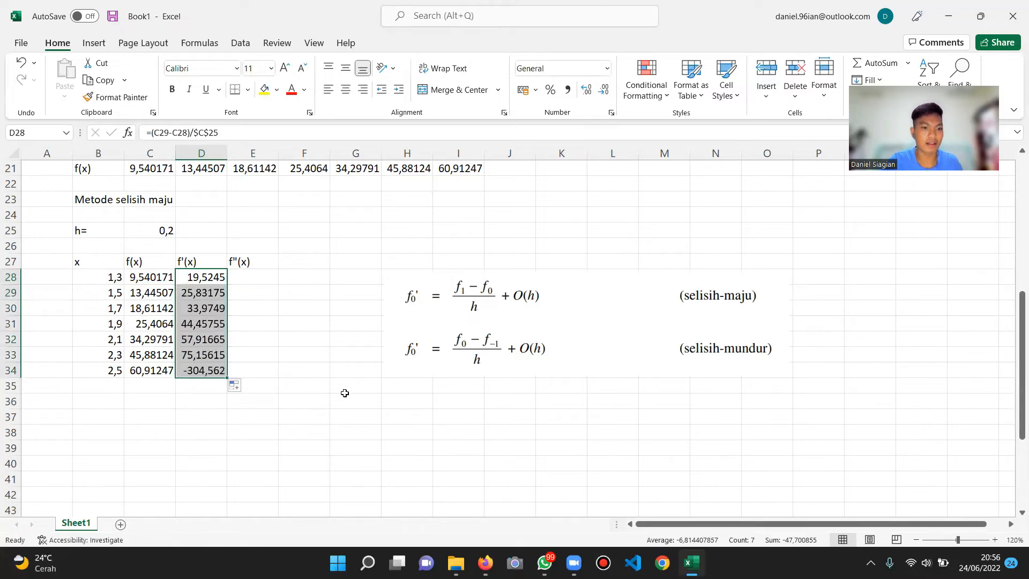
pyautogui.click(292, 309)
pyautogui.moveTo(201, 278); pyautogui.dragTo(197, 355)
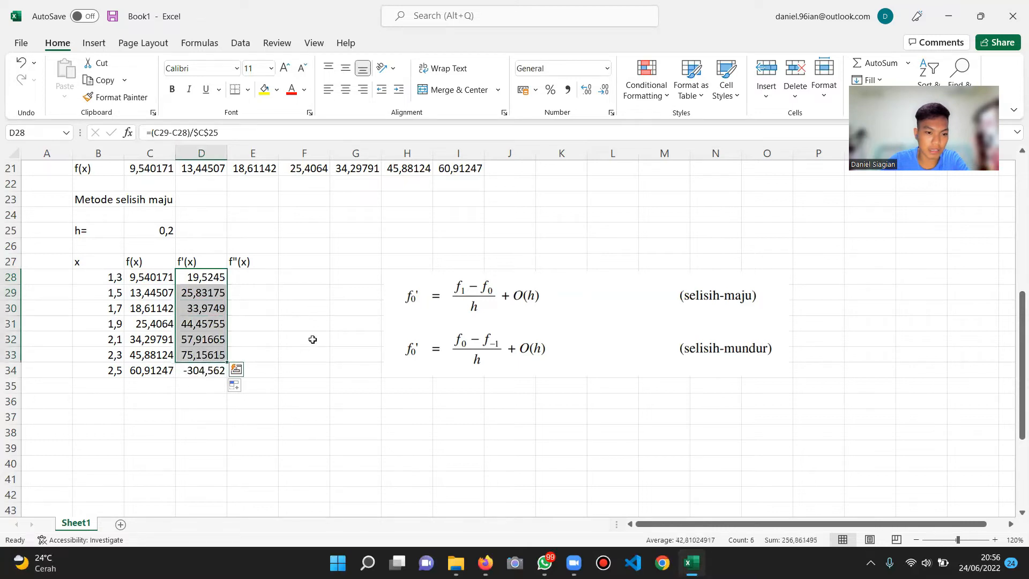
pyautogui.click(312, 339)
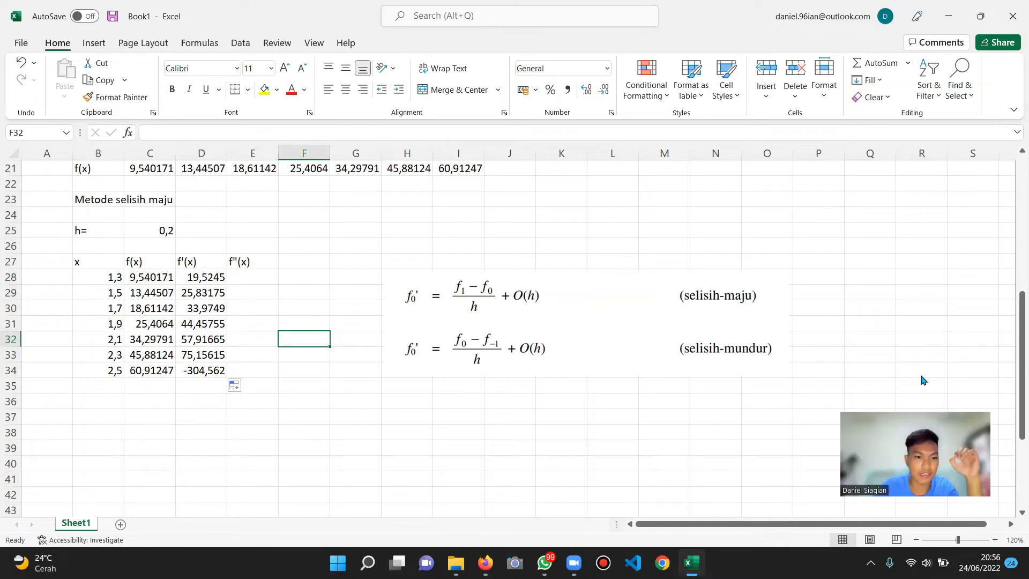
# Compare the f'(x) formulas in the first and last rows of the table to see which data points each one uses
pyautogui.click(205, 374)
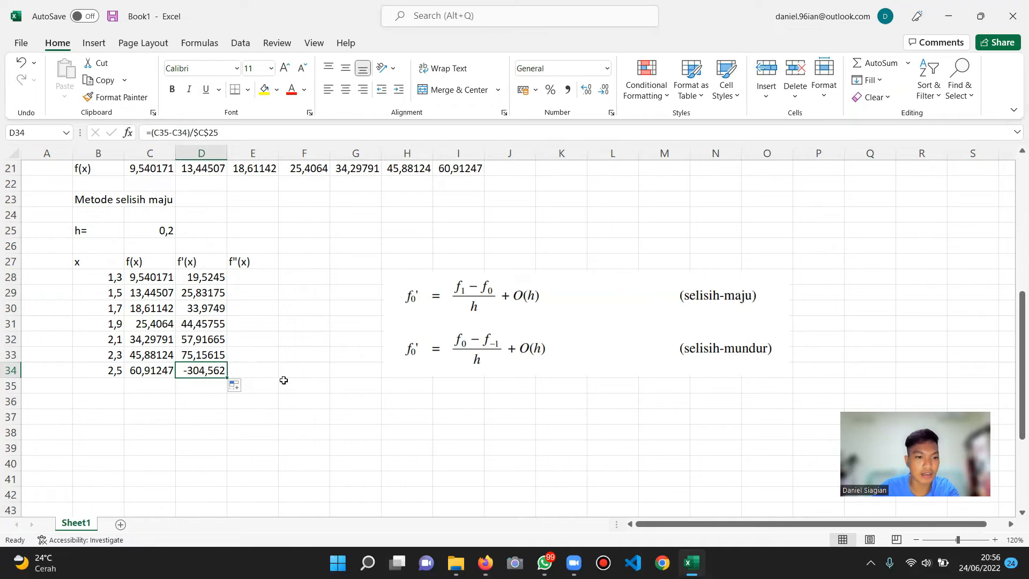
pyautogui.click(206, 278)
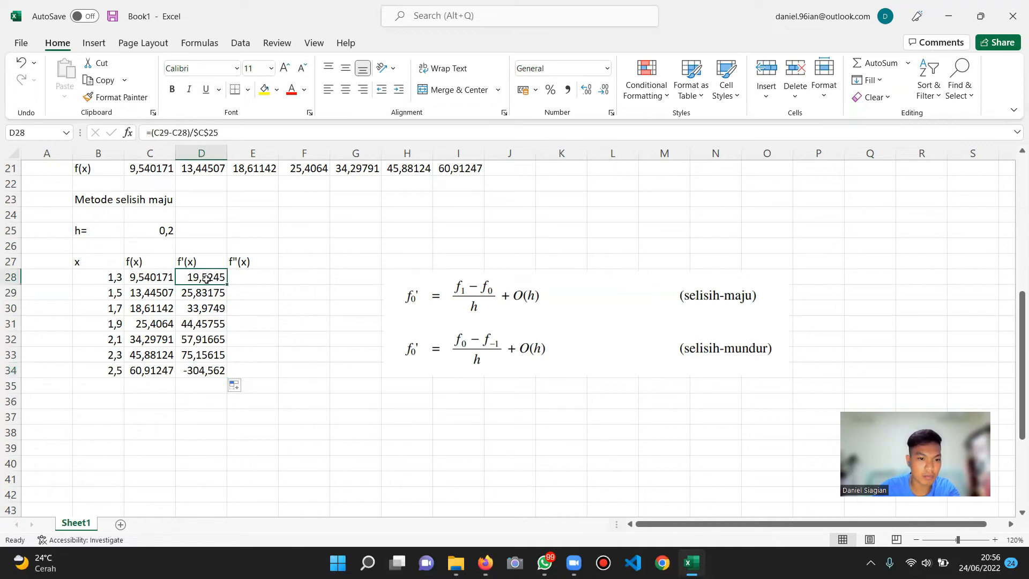
pyautogui.click(205, 356)
pyautogui.click(207, 371)
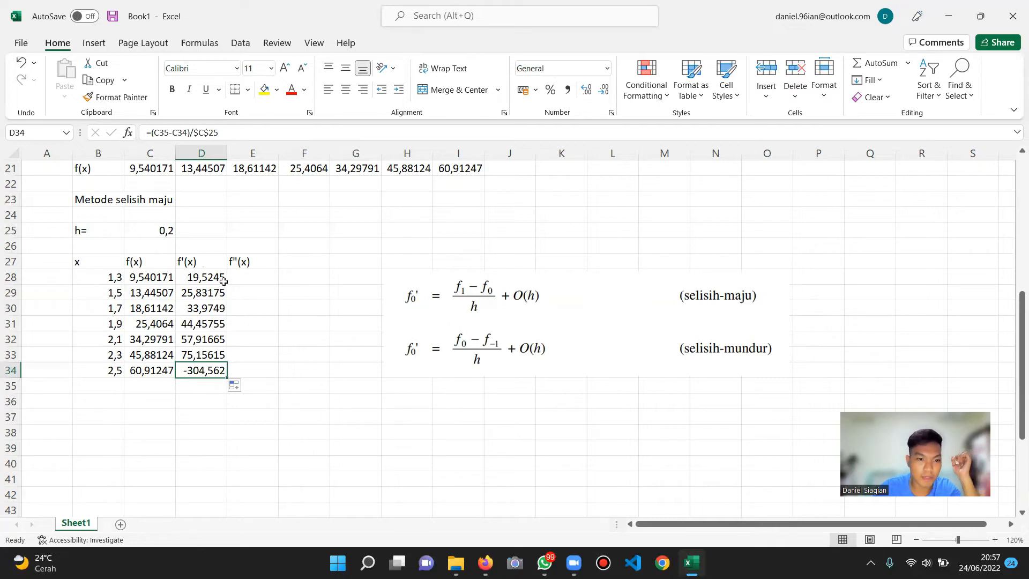
pyautogui.click(203, 280)
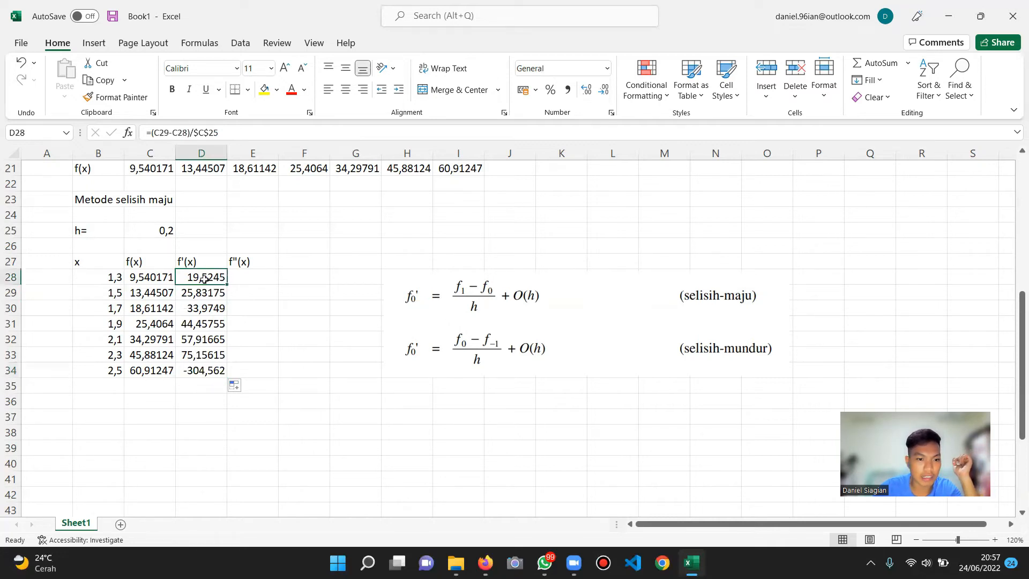
pyautogui.click(124, 294)
pyautogui.click(111, 278)
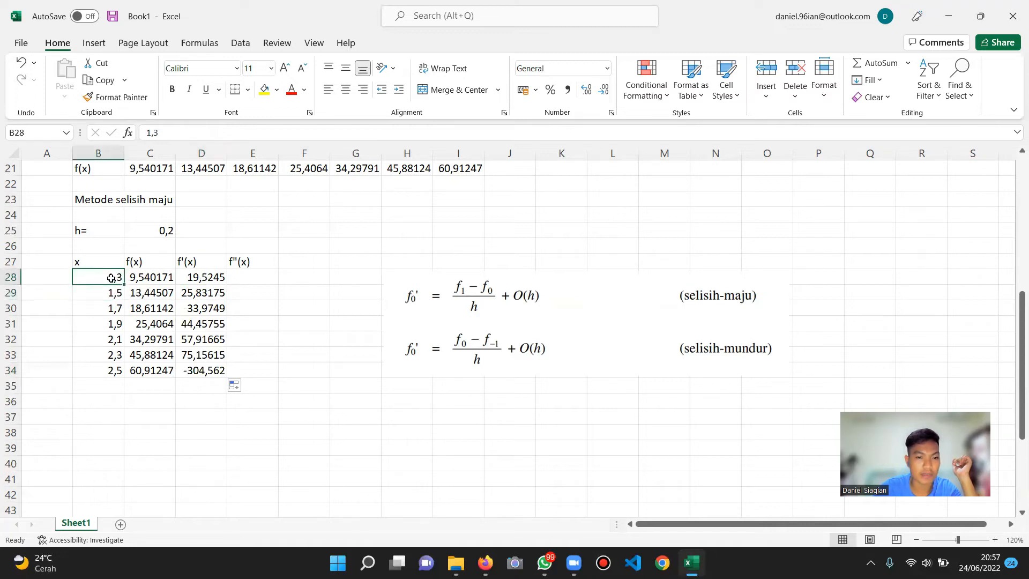
pyautogui.click(269, 444)
pyautogui.click(220, 370)
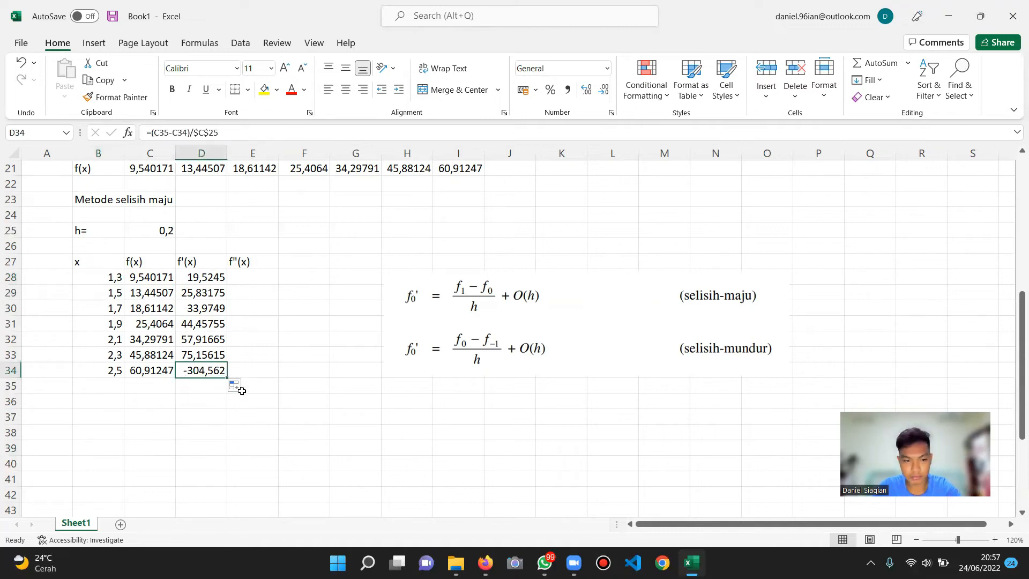
# Clear the f'(x) formula in D34, the row for x = 2,5
pyautogui.doubleClick(204, 373)
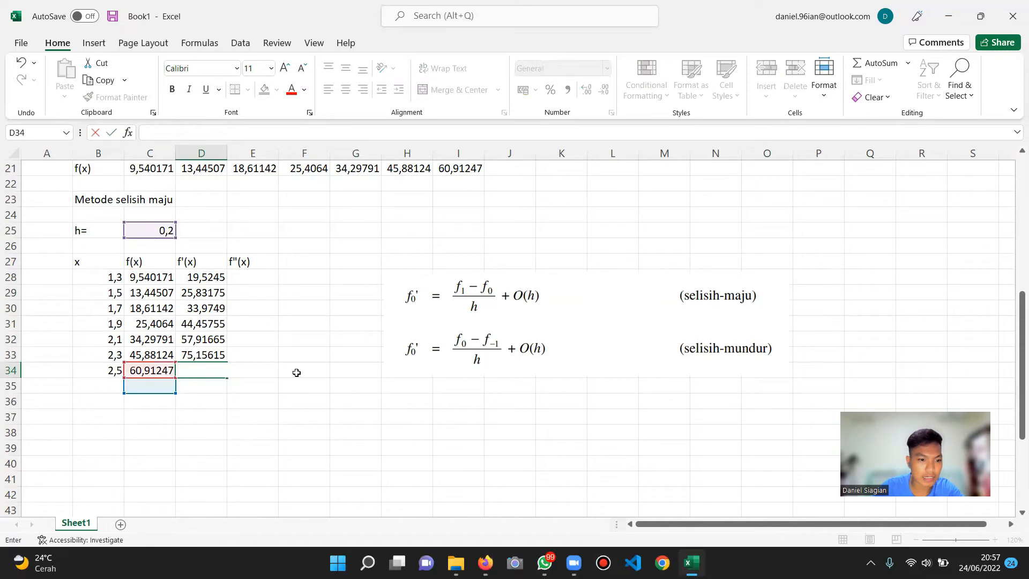
pyautogui.click(135, 415)
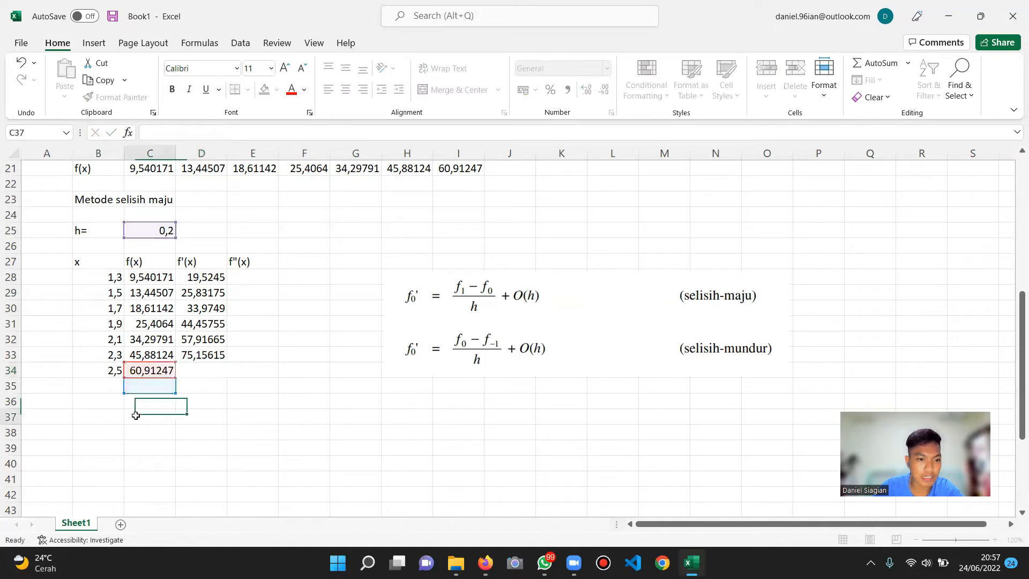
pyautogui.click(122, 386)
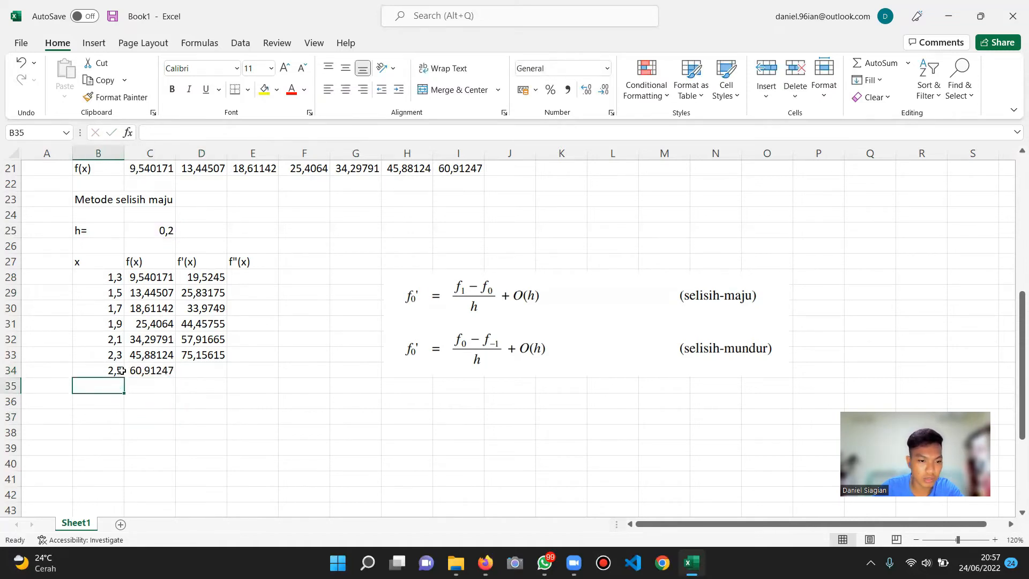
# Review the f'(x) results in D28:D33 and the empty row below the table that the forward difference would need
pyautogui.moveTo(116, 384); pyautogui.dragTo(213, 386)
pyautogui.click(252, 459)
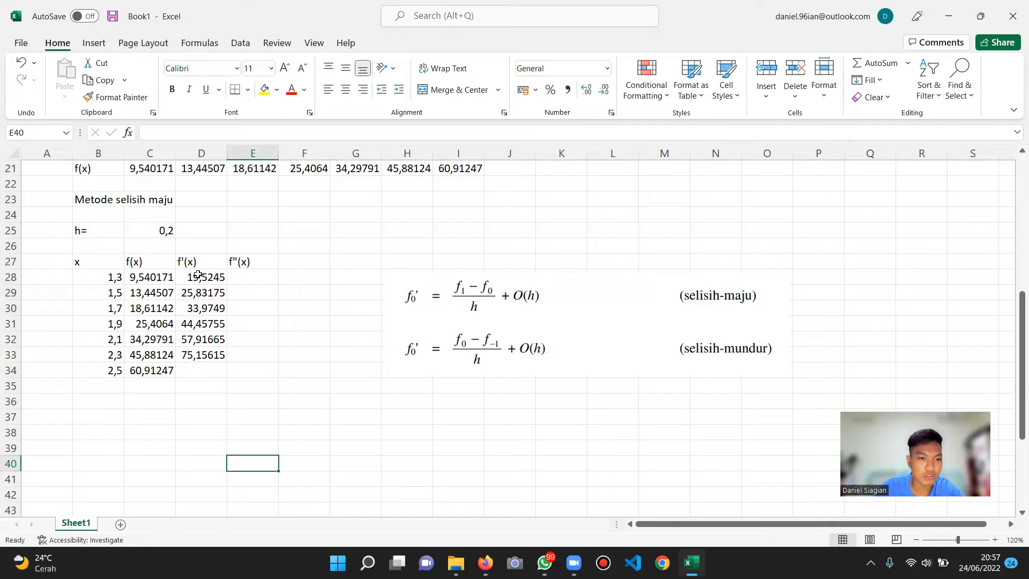
pyautogui.moveTo(198, 275); pyautogui.dragTo(200, 356)
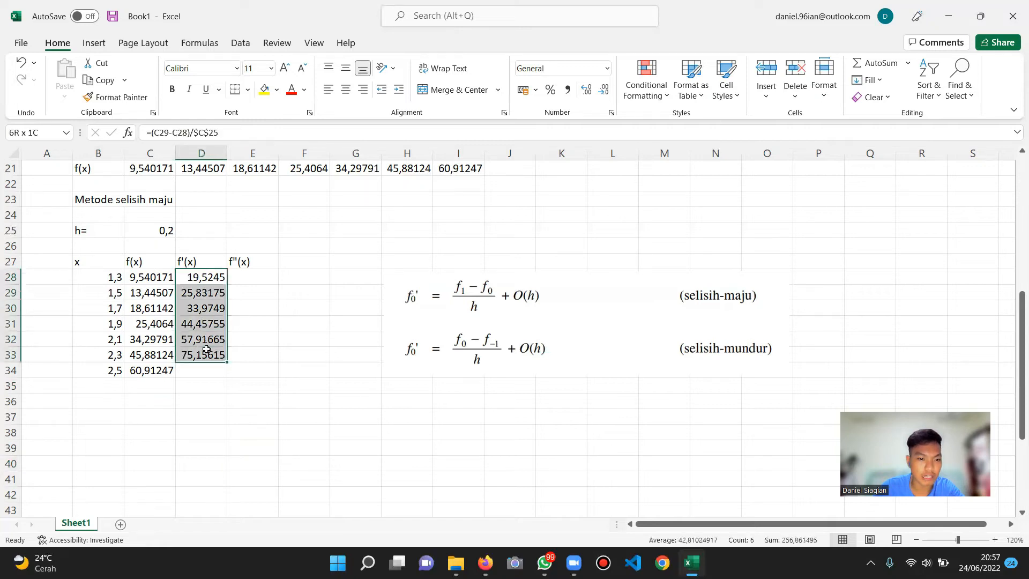
pyautogui.click(221, 396)
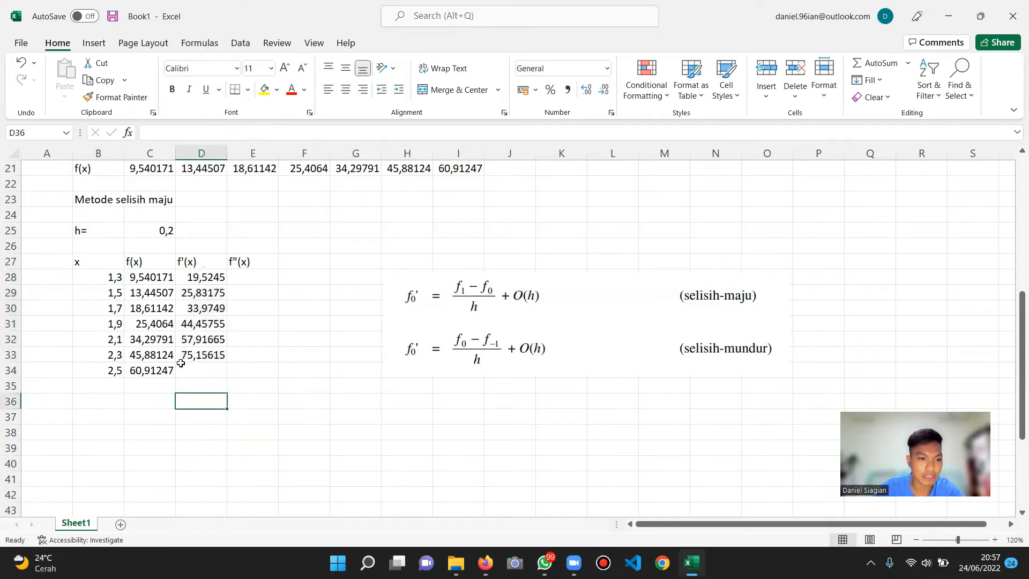
pyautogui.click(111, 356)
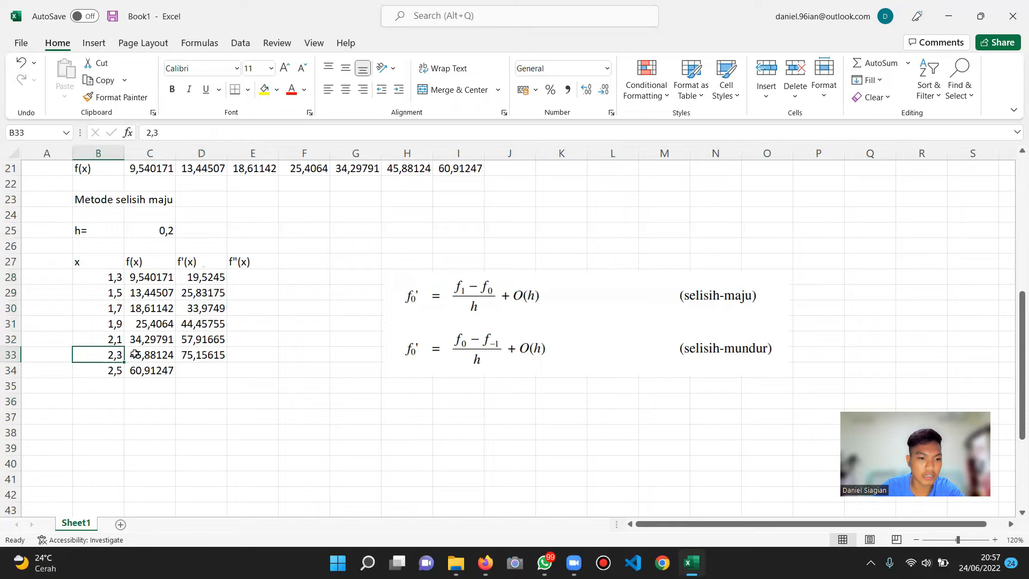
pyautogui.click(220, 356)
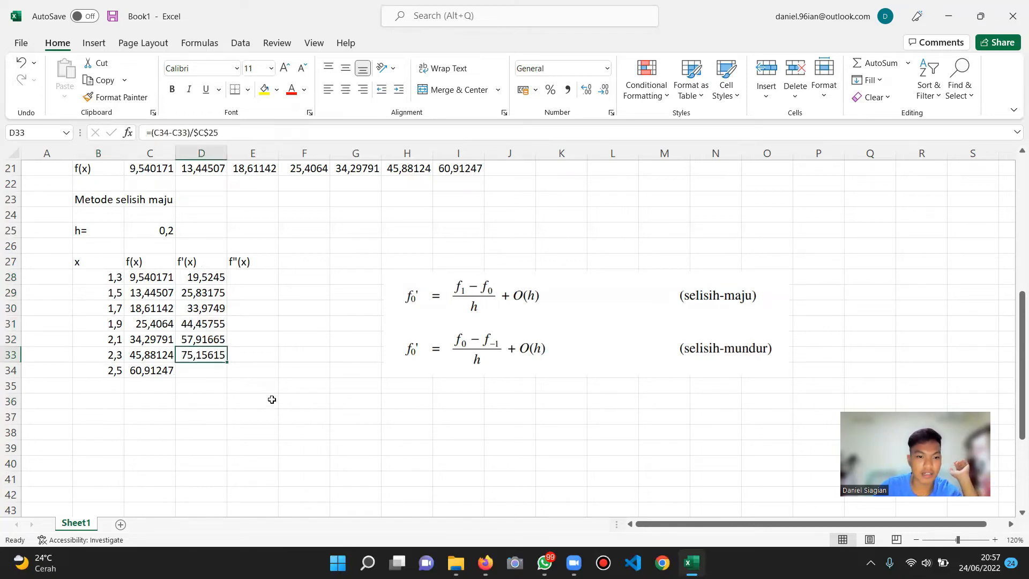
pyautogui.click(206, 418)
pyautogui.moveTo(199, 276); pyautogui.dragTo(212, 355)
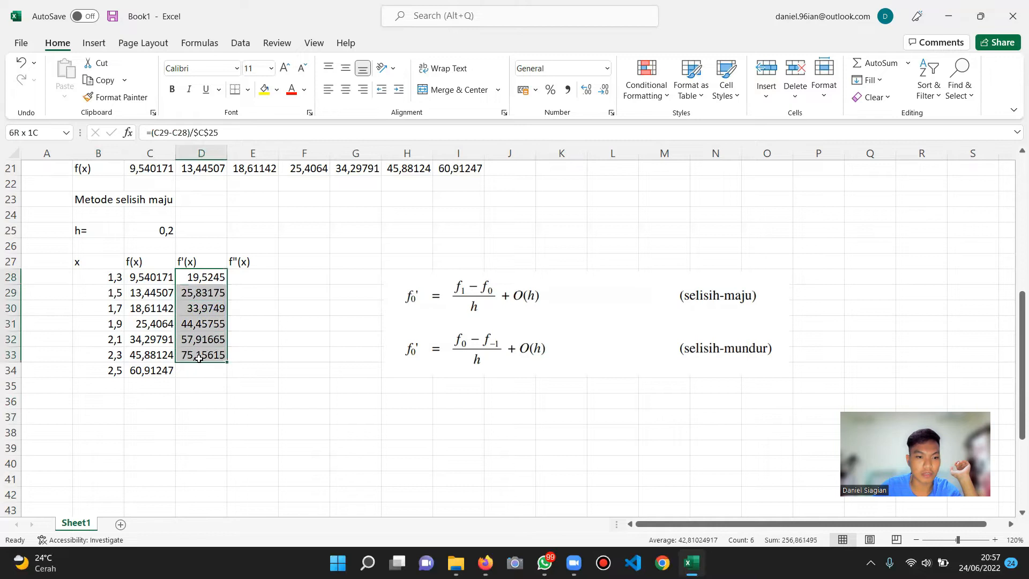
pyautogui.click(198, 443)
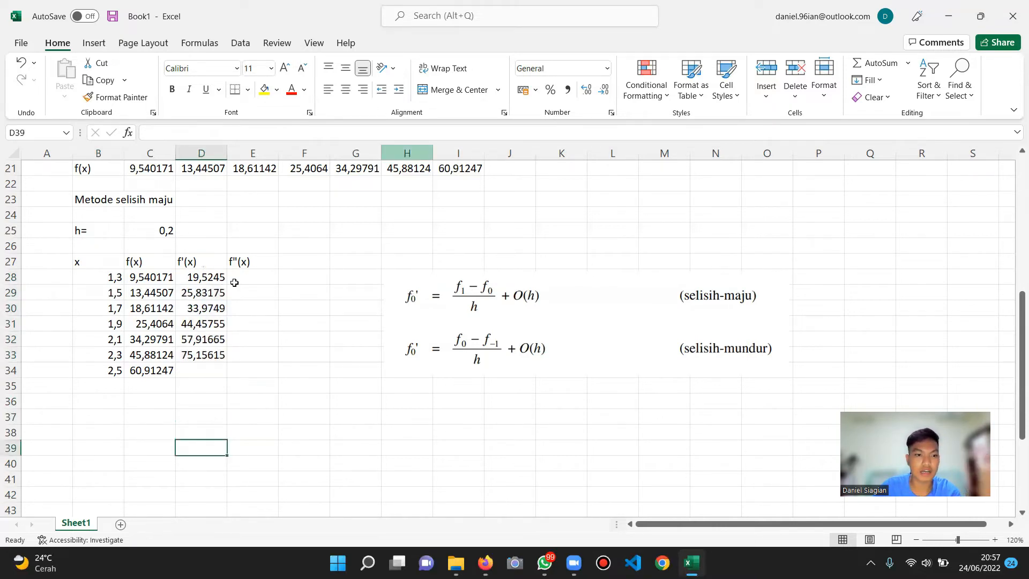
# Move the picture with the first-derivative formulas back up beneath the Turunan Pertama heading
pyautogui.click(253, 277)
pyautogui.scroll(3, 603, 418)
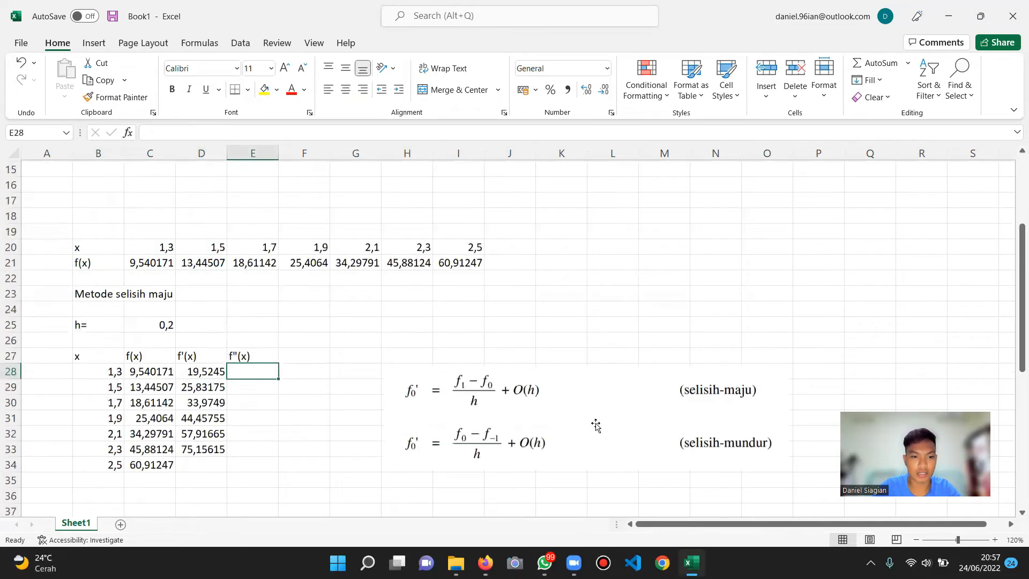
pyautogui.moveTo(599, 462); pyautogui.dragTo(692, 317)
pyautogui.scroll(4, 659, 408)
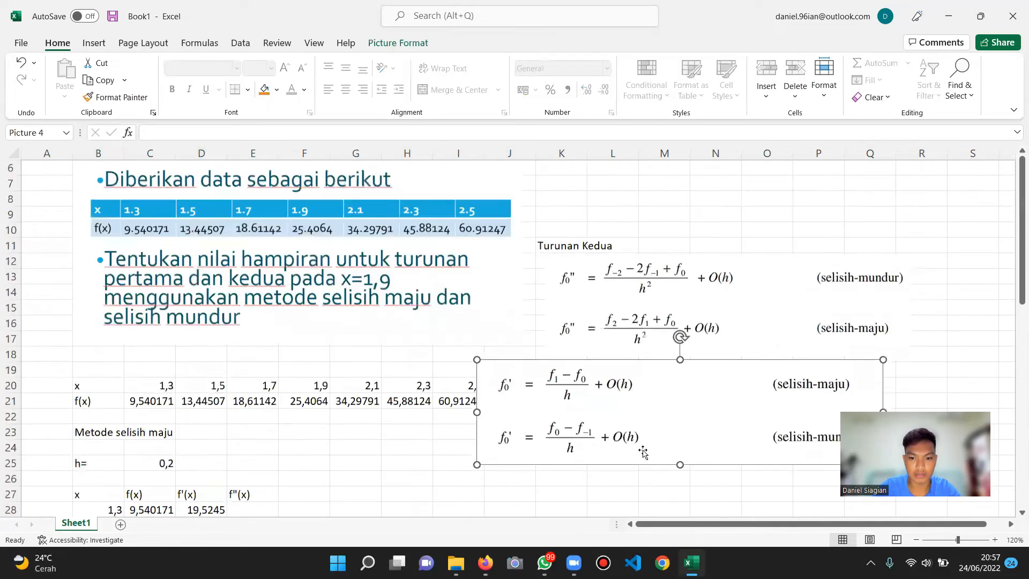
pyautogui.moveTo(638, 473); pyautogui.dragTo(696, 226)
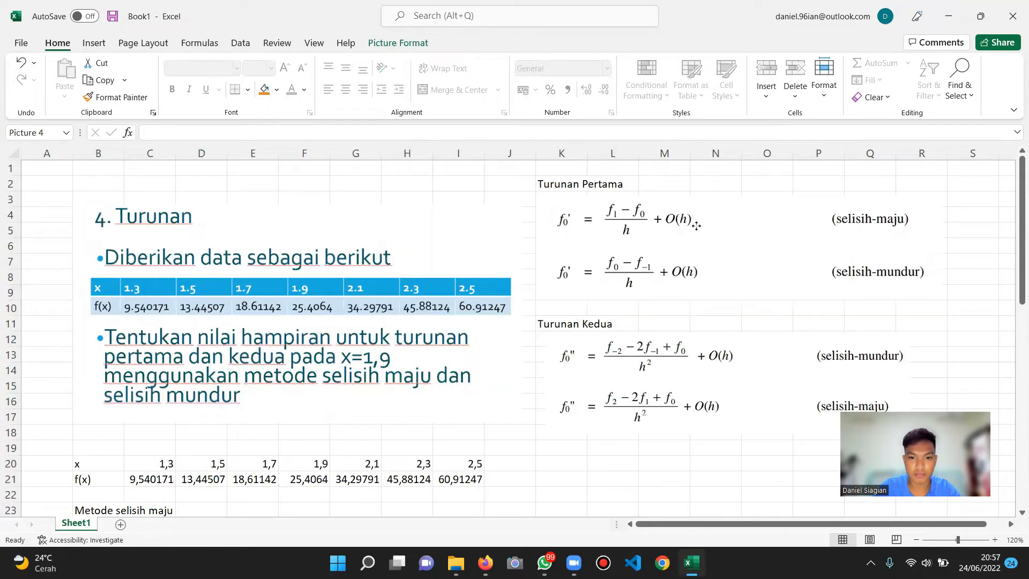
# Move the picture with the second-derivative formulas down beside the derivative table, around rows 27 to 33
pyautogui.scroll(-4, 630, 299)
pyautogui.moveTo(627, 273); pyautogui.dragTo(504, 484)
pyautogui.scroll(-6, 581, 367)
pyautogui.scroll(3, 563, 330)
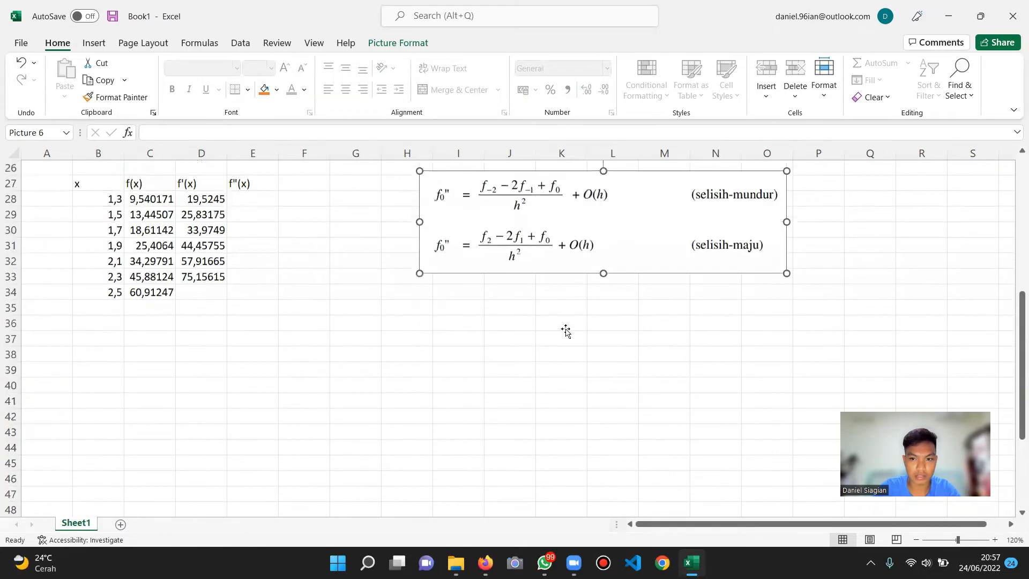
# Move the picture with the second-derivative formulas about one column to the right, beside rows 27 to 34
pyautogui.click(254, 270)
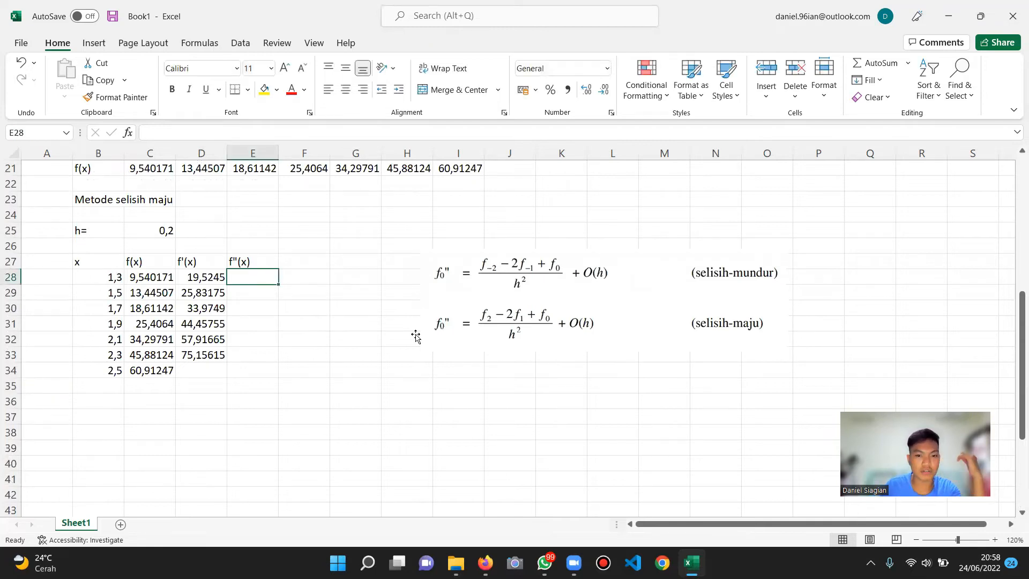
pyautogui.write('=')
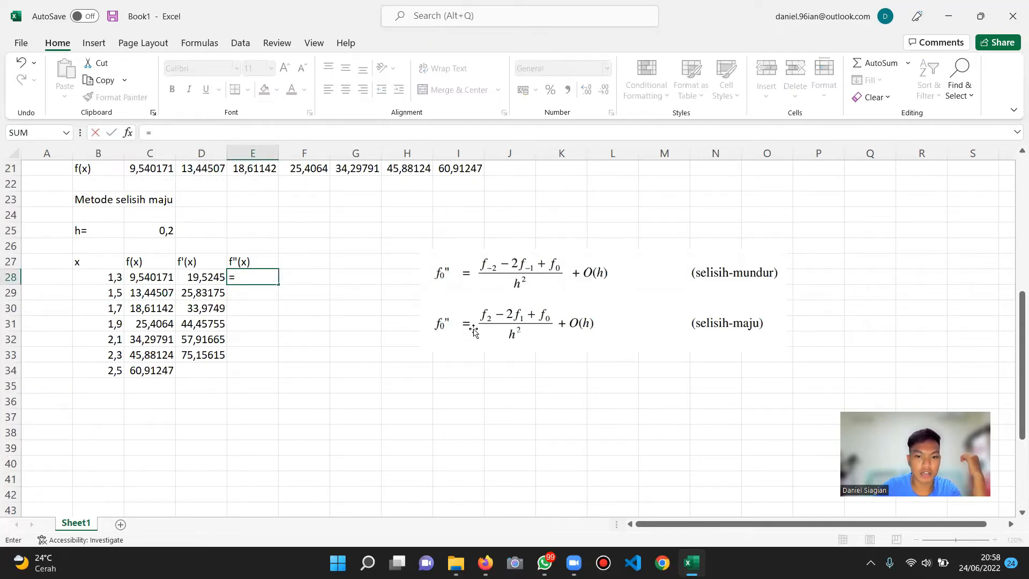
pyautogui.moveTo(547, 318); pyautogui.dragTo(575, 332)
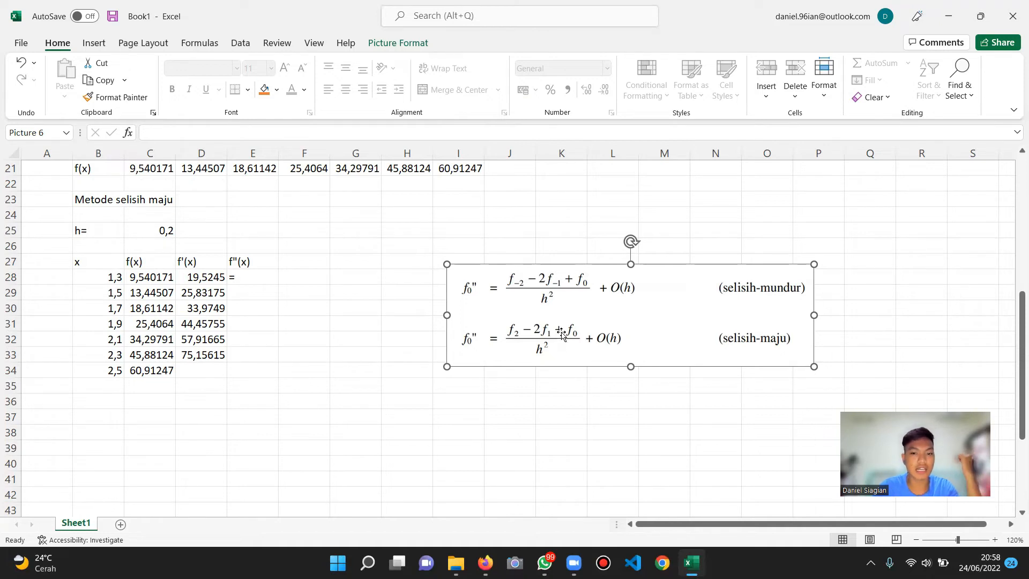
pyautogui.moveTo(601, 320); pyautogui.dragTo(631, 320)
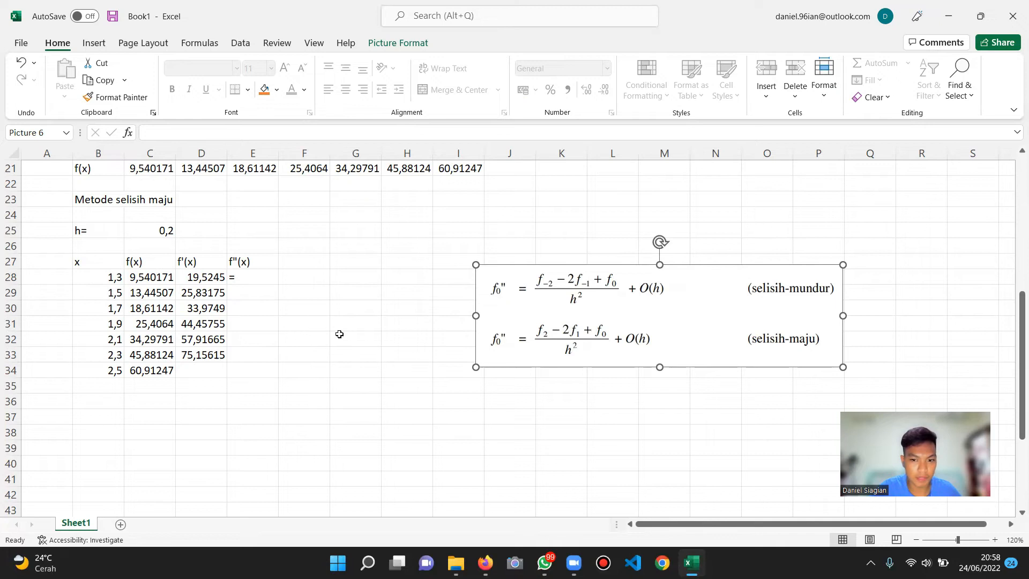
# Begin the forward-difference f''(x) formula in E28 with the numerator =(C30-2*C29+C28)
pyautogui.click(250, 276)
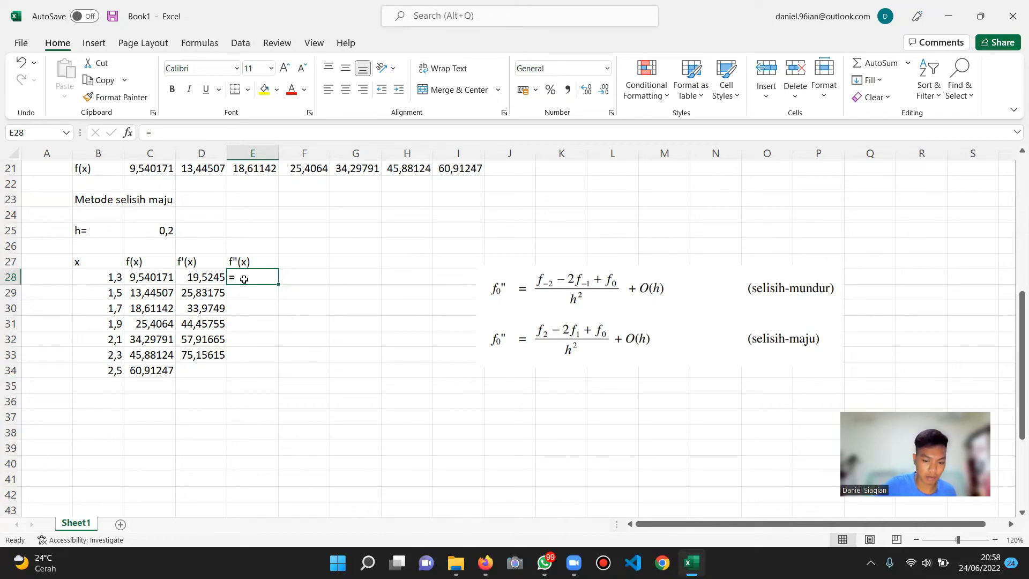
pyautogui.write('(')
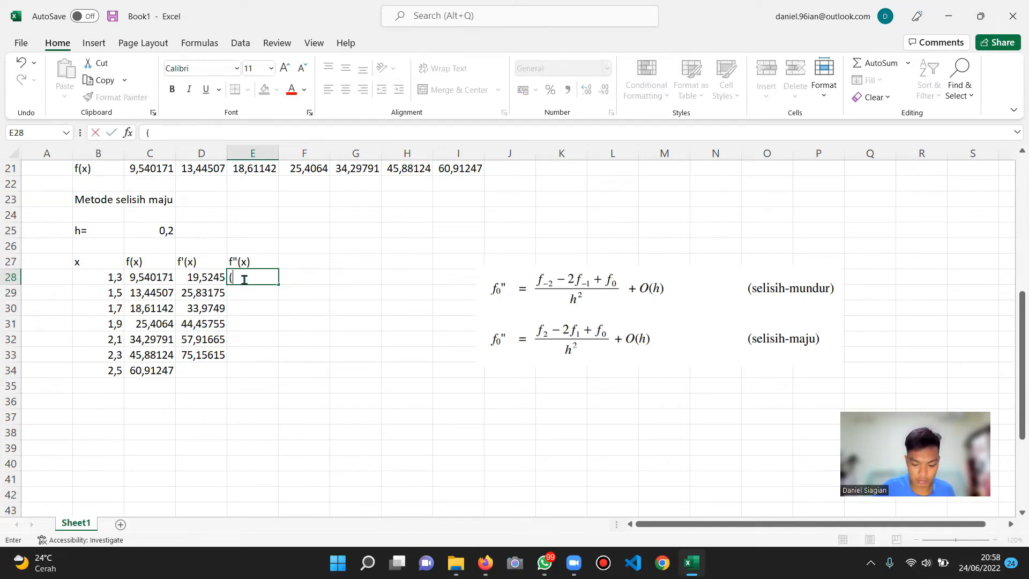
pyautogui.write('=(')
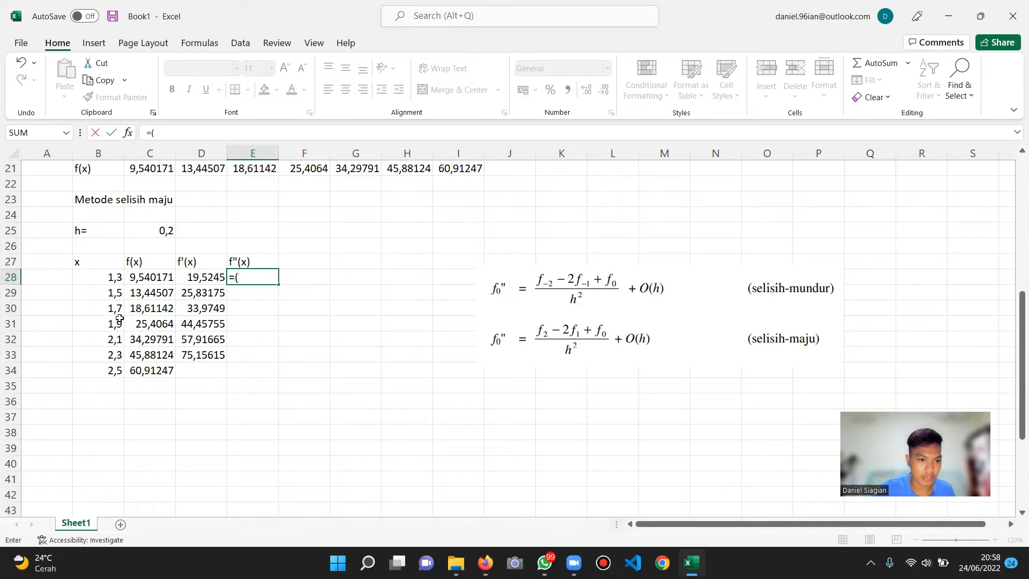
pyautogui.click(154, 309)
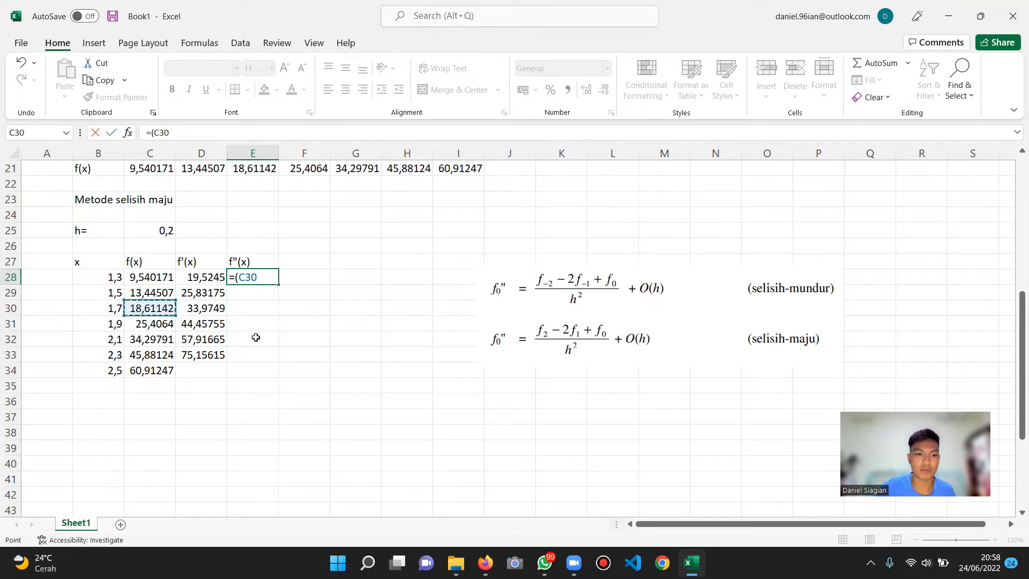
pyautogui.write('-')
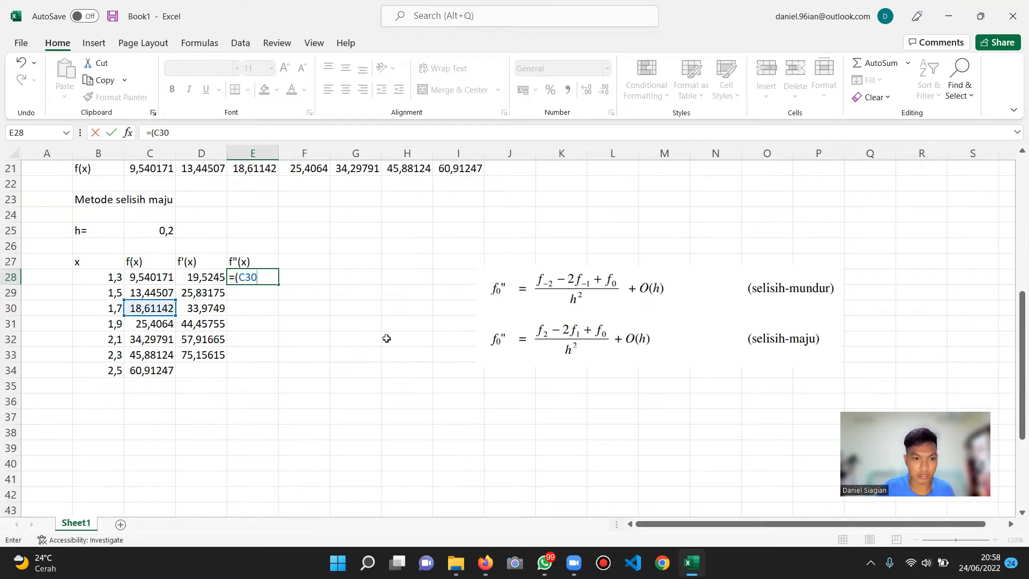
pyautogui.press('BackSpace')
pyautogui.press('BackSpace')
pyautogui.press('BackSpace')
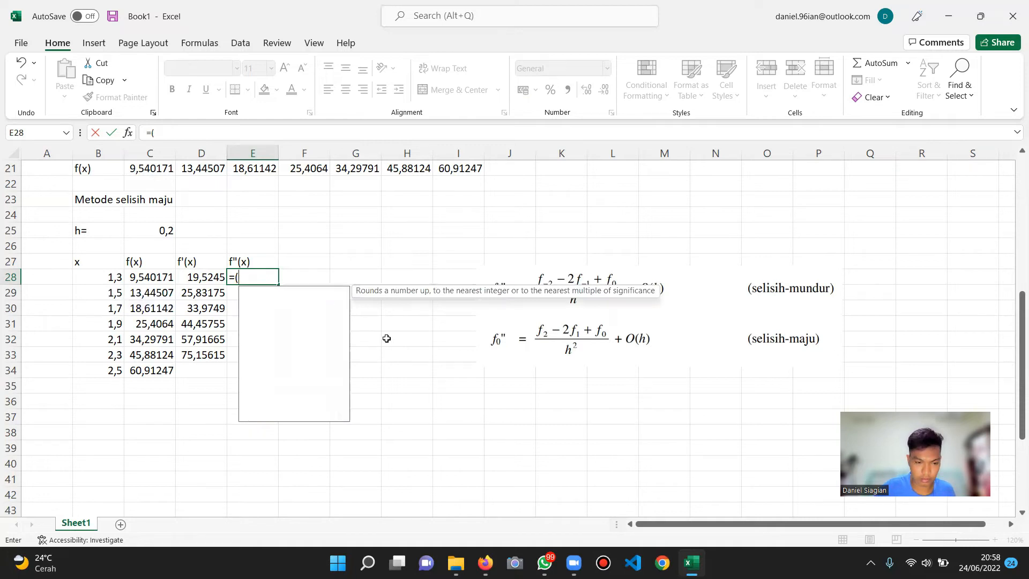
pyautogui.click(149, 312)
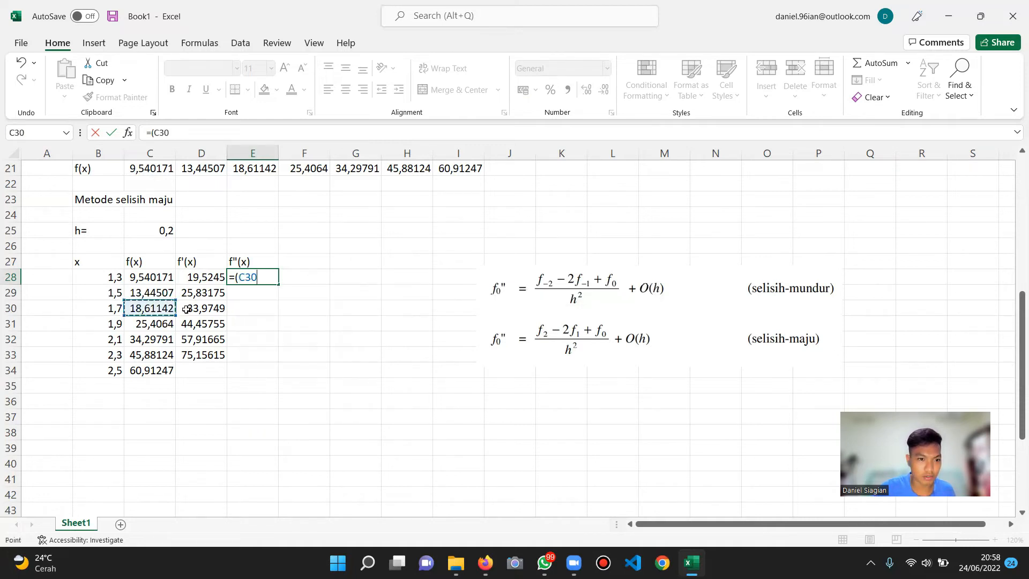
pyautogui.write('-')
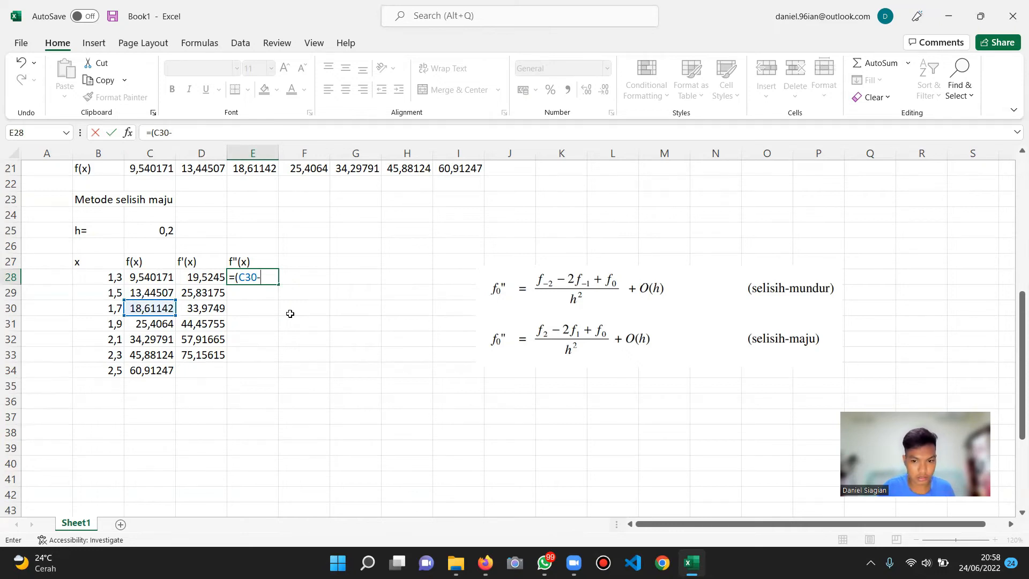
pyautogui.write('@')
pyautogui.press('BackSpace')
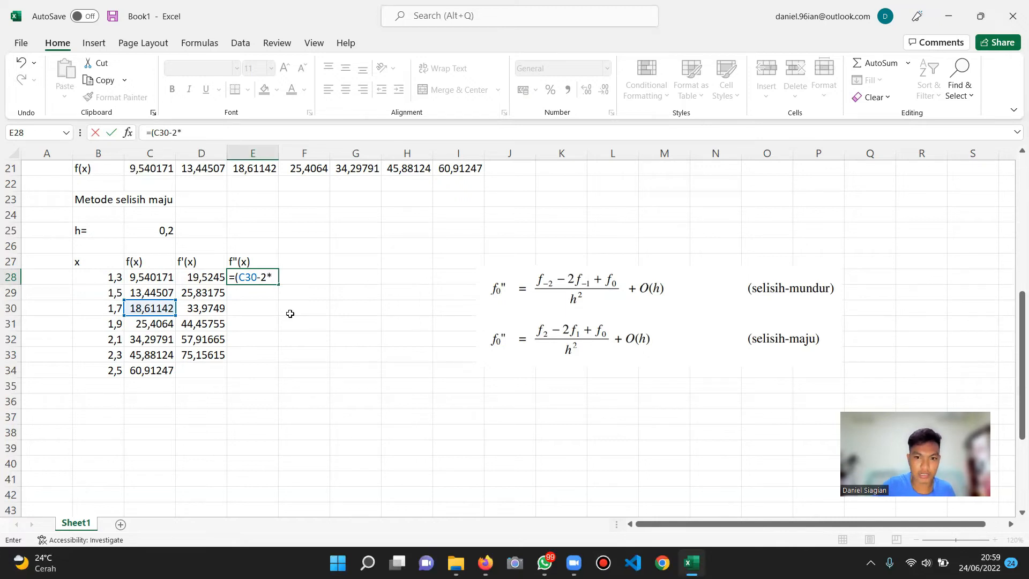
pyautogui.click(166, 289)
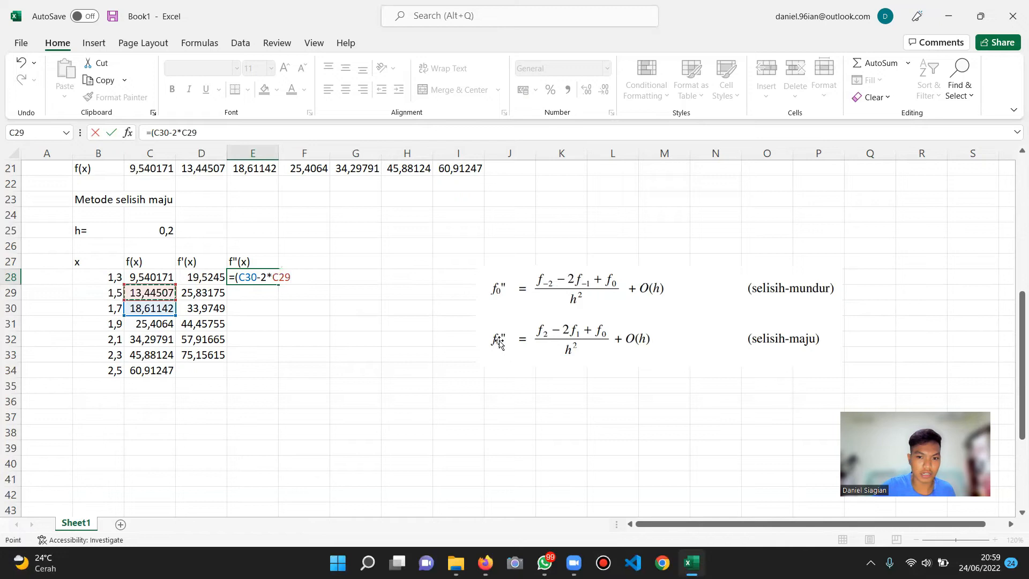
pyautogui.write('+')
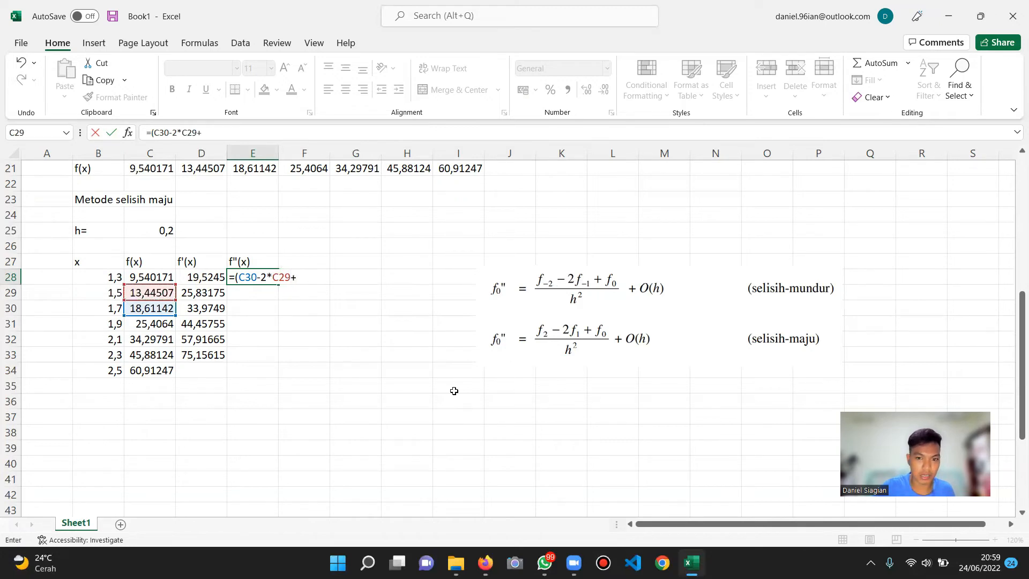
pyautogui.click(161, 277)
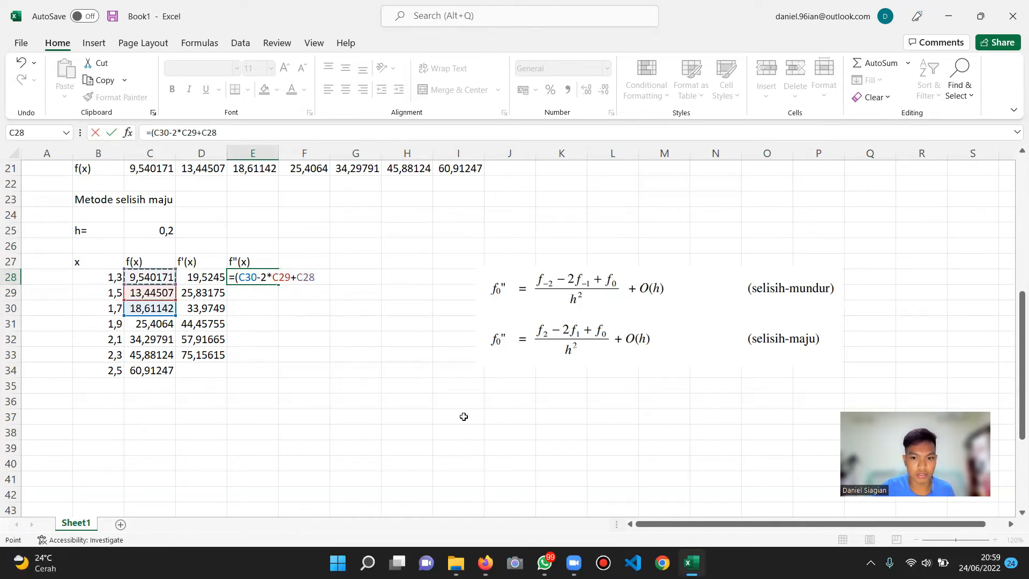
pyautogui.write(')')
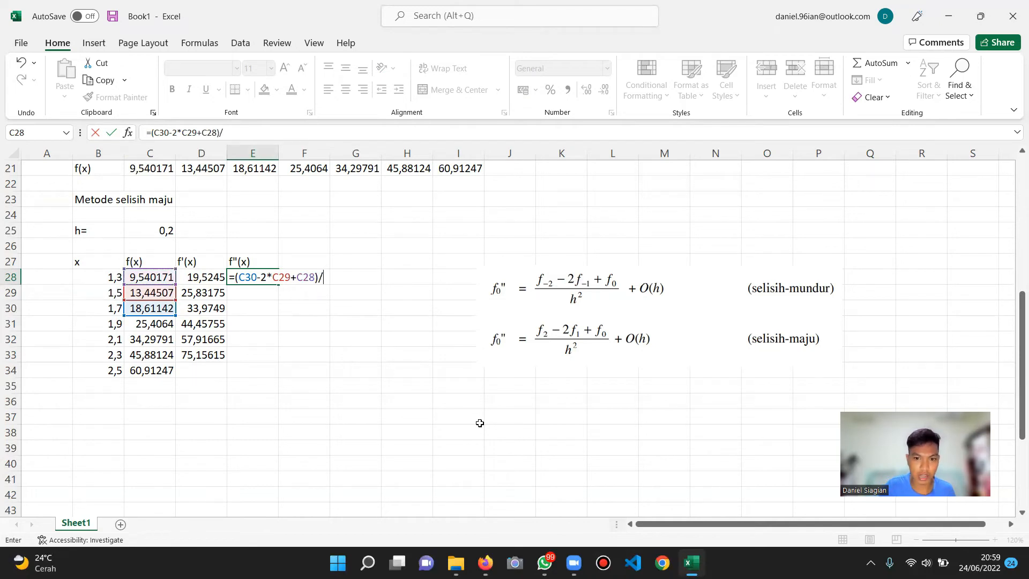
# Complete the E28 formula by dividing the numerator by POWER($C$25;2), with the reference to h absolute
pyautogui.write('/')
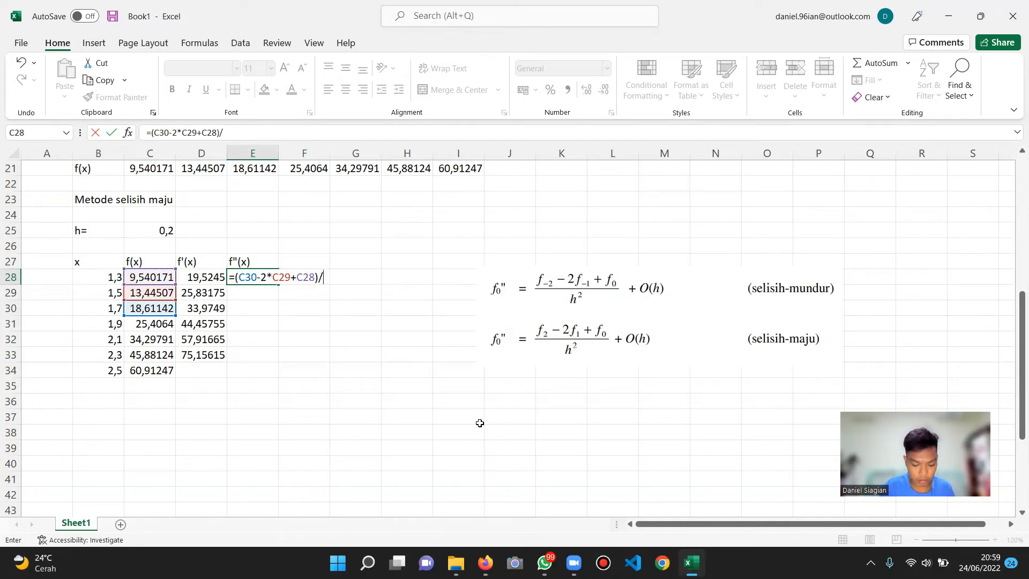
pyautogui.write('power+')
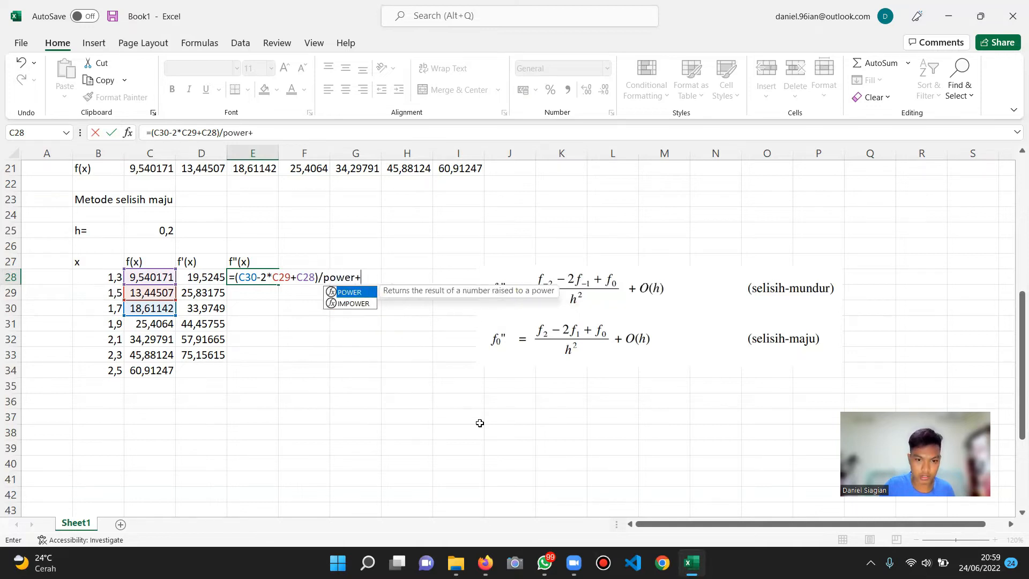
pyautogui.press('BackSpace')
pyautogui.write('(')
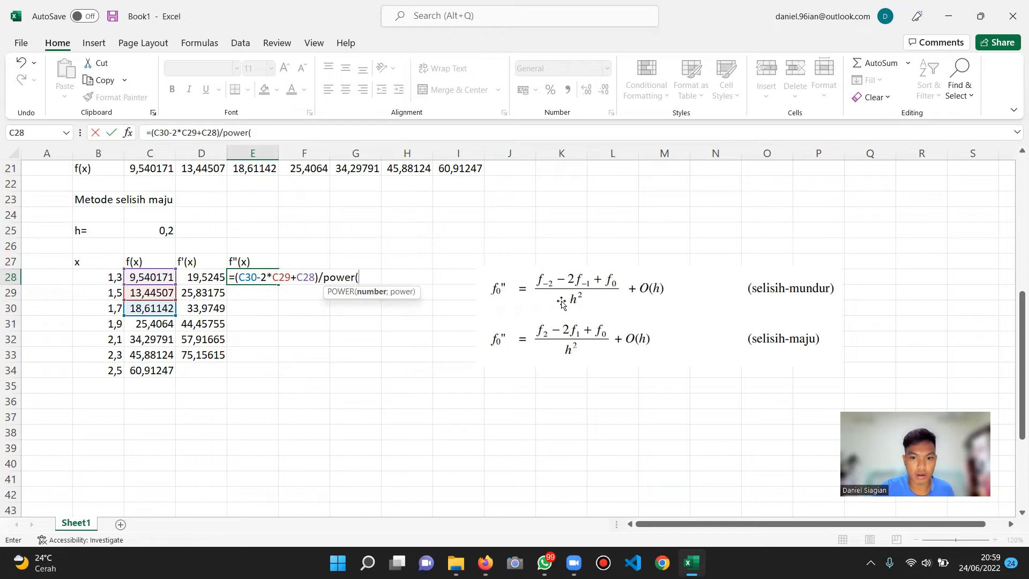
pyautogui.click(154, 229)
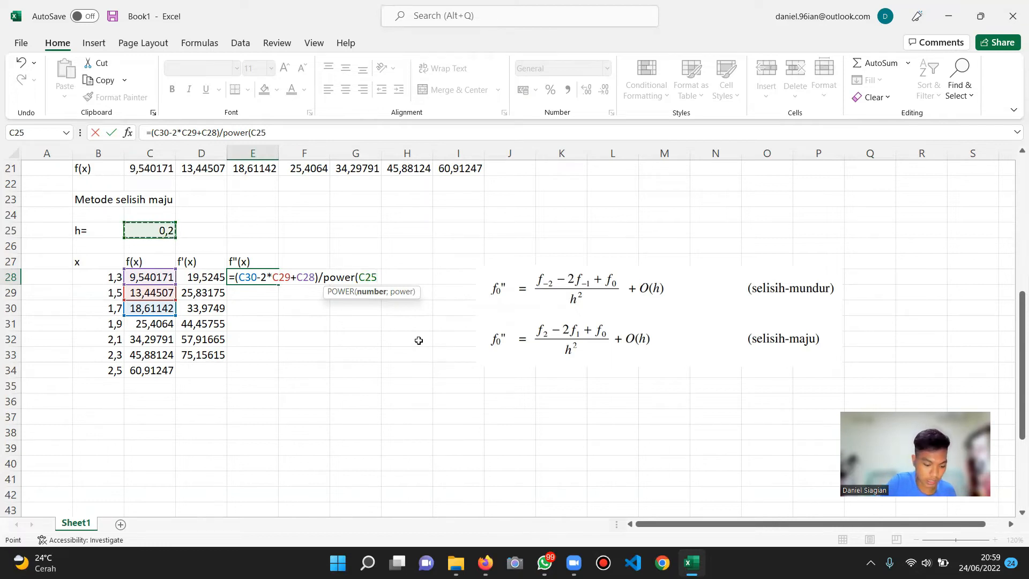
pyautogui.press('F4')
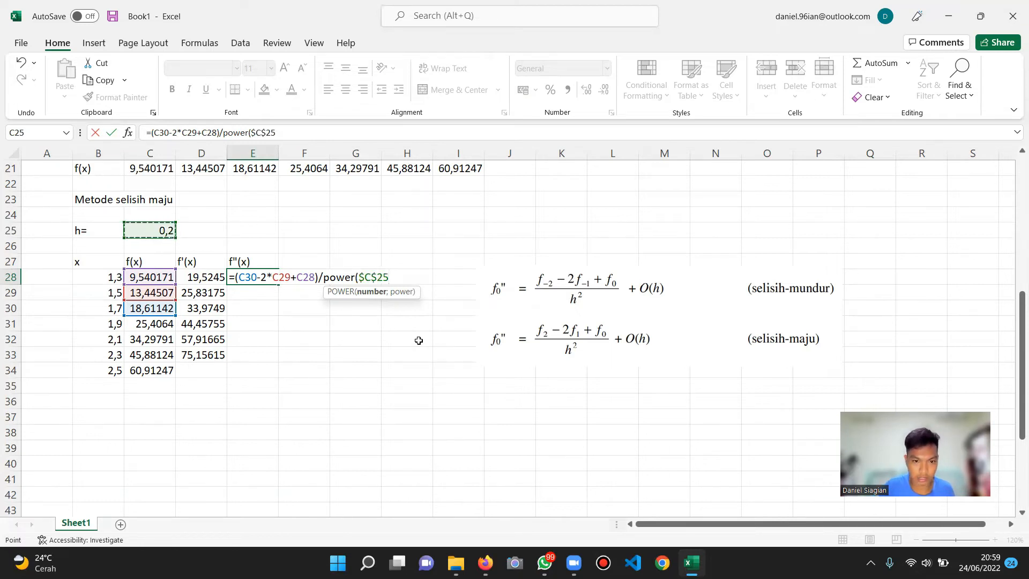
pyautogui.write(';')
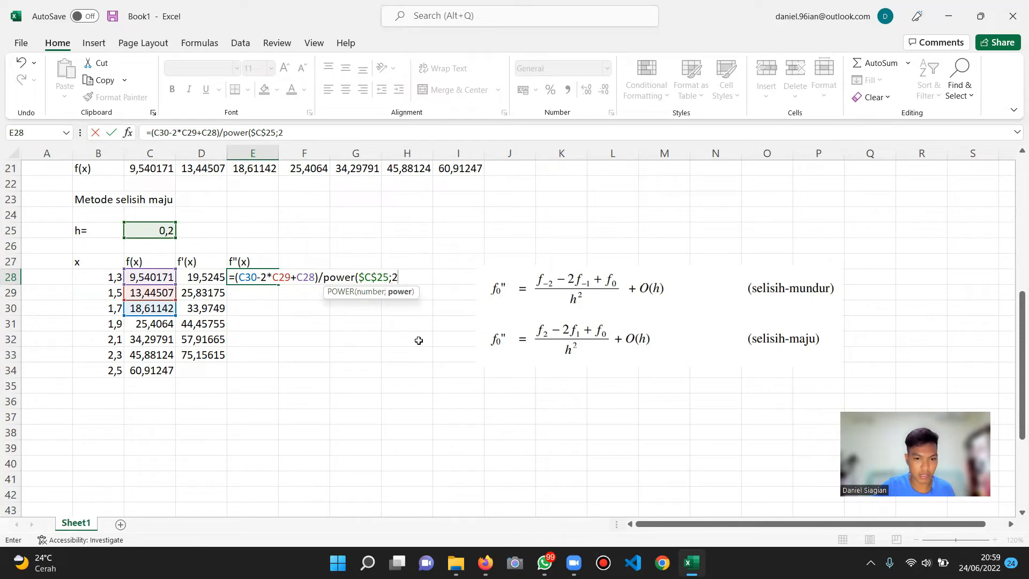
pyautogui.write('2)')
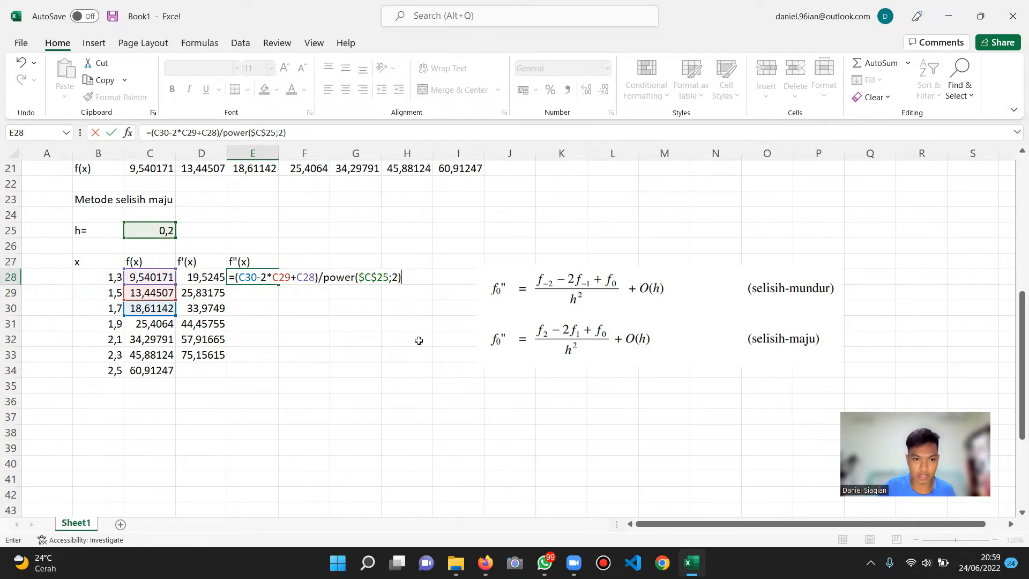
pyautogui.press('Return')
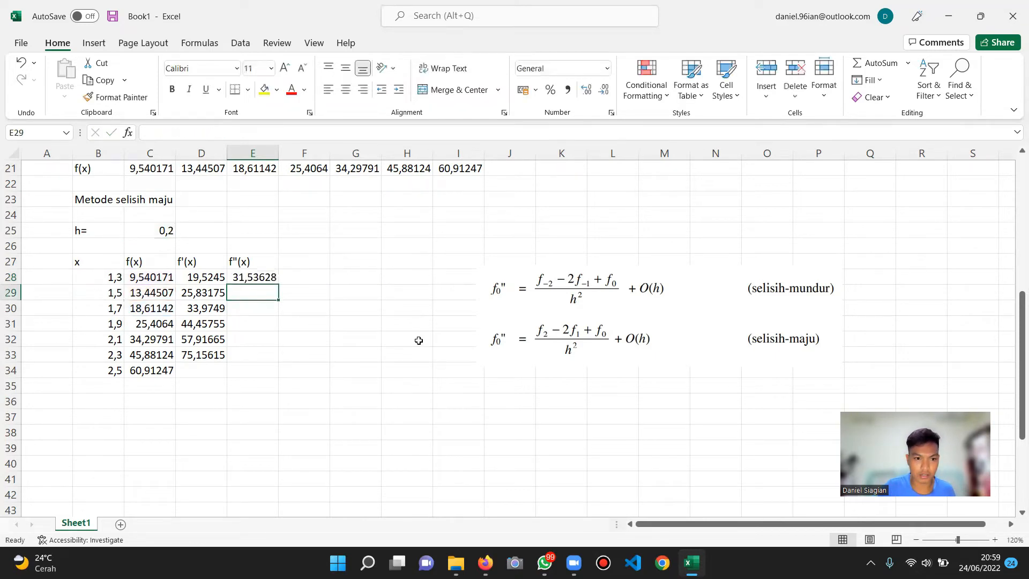
# Fill the f''(x) formula from E28 down through E33
pyautogui.click(262, 280)
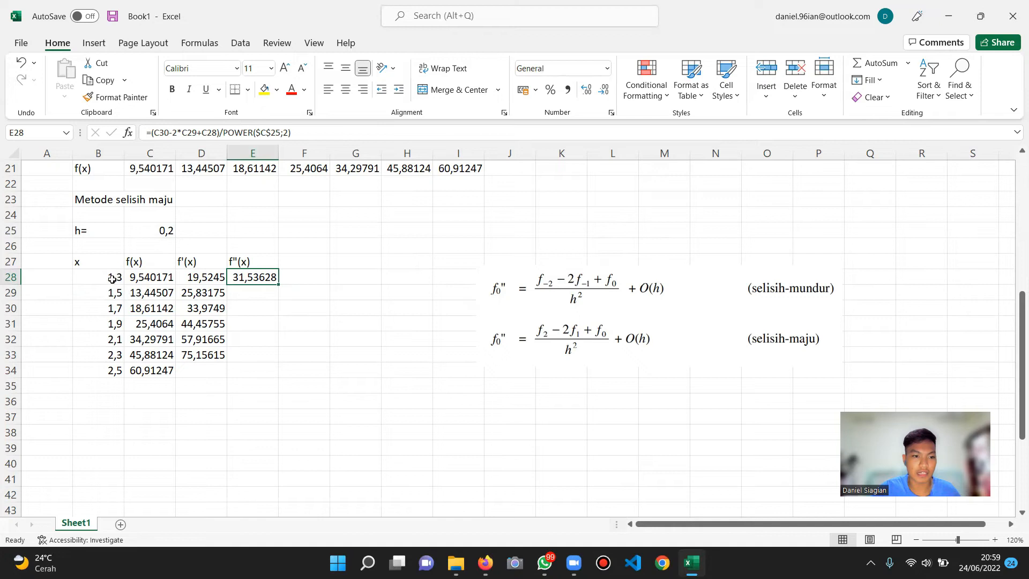
pyautogui.click(142, 276)
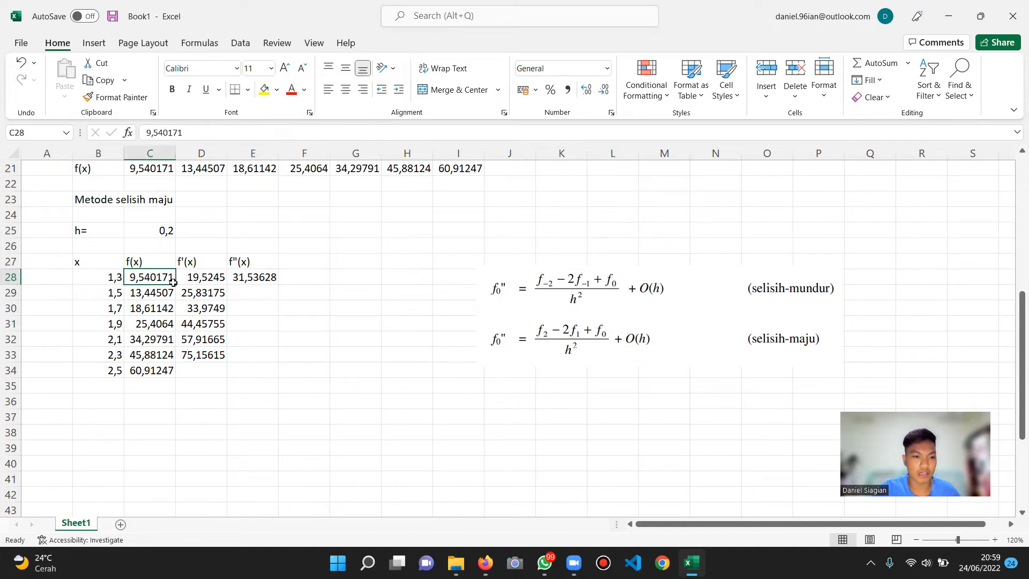
pyautogui.click(252, 278)
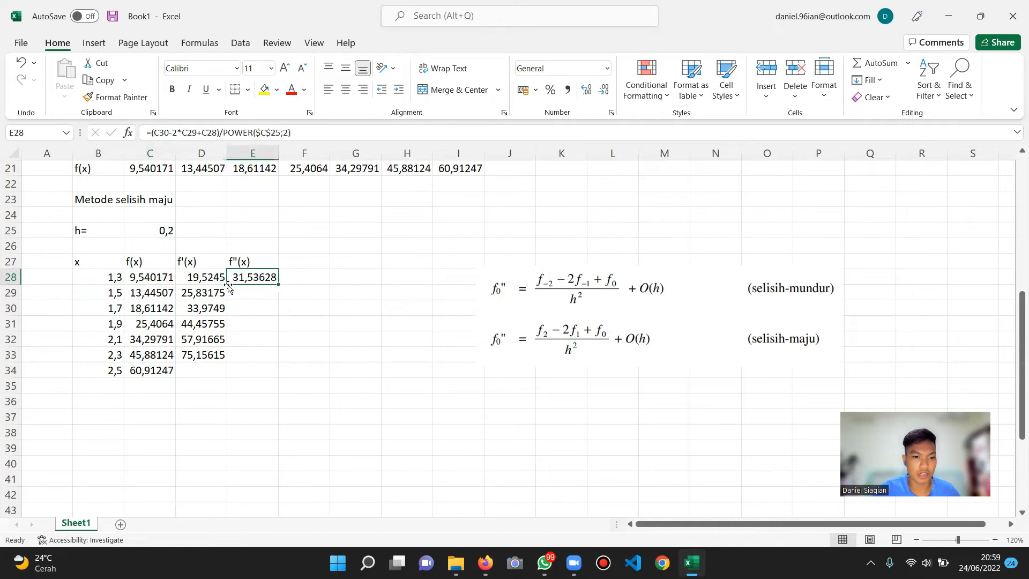
pyautogui.moveTo(279, 287); pyautogui.dragTo(261, 358)
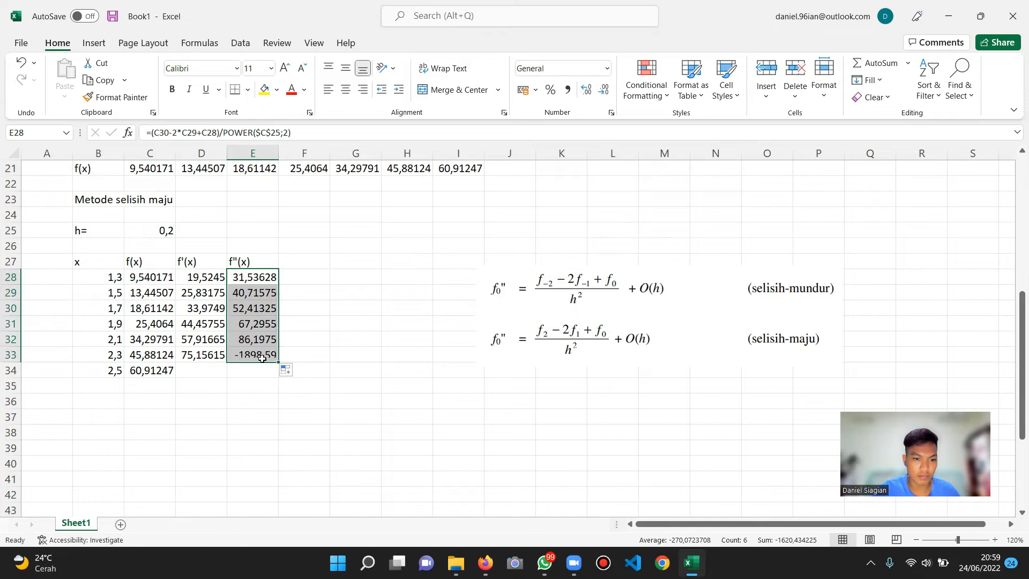
pyautogui.click(409, 392)
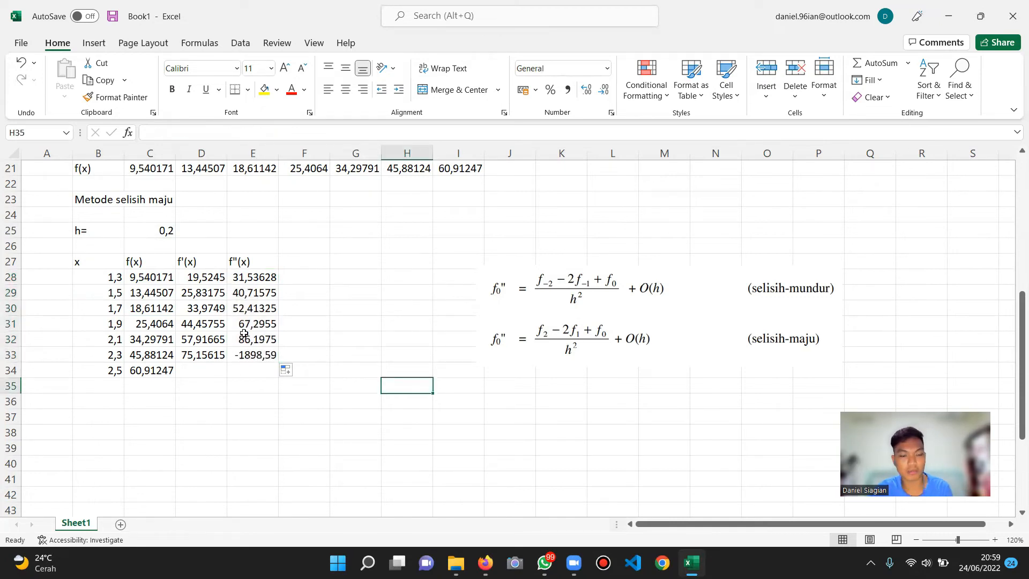
# Check the cells used by the f''(x) formula in E33, the row for x = 2,3, and clear that formula
pyautogui.click(245, 355)
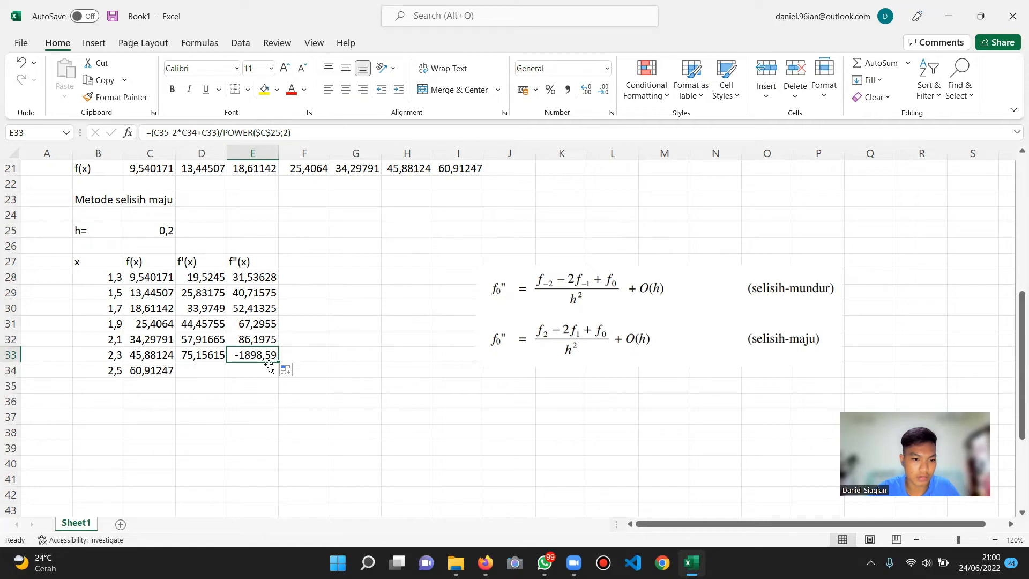
pyautogui.click(151, 358)
pyautogui.click(151, 370)
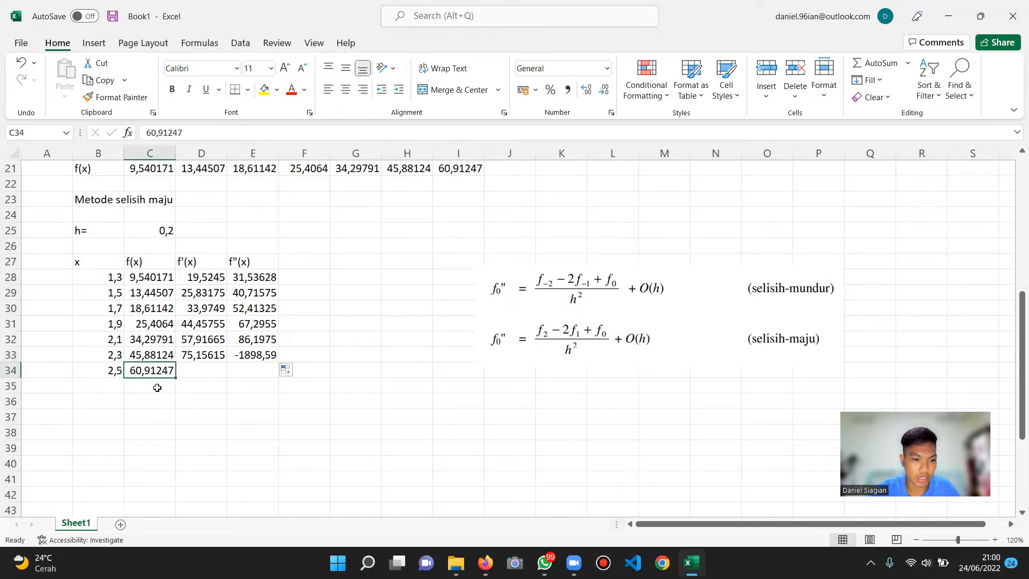
pyautogui.moveTo(117, 386); pyautogui.dragTo(258, 384)
pyautogui.click(260, 358)
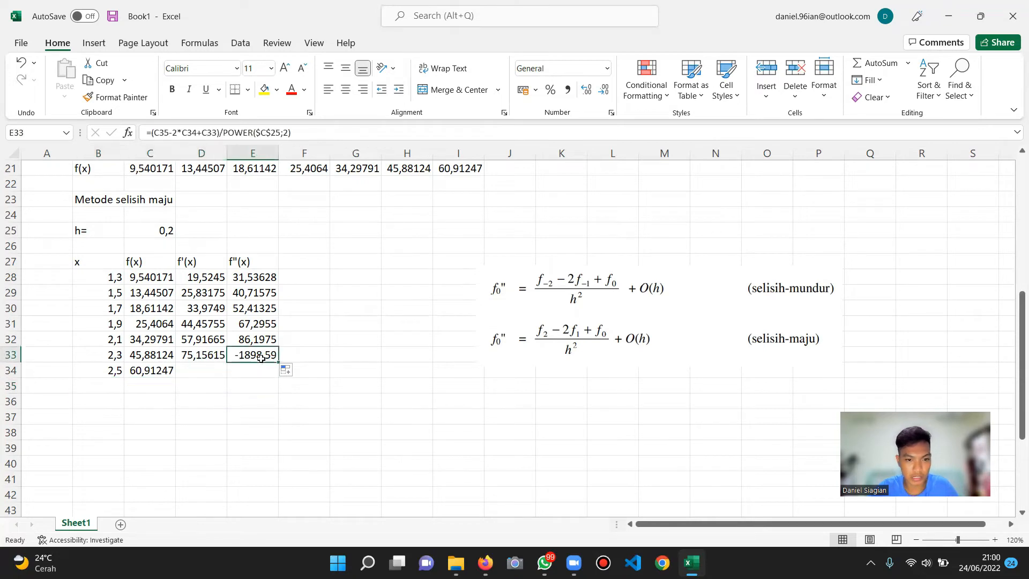
pyautogui.doubleClick(261, 358)
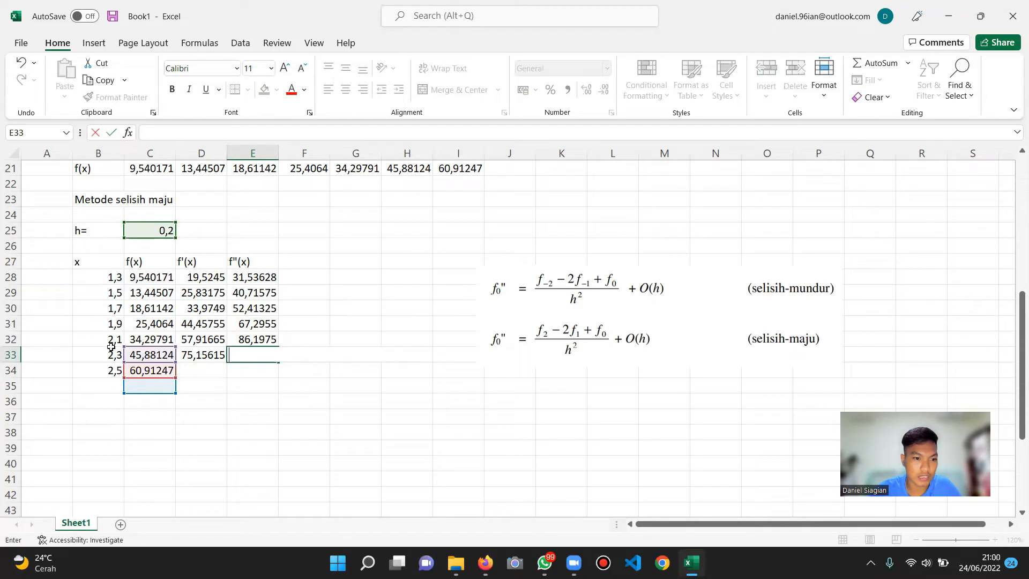
pyautogui.moveTo(110, 343); pyautogui.dragTo(257, 340)
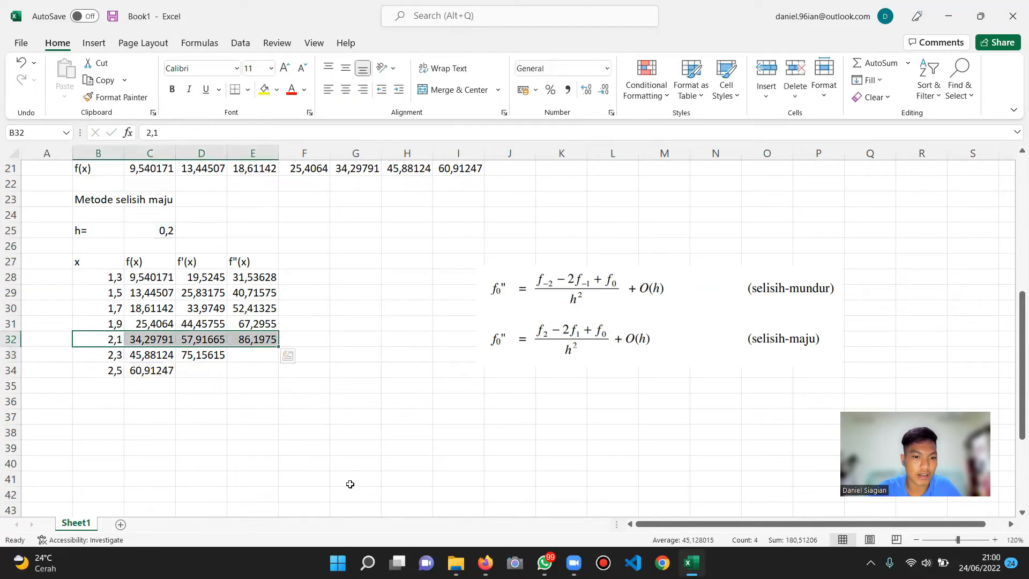
# Move the picture with the second-derivative formulas back under the heading Turunan Kedua
pyautogui.click(244, 412)
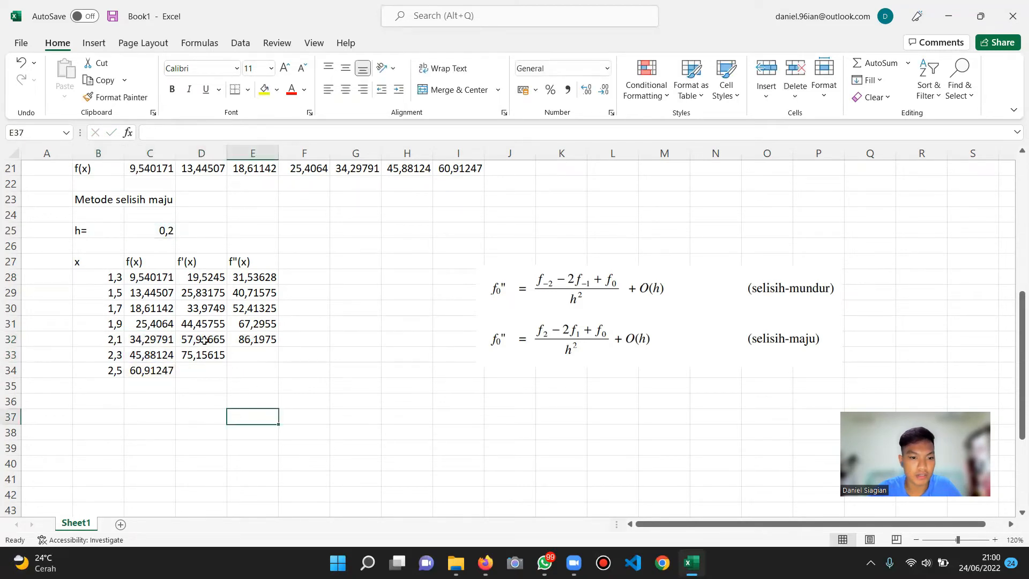
pyautogui.moveTo(106, 342); pyautogui.dragTo(246, 338)
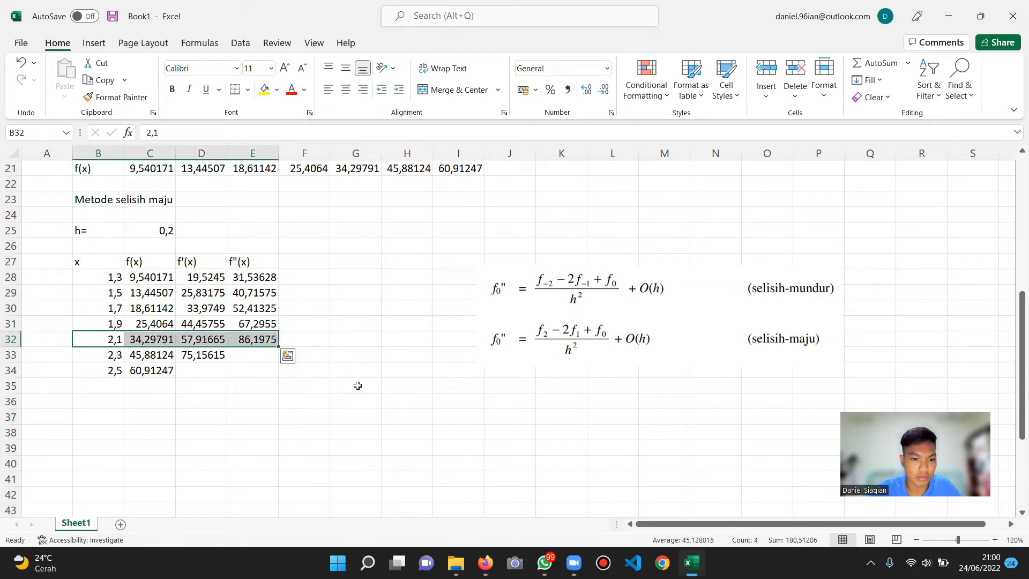
pyautogui.scroll(3, 555, 469)
pyautogui.moveTo(567, 477); pyautogui.dragTo(626, 240)
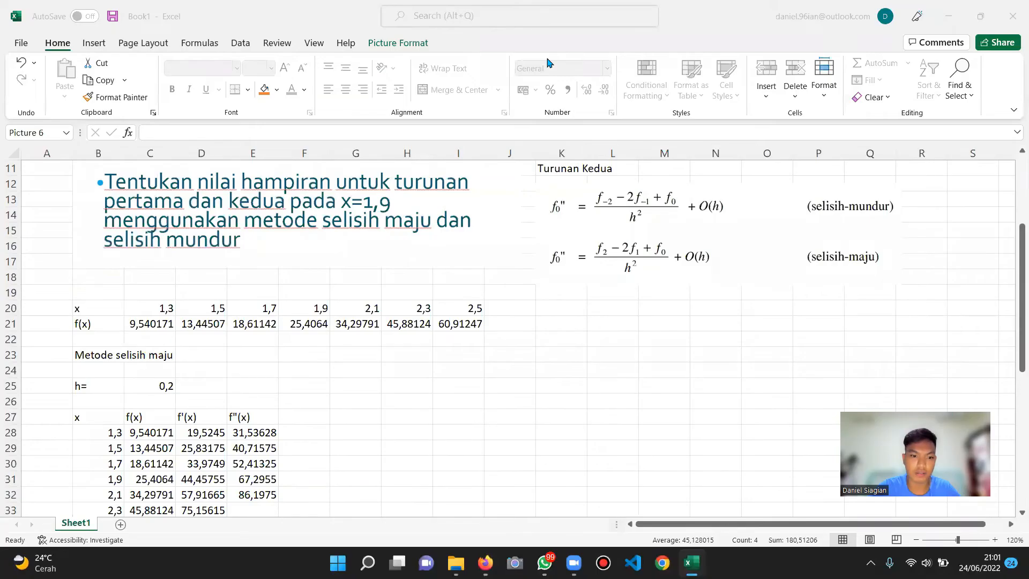
# Review the forward-difference f'(x) and f''(x) columns against the problem statement and its requested x value
pyautogui.scroll(-3, 343, 359)
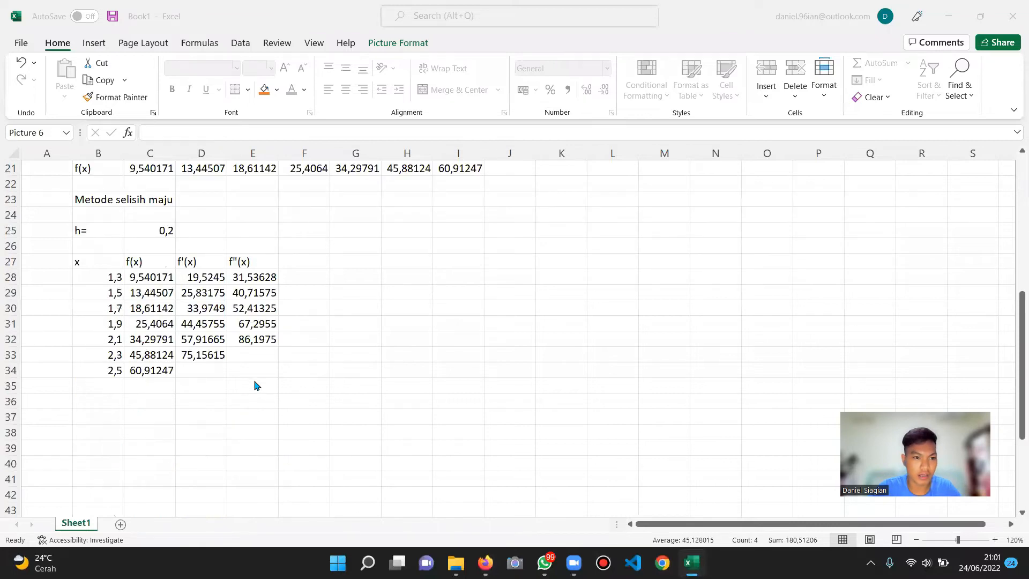
pyautogui.scroll(3, 249, 384)
pyautogui.scroll(-3, 247, 386)
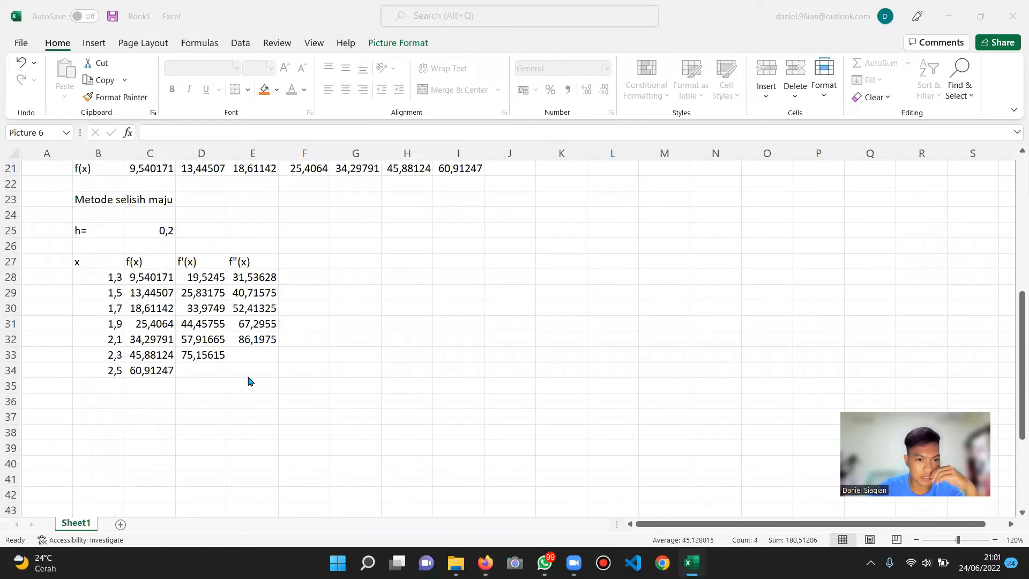
pyautogui.scroll(3, 249, 383)
pyautogui.scroll(-3, 257, 391)
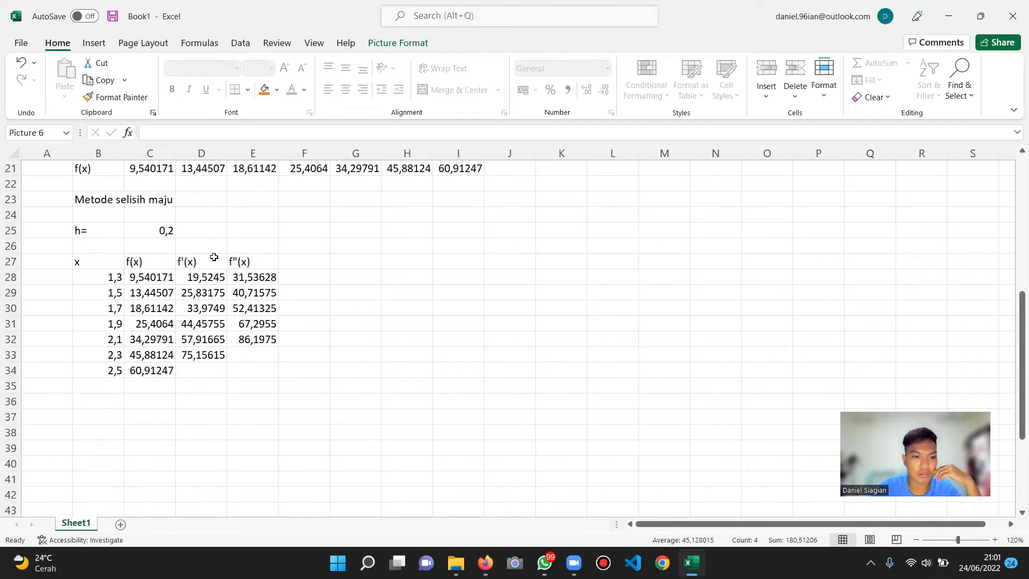
pyautogui.moveTo(198, 260); pyautogui.dragTo(239, 369)
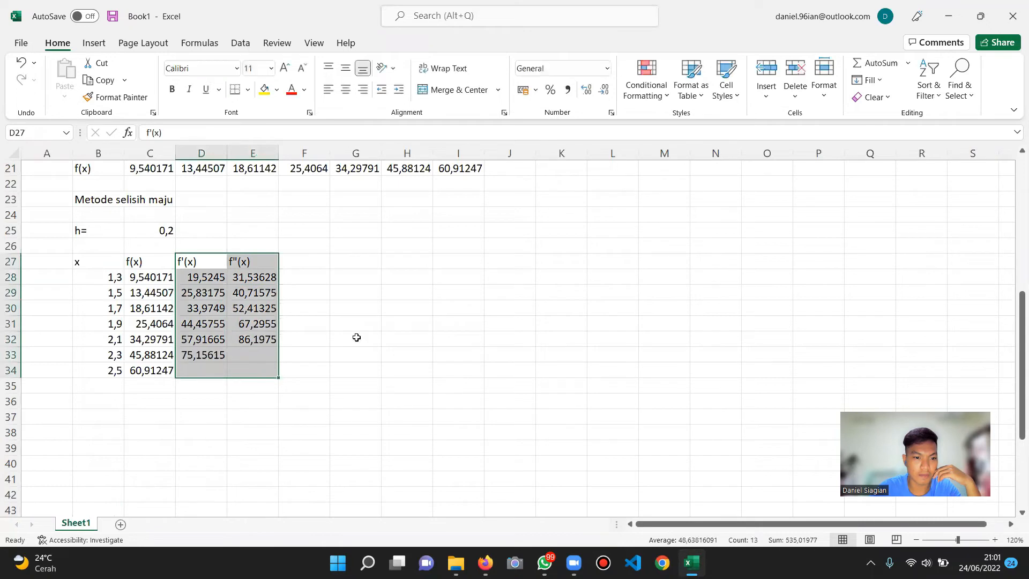
pyautogui.click(545, 305)
pyautogui.scroll(7, 220, 322)
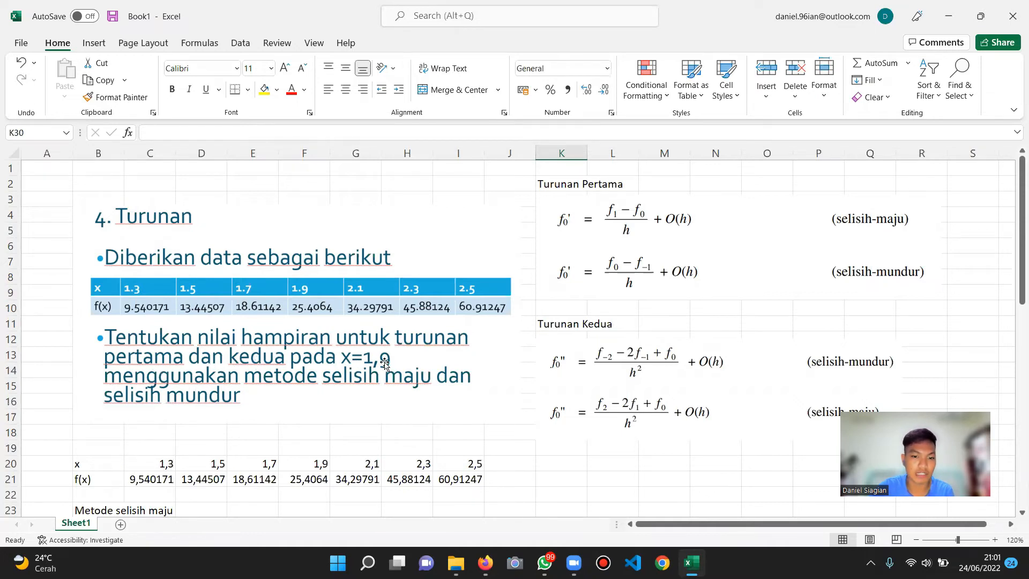
pyautogui.scroll(-3, 389, 346)
pyautogui.scroll(-4, 278, 368)
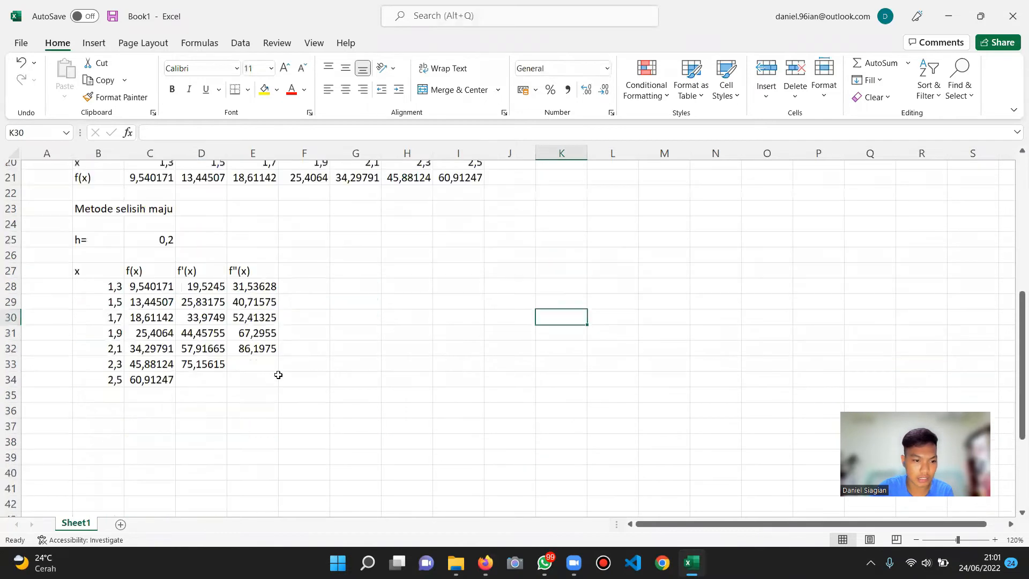
# Highlight the forward-difference row for x = 1,9, cells B31:E31, with a yellow fill
pyautogui.click(113, 327)
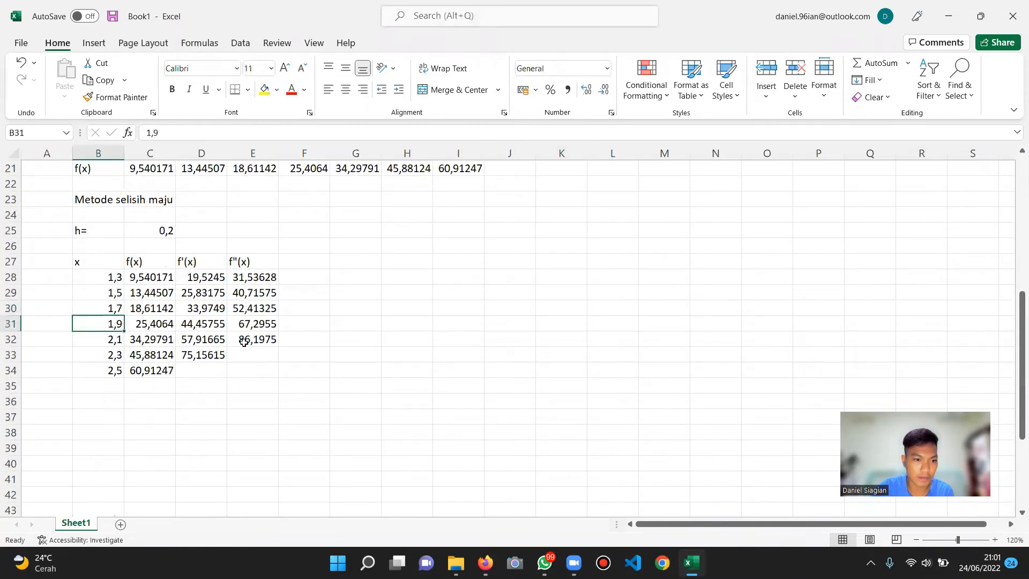
pyautogui.scroll(3, 129, 368)
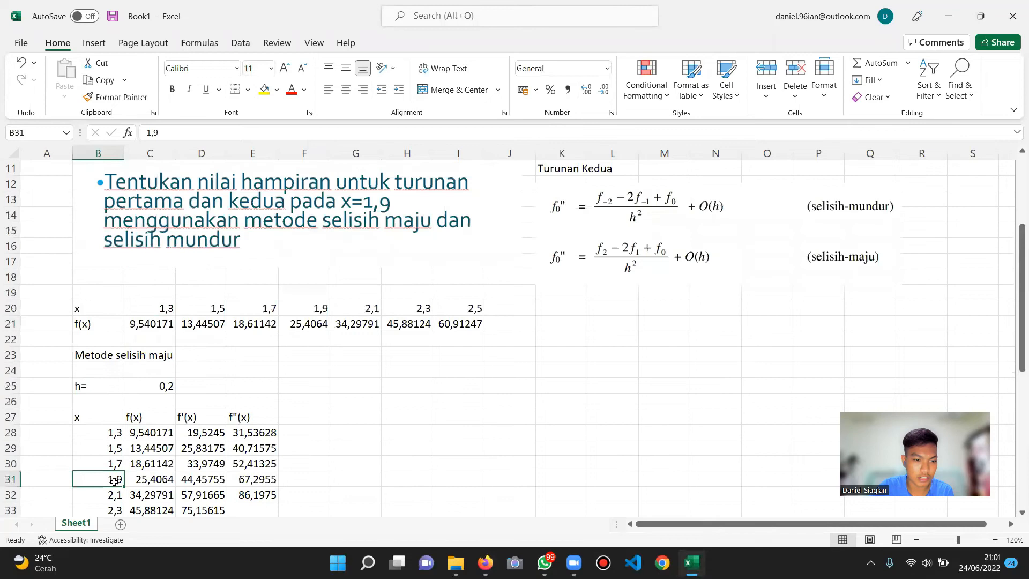
pyautogui.moveTo(123, 481); pyautogui.dragTo(252, 479)
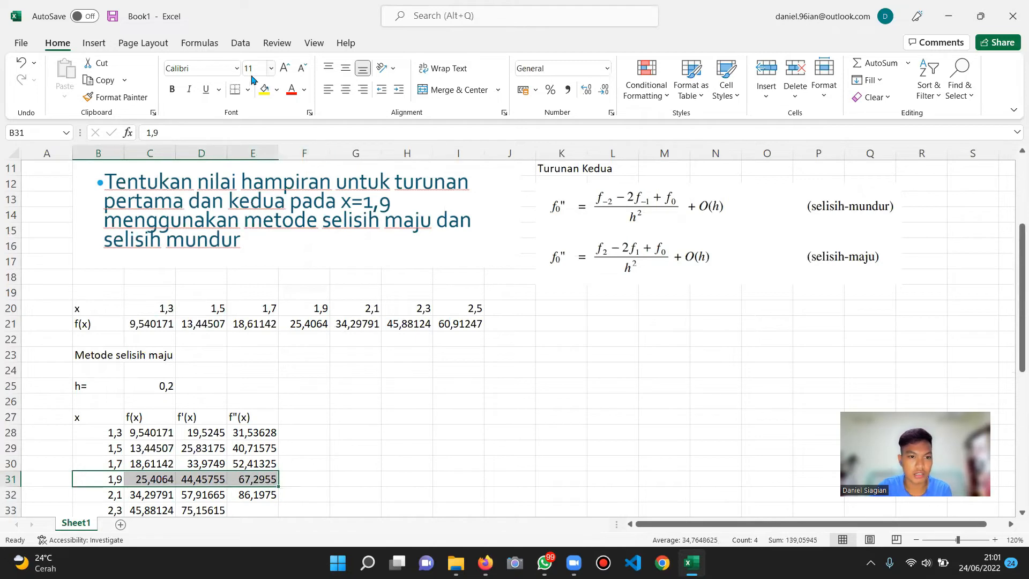
pyautogui.click(276, 90)
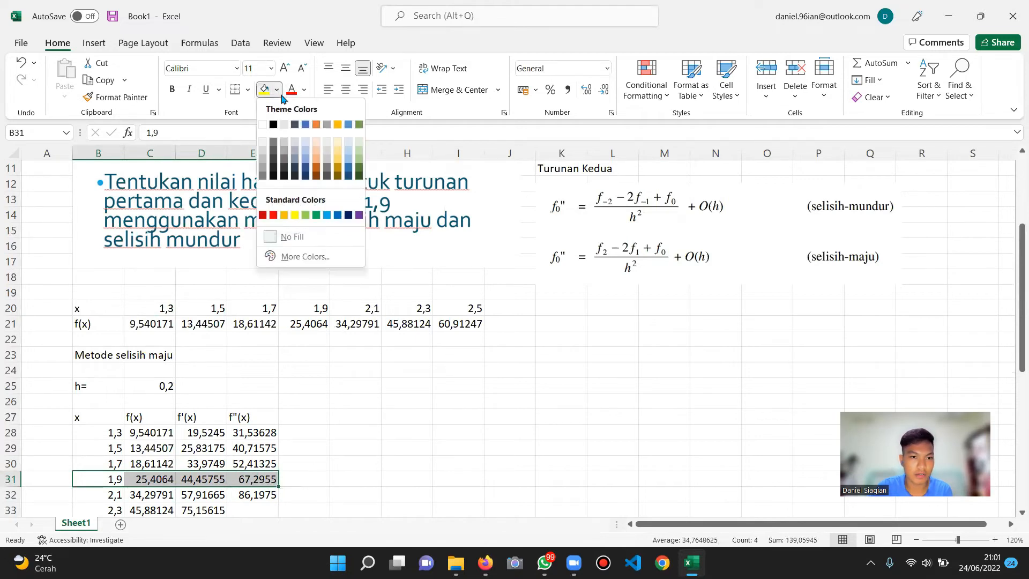
pyautogui.click(295, 214)
pyautogui.click(426, 480)
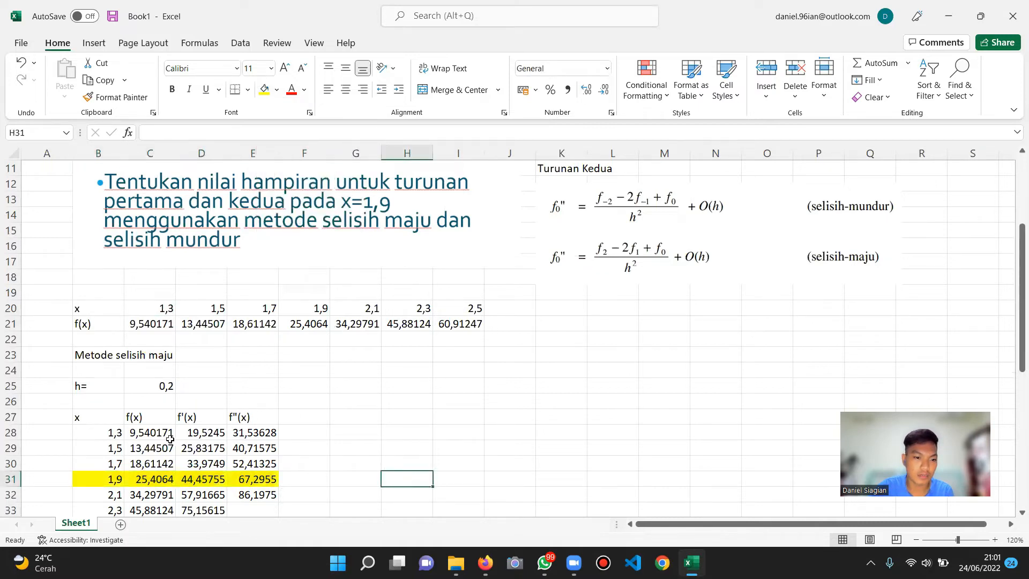
pyautogui.scroll(-3, 163, 437)
pyautogui.scroll(3, 156, 429)
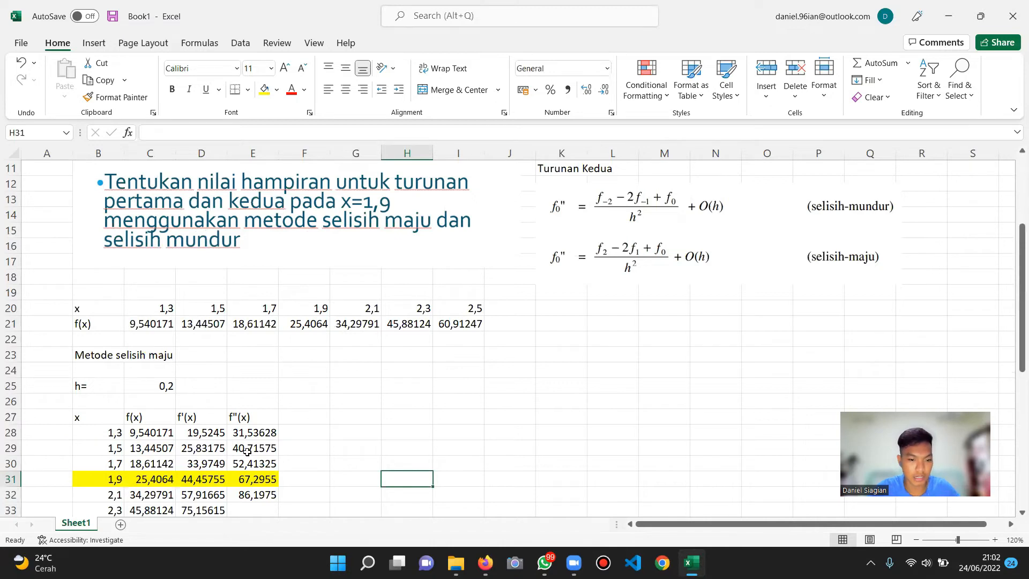
pyautogui.scroll(-3, 244, 454)
pyautogui.moveTo(115, 324); pyautogui.dragTo(246, 325)
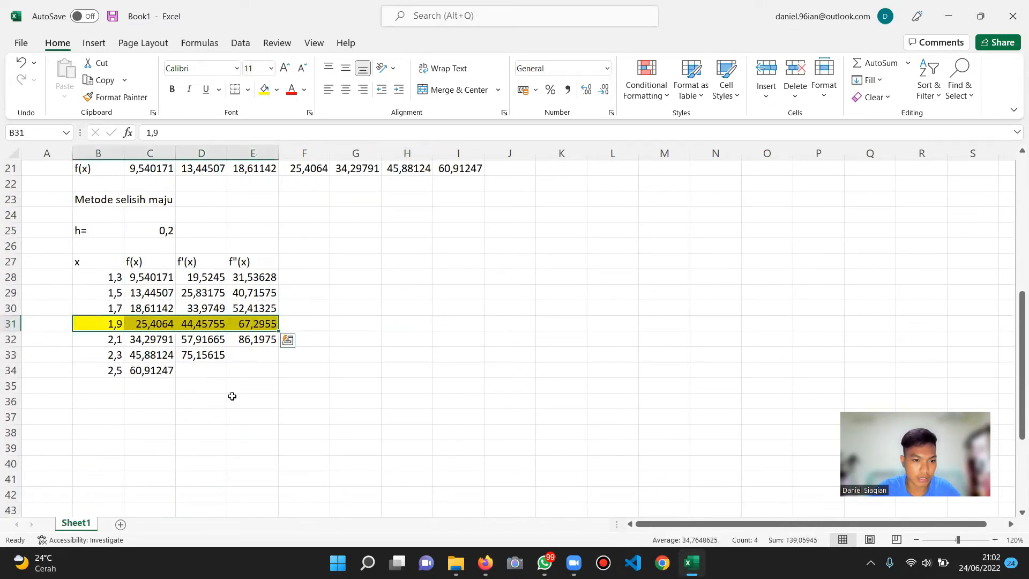
pyautogui.click(231, 375)
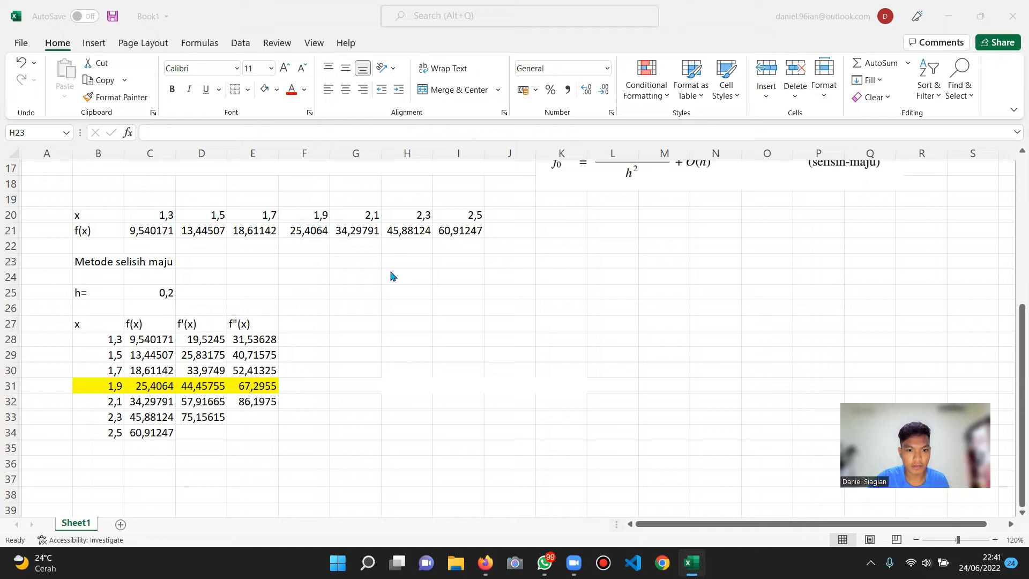
# Enter the heading "Metode selisih mundur" in H23 for the backward-difference section
pyautogui.click(374, 267)
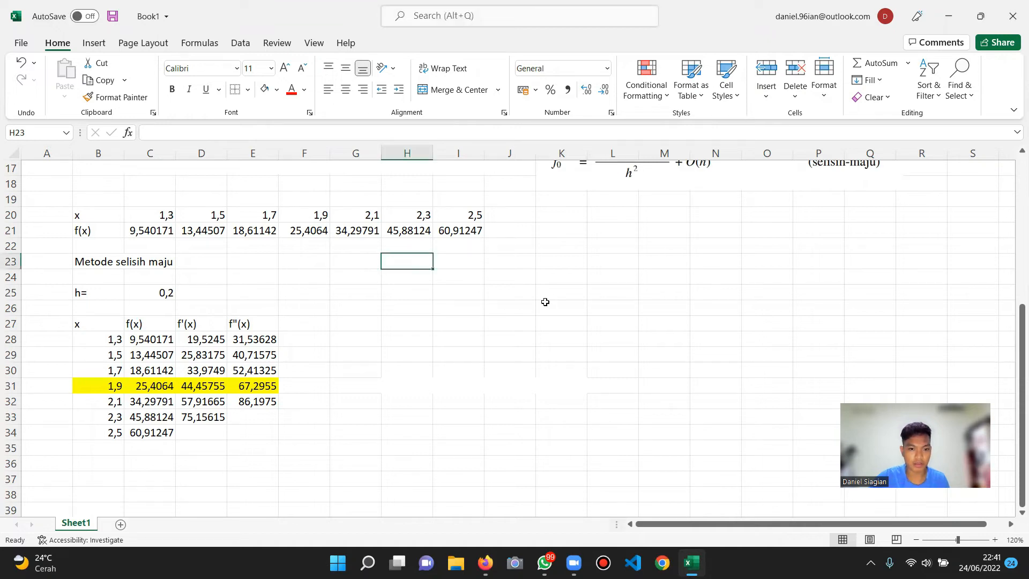
pyautogui.write('Metode')
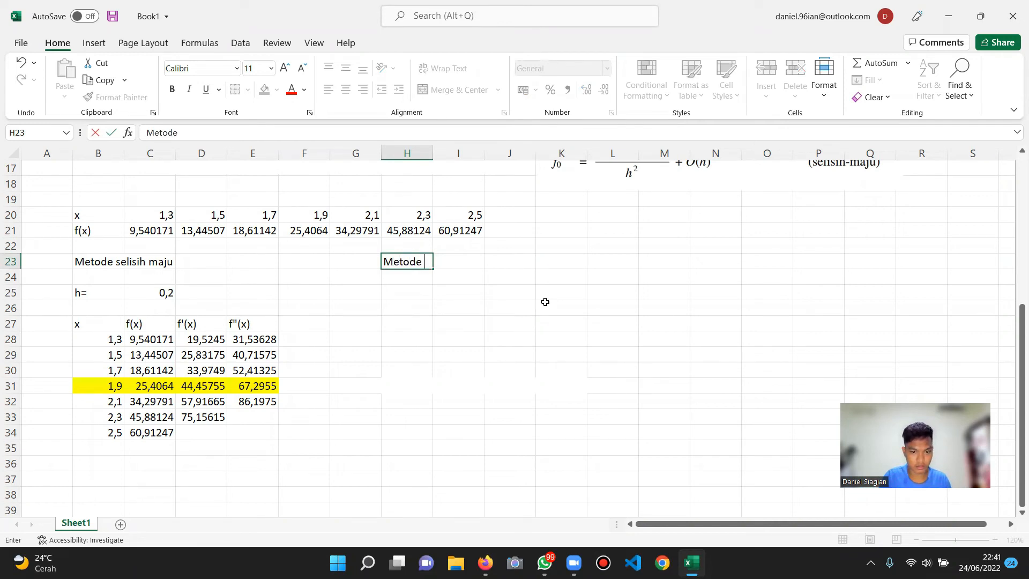
pyautogui.write(' selisih')
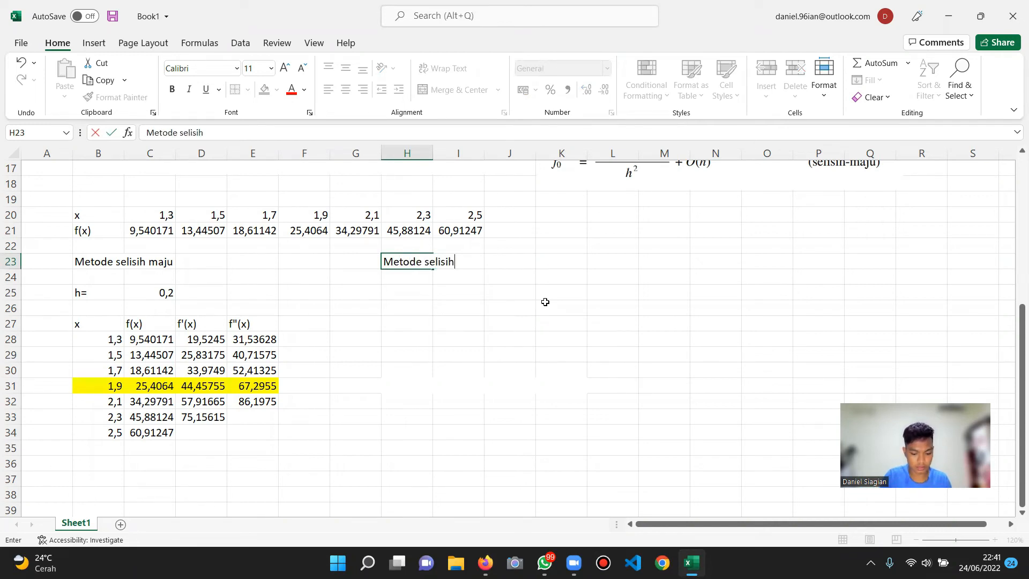
pyautogui.write(' mundur')
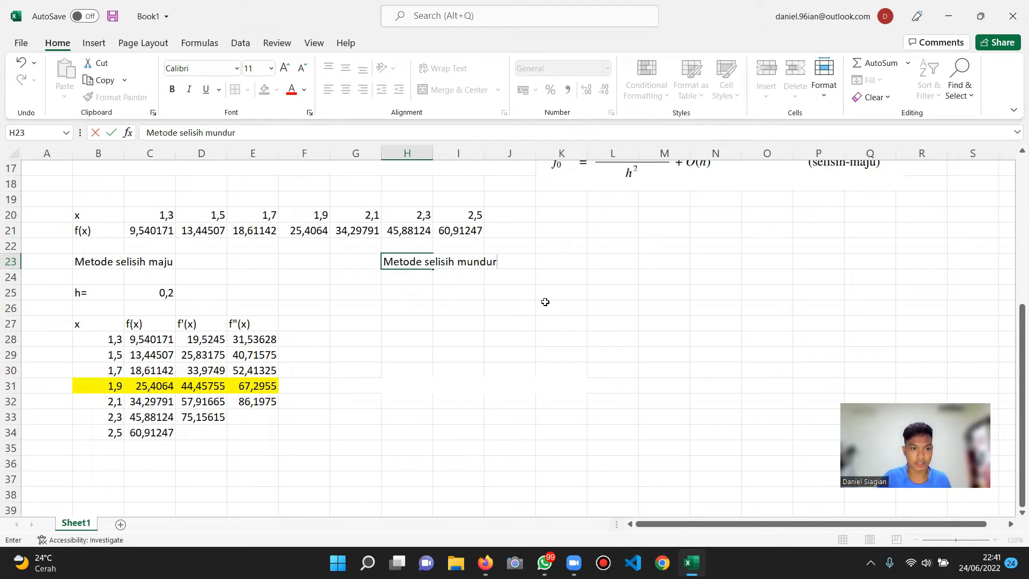
pyautogui.press('Return')
pyautogui.press('Return')
pyautogui.press('Return')
pyautogui.press('Return')
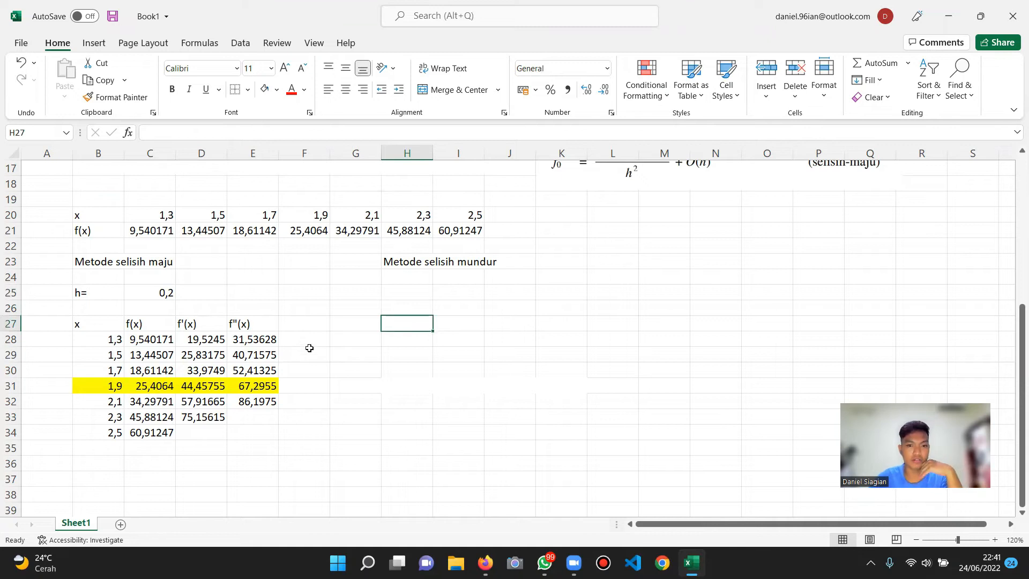
# Copy the x and f(x) columns, B27:C34, to the backward-difference section starting at H27
pyautogui.moveTo(102, 325); pyautogui.dragTo(168, 433)
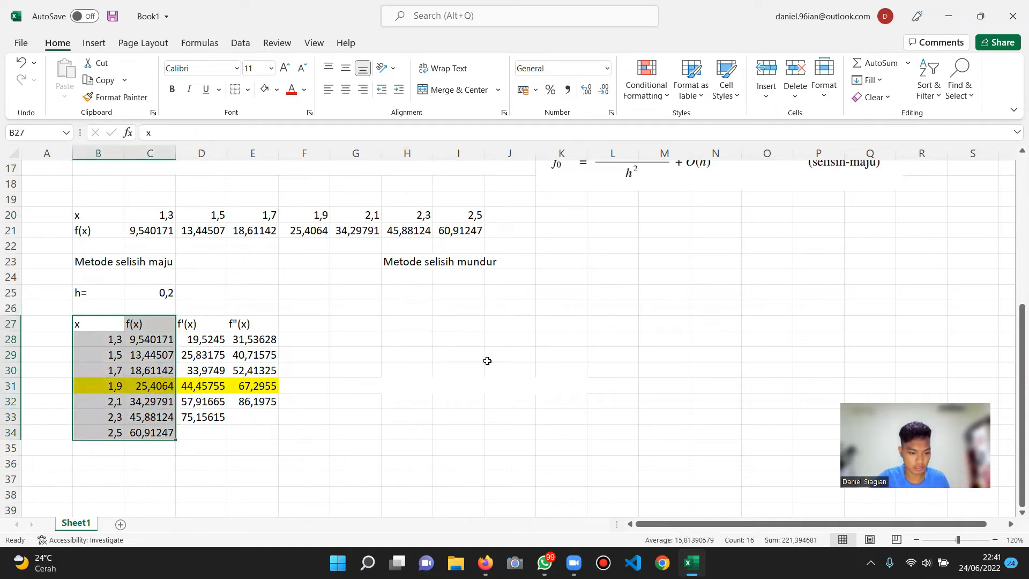
pyautogui.hotkey('ctrl', 'c')
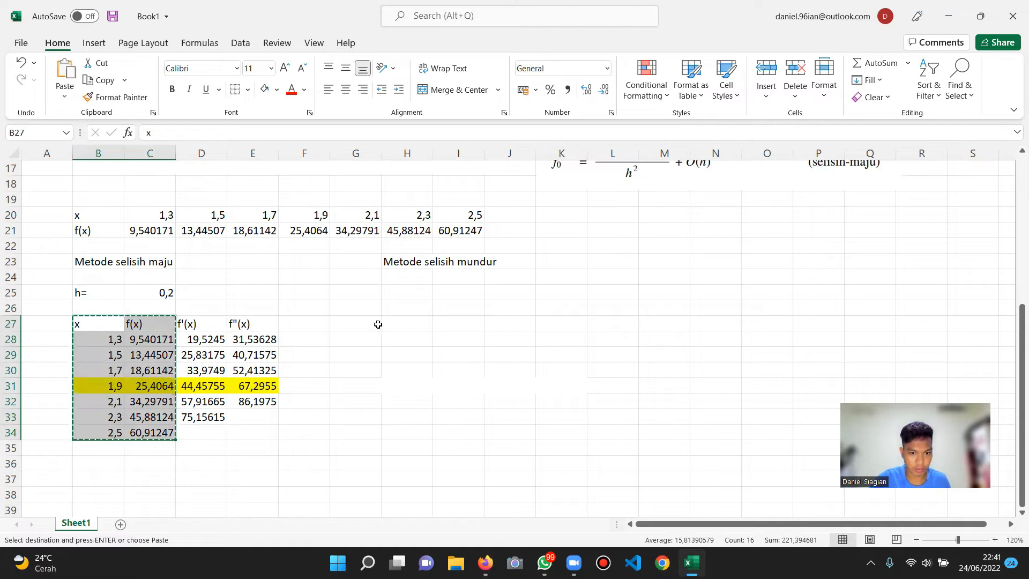
pyautogui.click(406, 324)
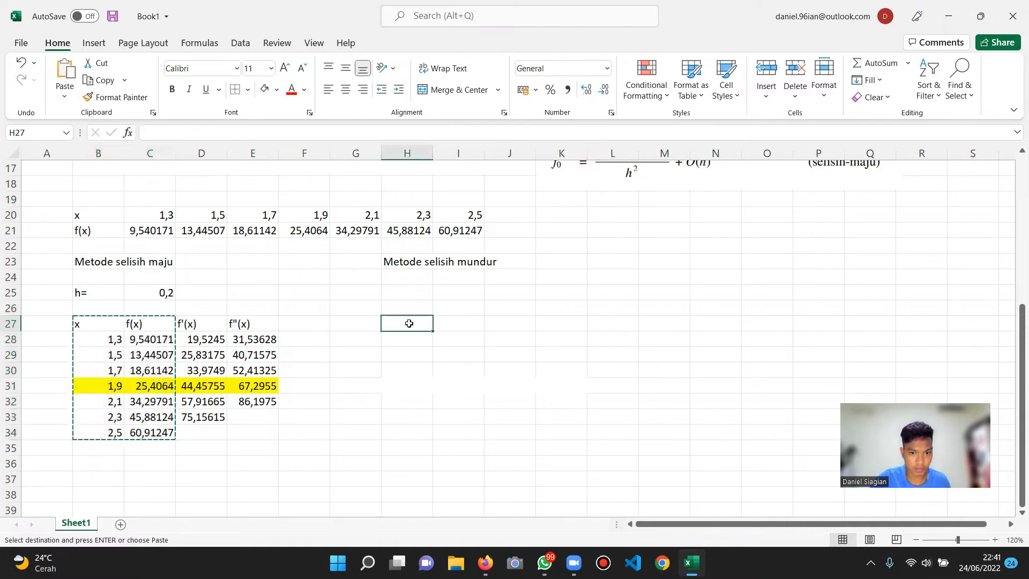
pyautogui.hotkey('ctrl', 'v')
# Replace the yellow fill of the copied x = 1,9 row, cells H31:I31, with white
pyautogui.click(417, 381)
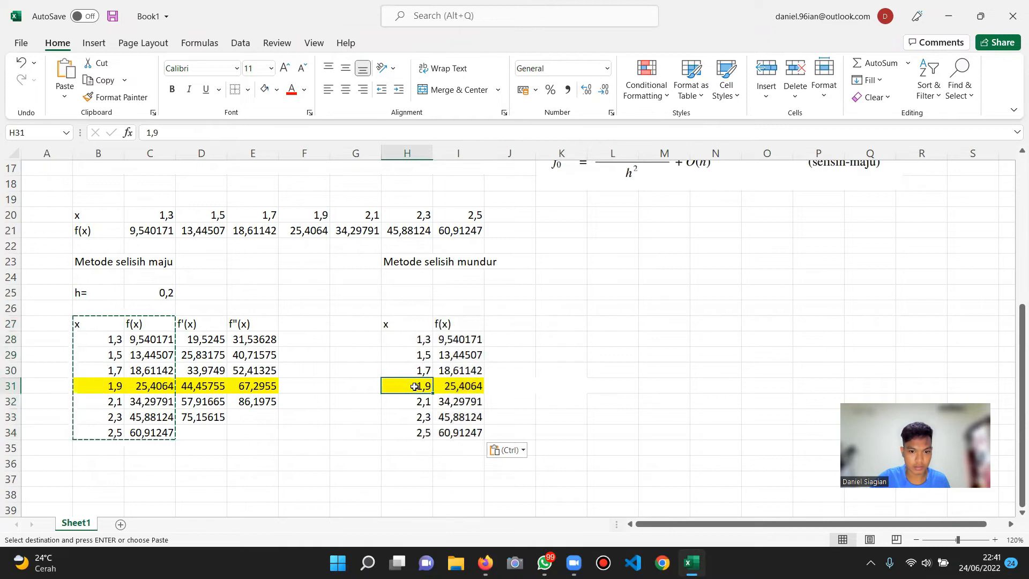
pyautogui.moveTo(414, 385); pyautogui.dragTo(458, 386)
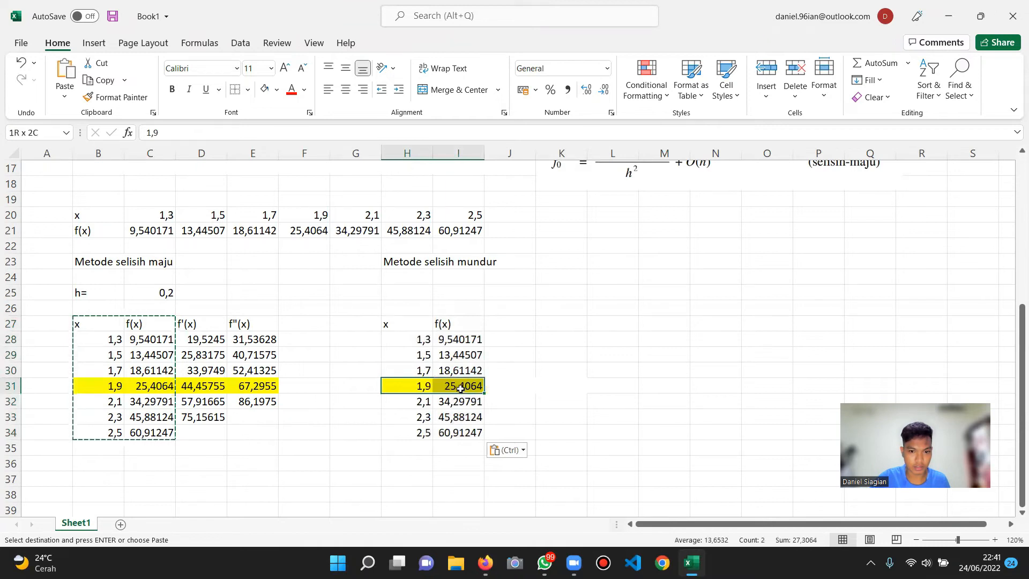
pyautogui.click(277, 93)
pyautogui.click(262, 128)
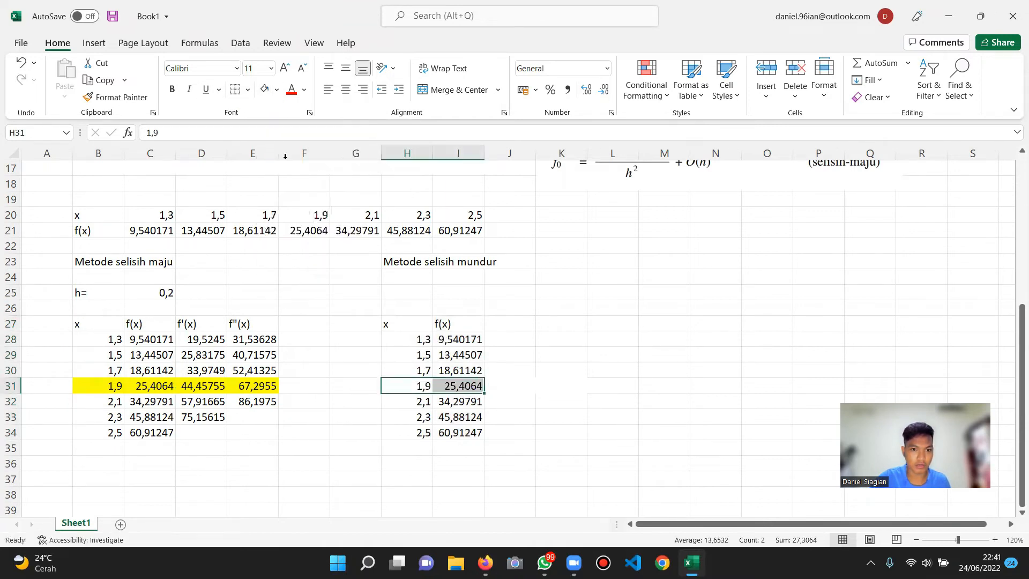
pyautogui.click(555, 325)
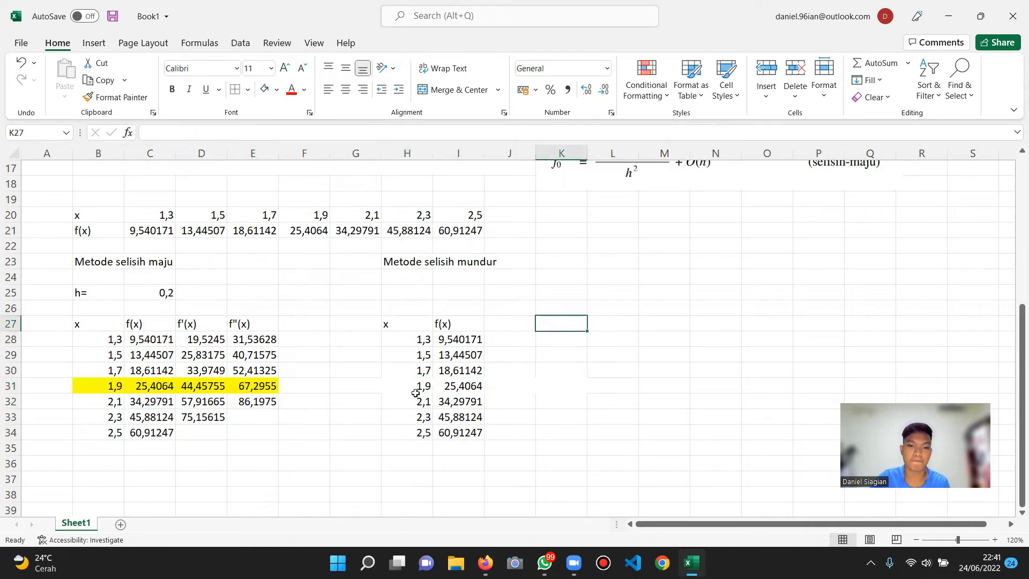
pyautogui.moveTo(404, 324); pyautogui.dragTo(474, 434)
pyautogui.click(597, 425)
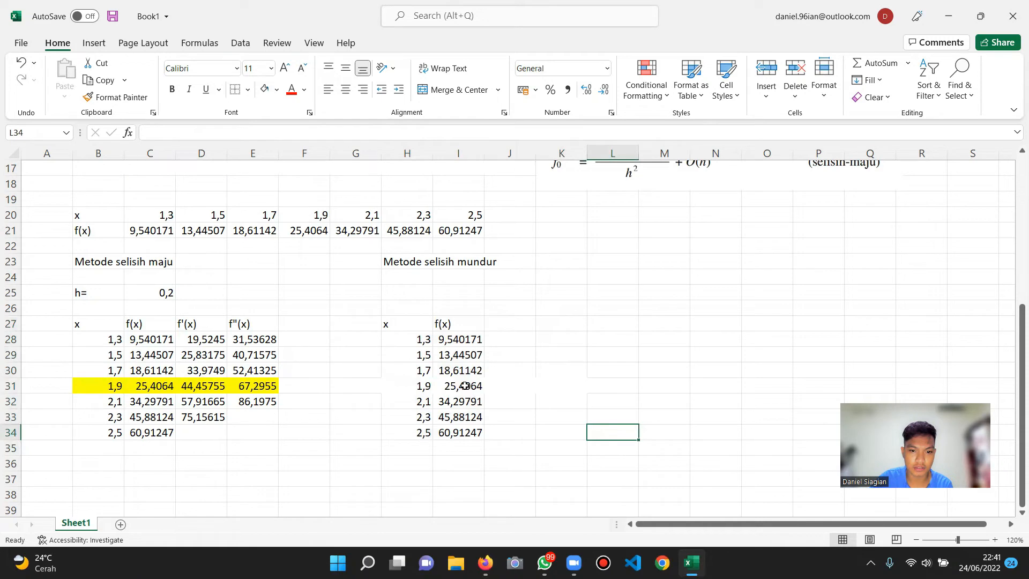
# Add the column headers f'(x) in J27 and f''(x) in K27 to the backward-difference table
pyautogui.click(497, 325)
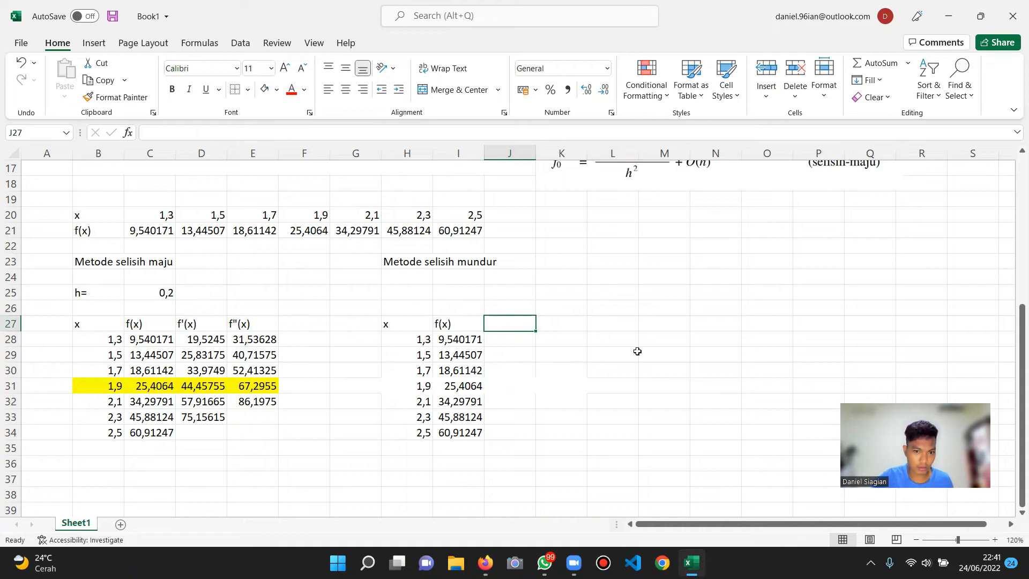
pyautogui.write("f'(x")
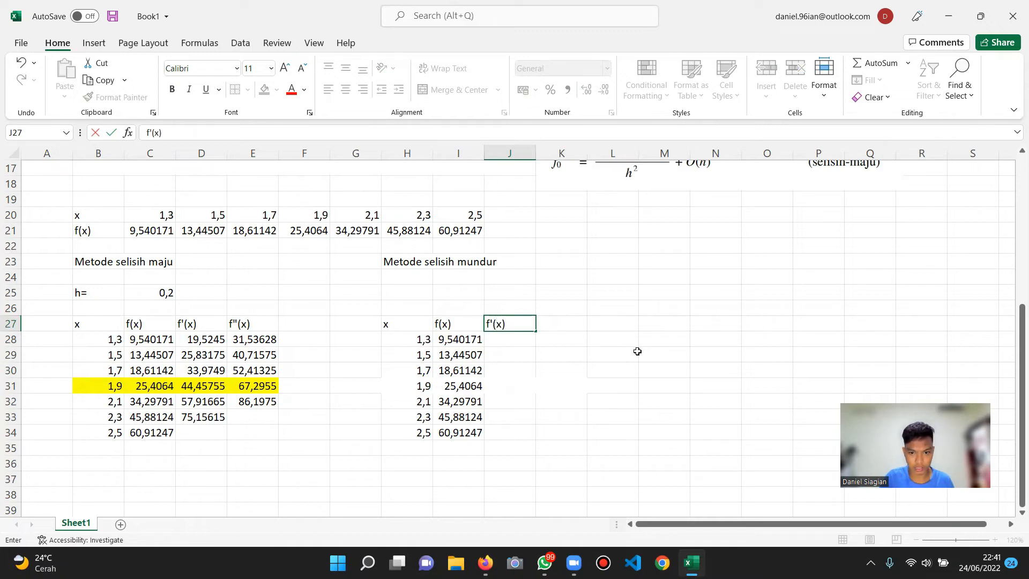
pyautogui.press('Tab')
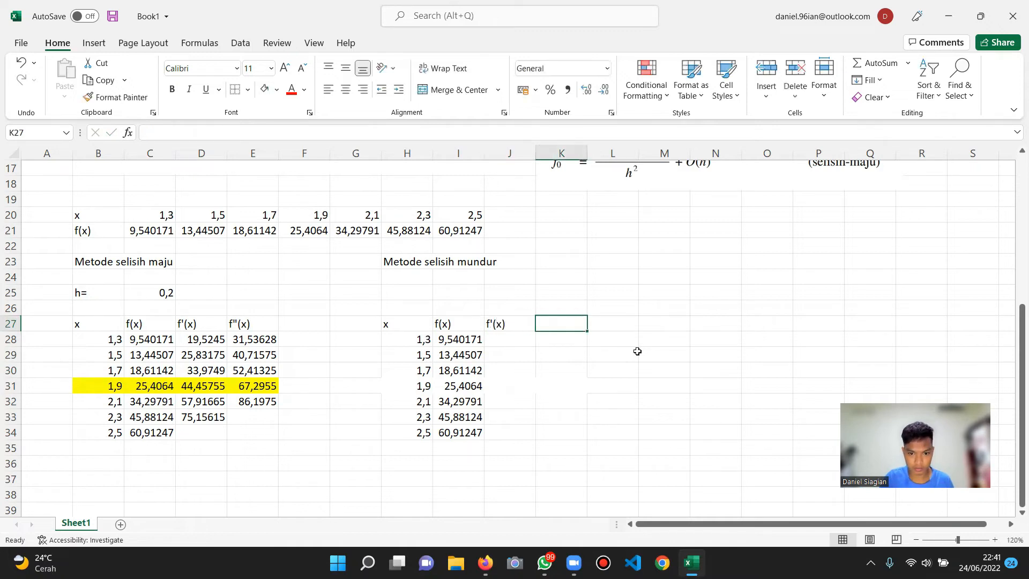
pyautogui.write("f''")
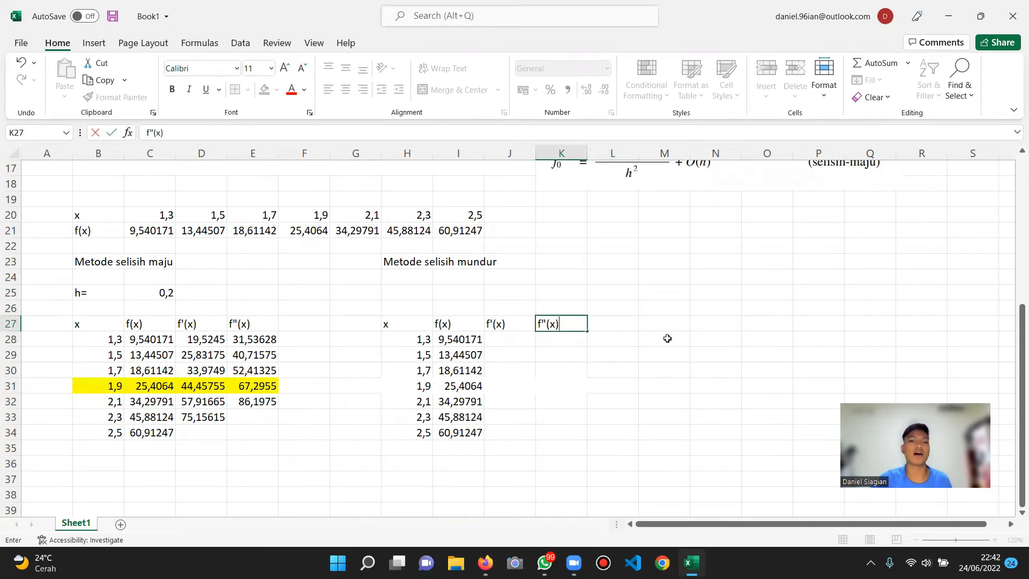
pyautogui.write('(x)')
pyautogui.click(668, 337)
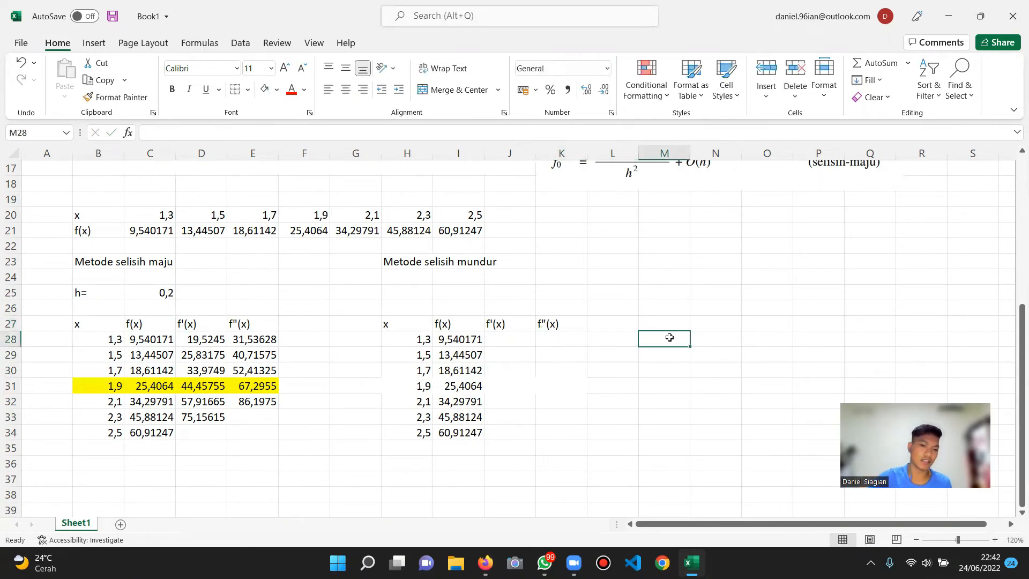
# Compare the forward-difference table with the derivative columns of the backward-difference table, including the last row, D34:E34, and the first rows, J28:K29
pyautogui.moveTo(500, 350); pyautogui.dragTo(558, 427)
pyautogui.click(767, 289)
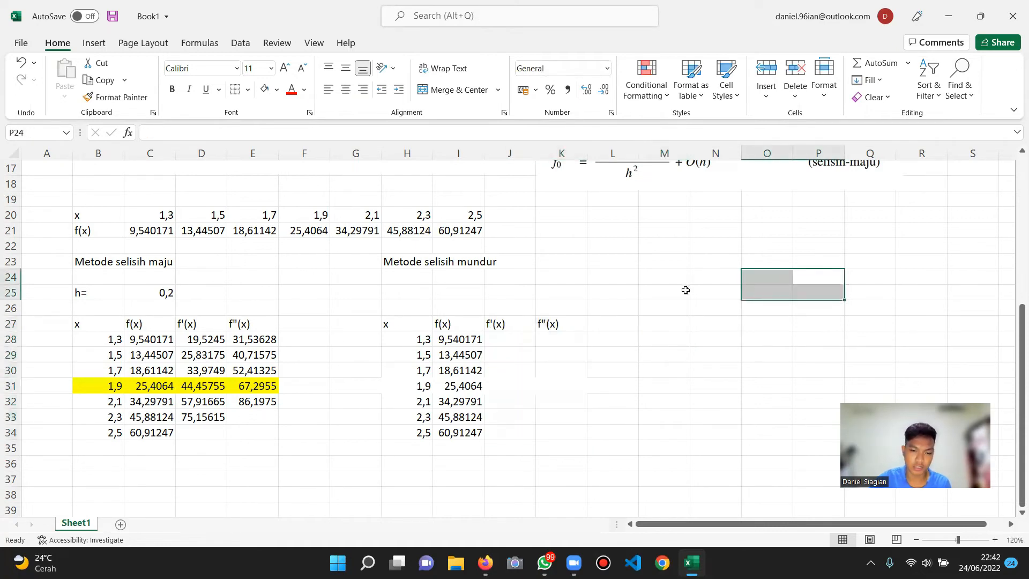
pyautogui.click(408, 308)
pyautogui.click(410, 321)
pyautogui.moveTo(432, 341); pyautogui.dragTo(473, 434)
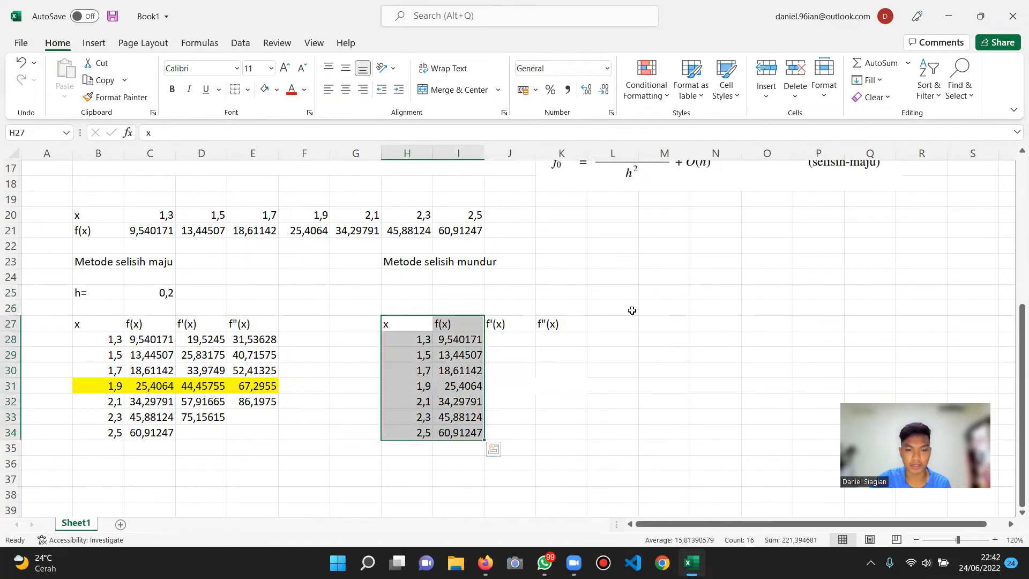
pyautogui.click(670, 305)
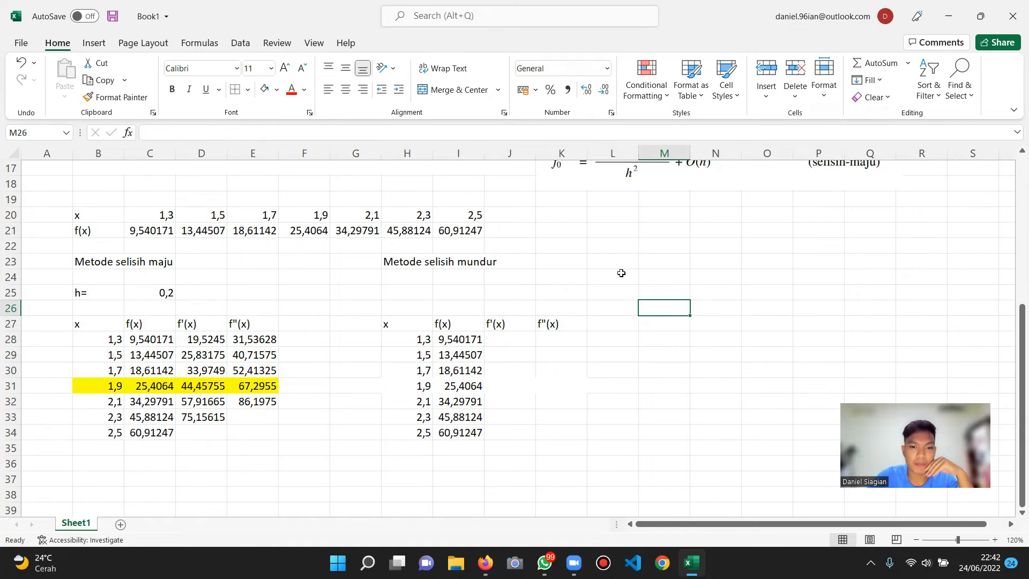
pyautogui.click(397, 263)
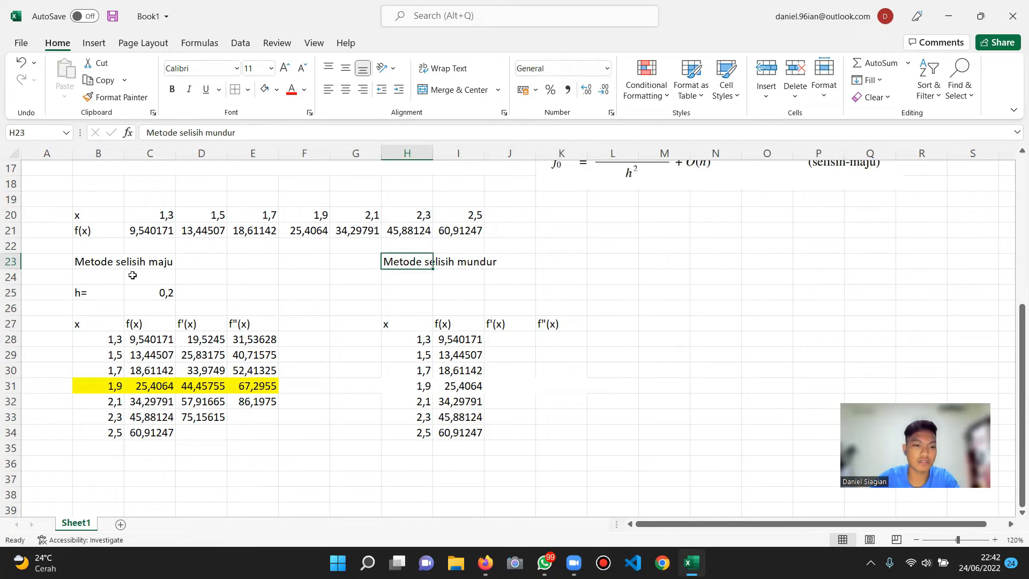
pyautogui.click(155, 262)
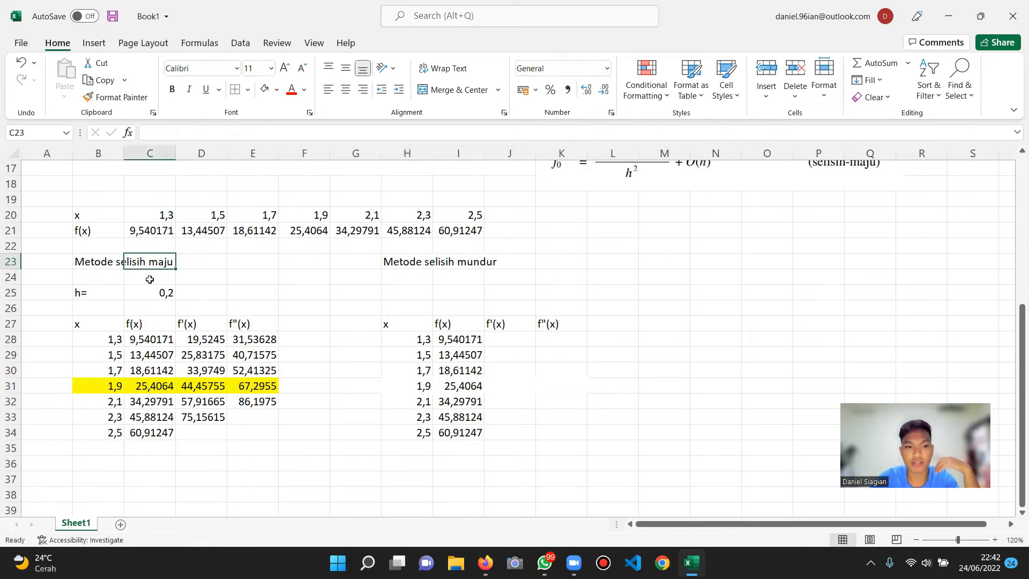
pyautogui.click(487, 274)
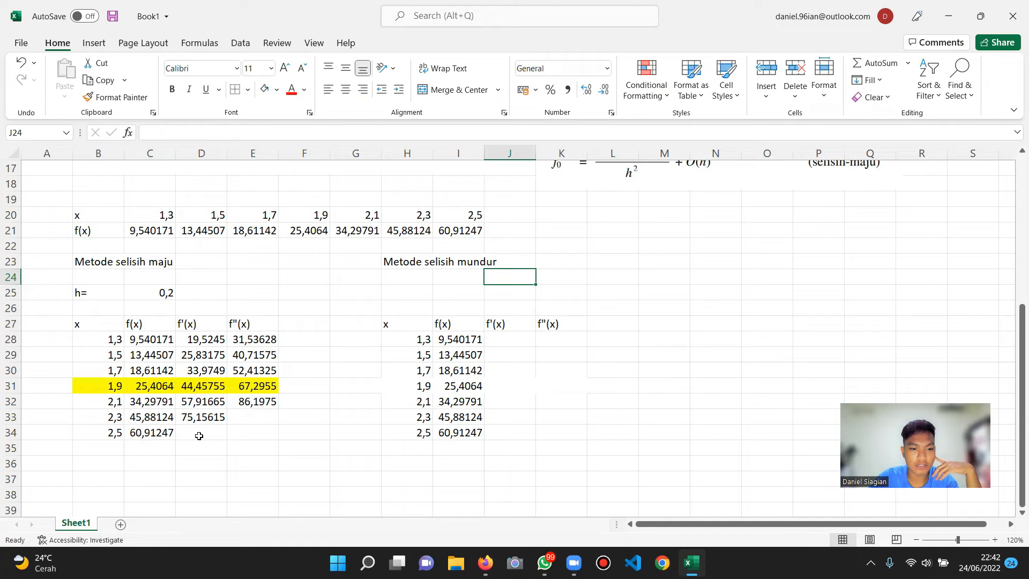
pyautogui.click(134, 263)
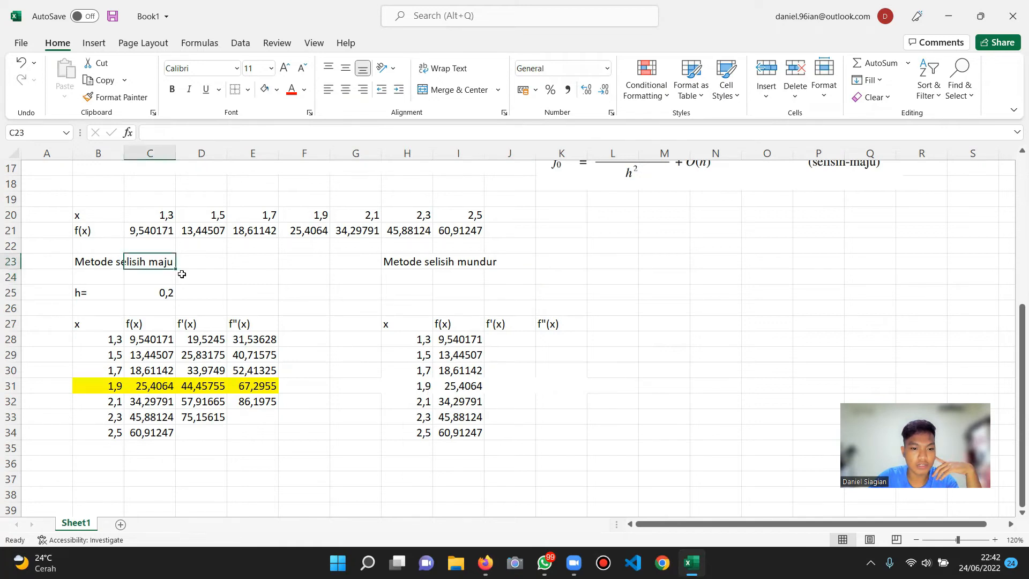
pyautogui.moveTo(201, 436); pyautogui.dragTo(253, 434)
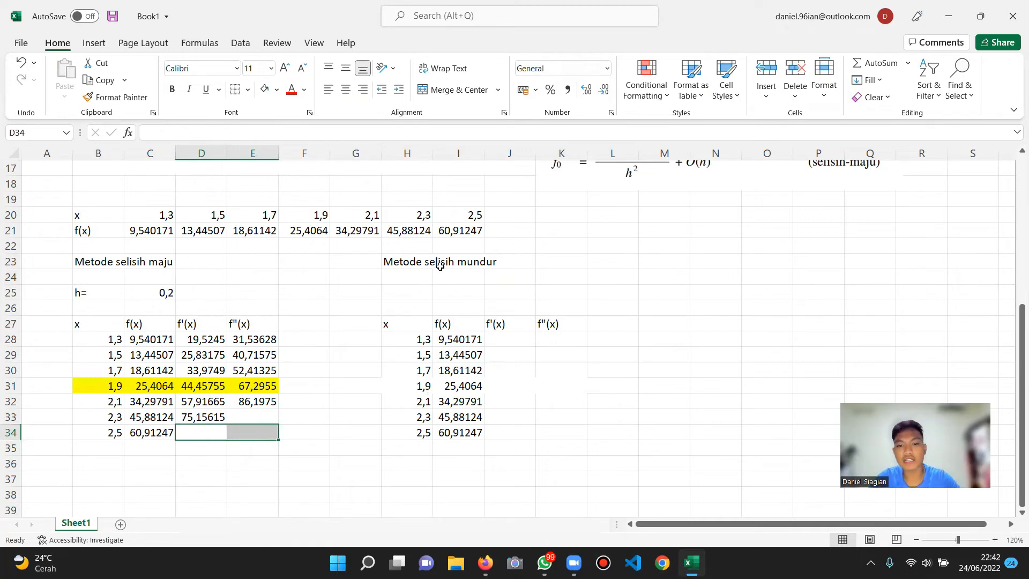
pyautogui.moveTo(510, 342); pyautogui.dragTo(556, 356)
pyautogui.click(646, 319)
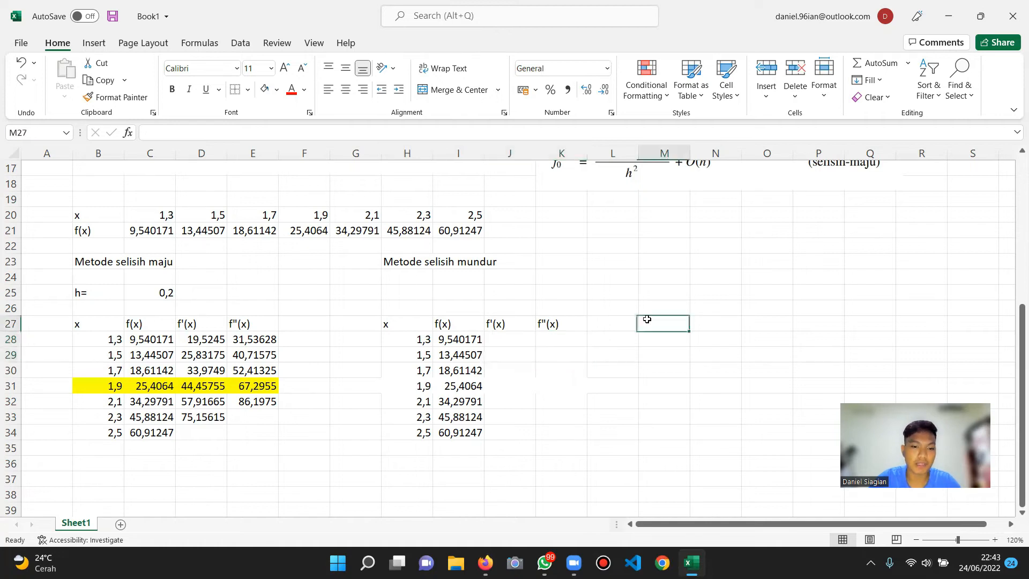
# Move the picture of the first-derivative (Turunan Pertama) formulas to just below the backward-difference table, around rows 36 to 42
pyautogui.scroll(5, 624, 385)
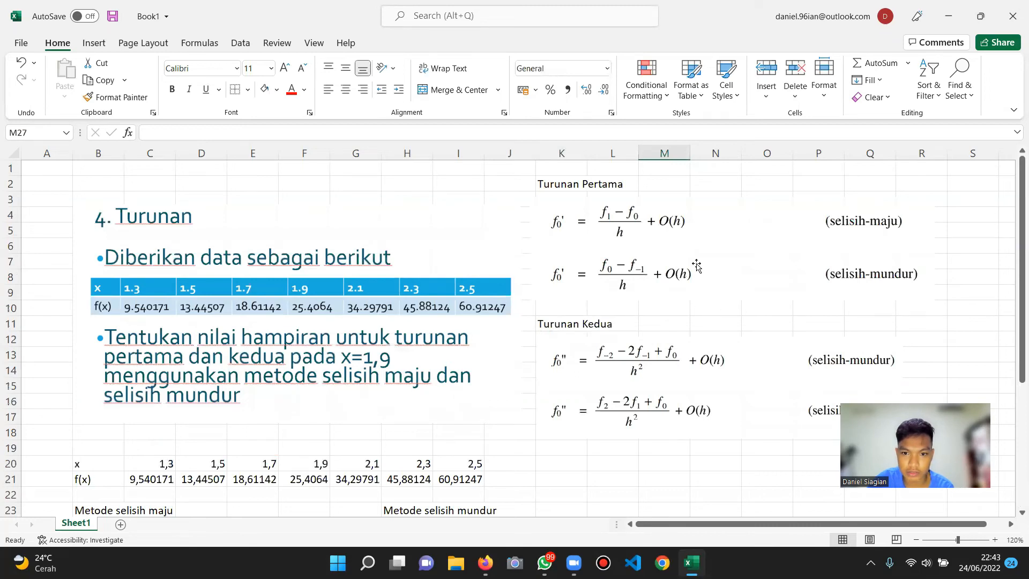
pyautogui.moveTo(697, 267); pyautogui.dragTo(677, 505)
pyautogui.scroll(-10, 650, 441)
pyautogui.scroll(4, 633, 233)
pyautogui.moveTo(684, 211); pyautogui.dragTo(569, 479)
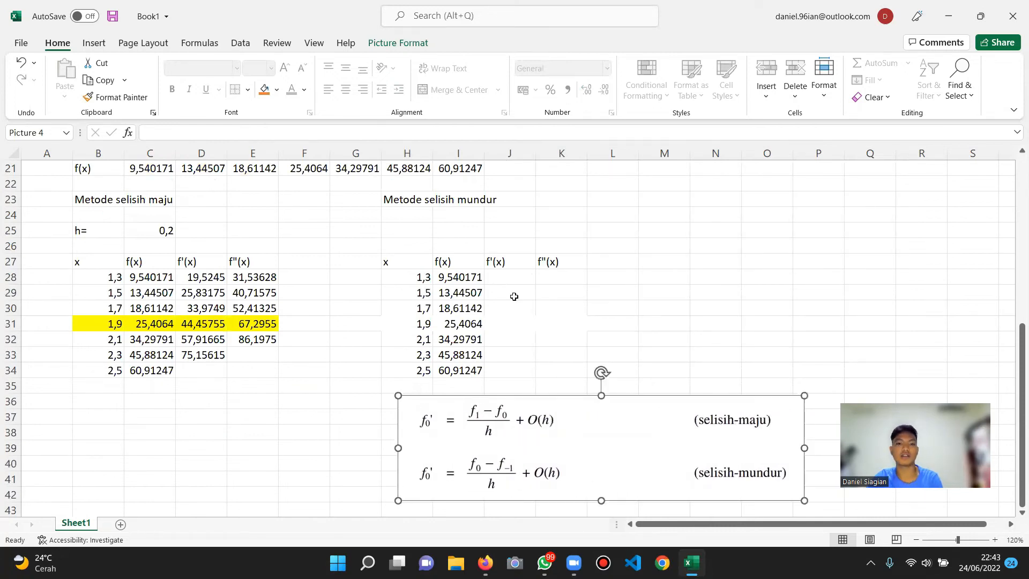
pyautogui.click(508, 282)
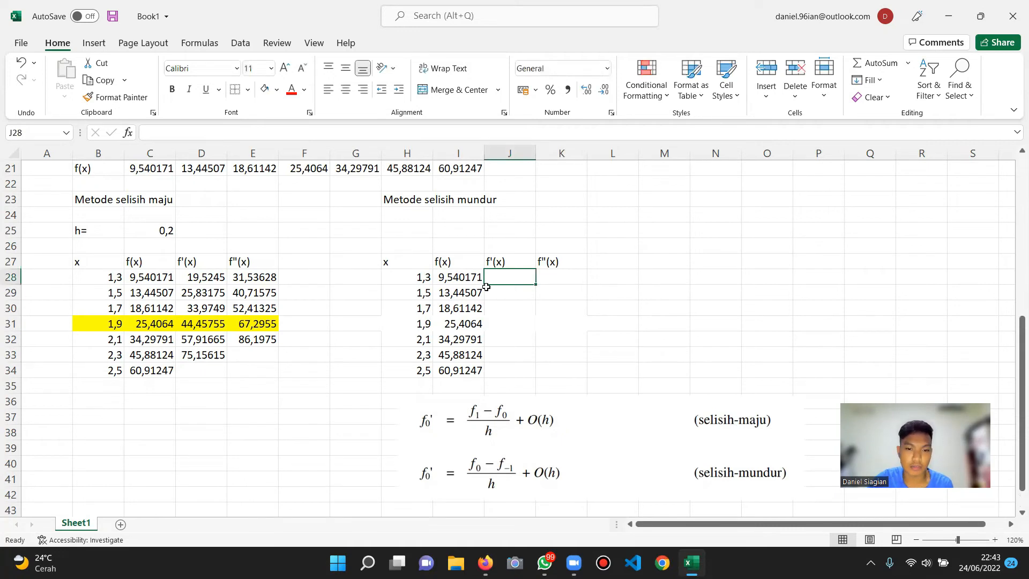
# Examine how the forward-difference f'(x) at x = 1,3 in D28 uses the f(x) values in C28 and C29 and the step h
pyautogui.moveTo(524, 271)
pyautogui.mouseDown()
pyautogui.moveTo(553, 273)
pyautogui.moveTo(510, 277)
pyautogui.mouseUp()
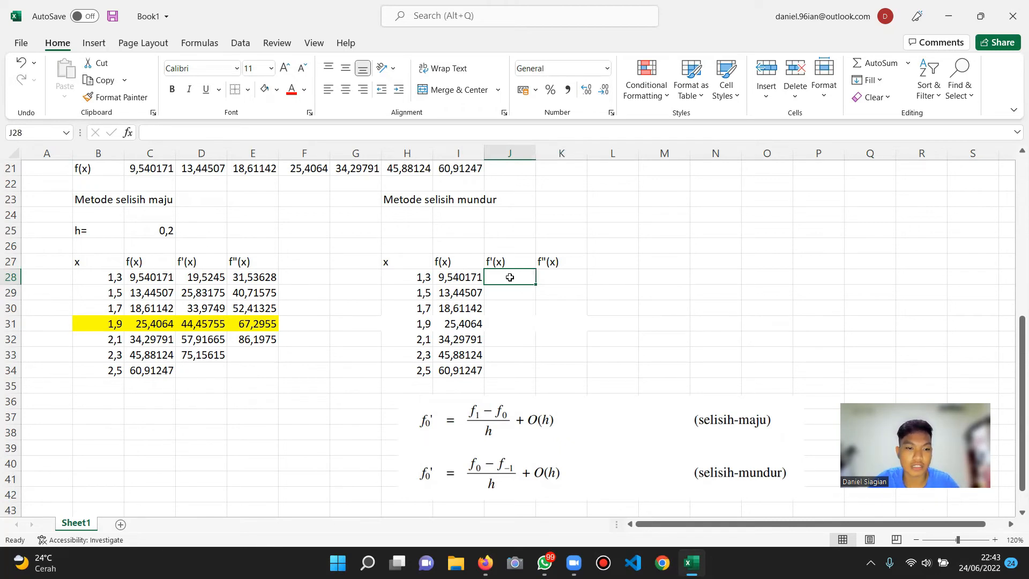
pyautogui.moveTo(533, 277); pyautogui.dragTo(548, 277)
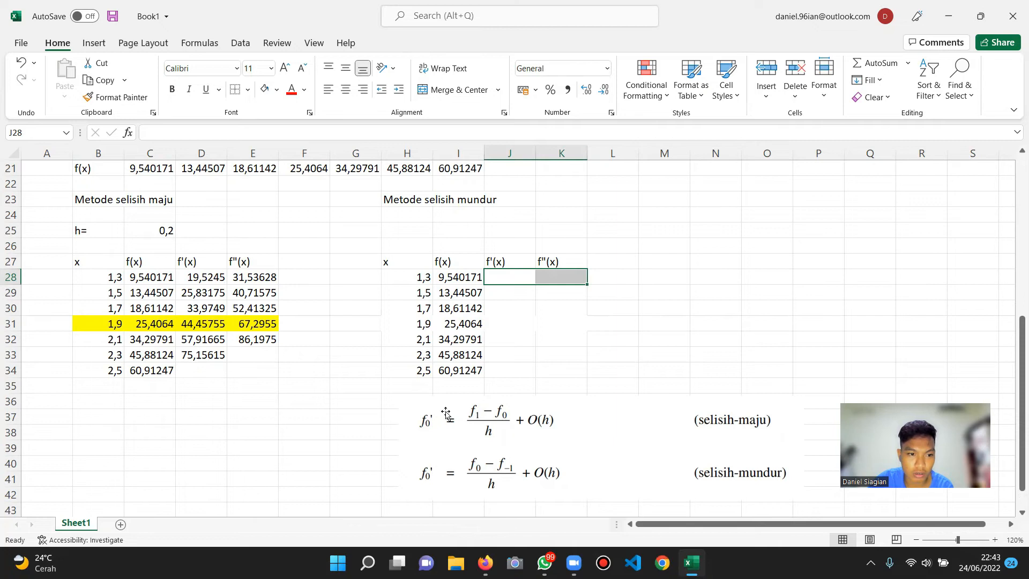
pyautogui.click(149, 296)
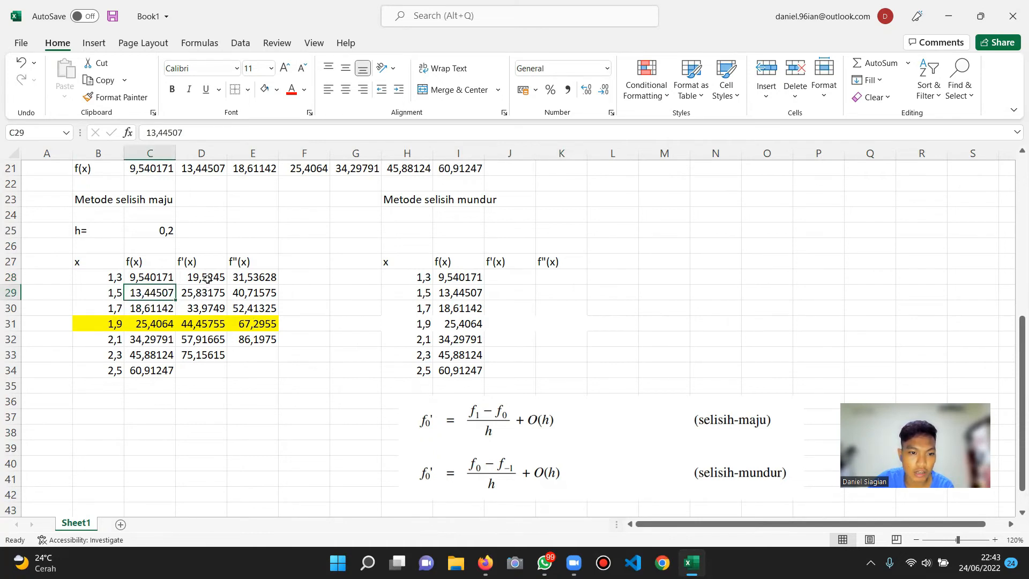
pyautogui.click(207, 279)
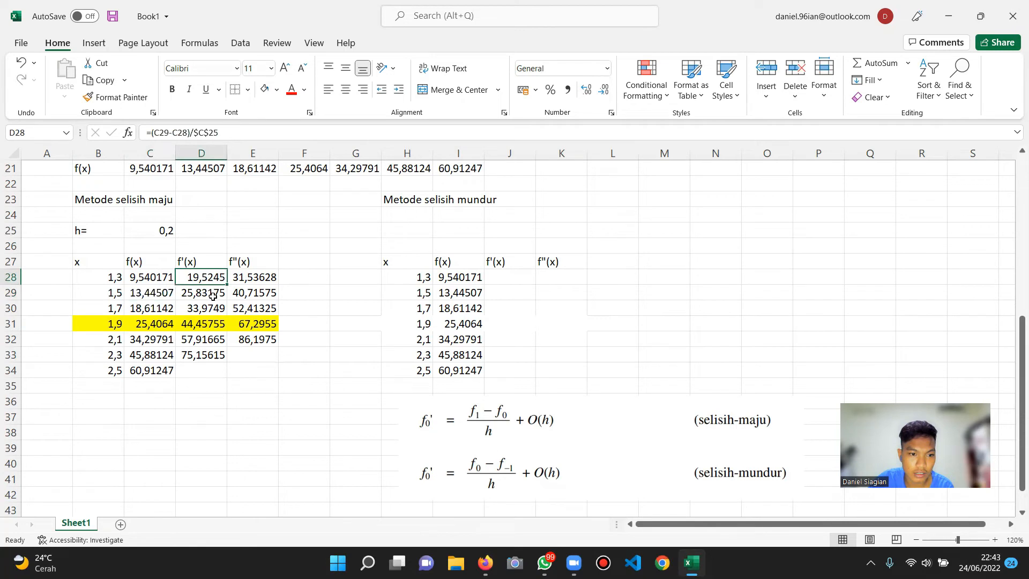
pyautogui.moveTo(151, 277)
pyautogui.mouseDown()
pyautogui.moveTo(146, 341)
pyautogui.moveTo(148, 276)
pyautogui.mouseUp()
pyautogui.click(203, 236)
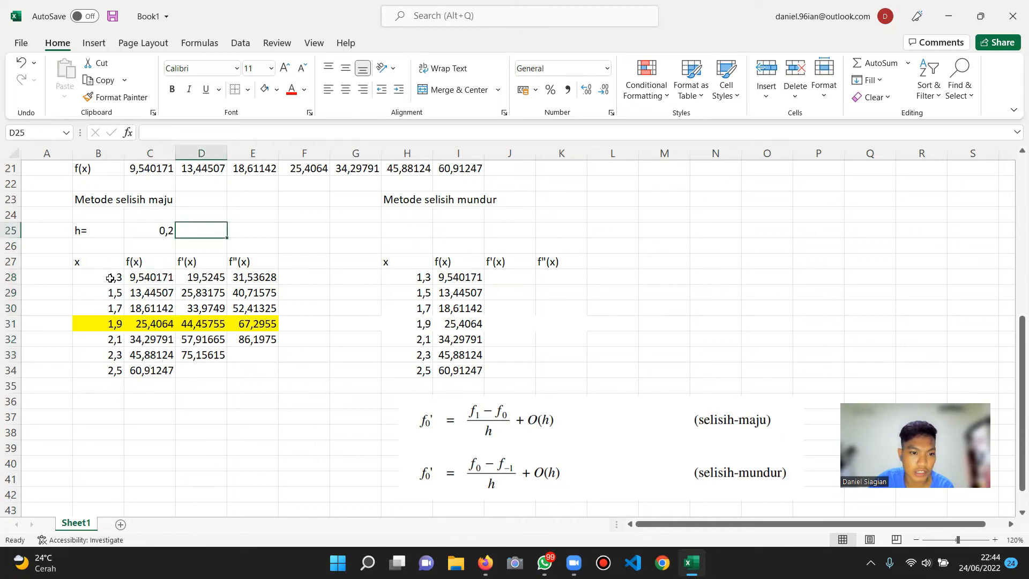
pyautogui.click(203, 283)
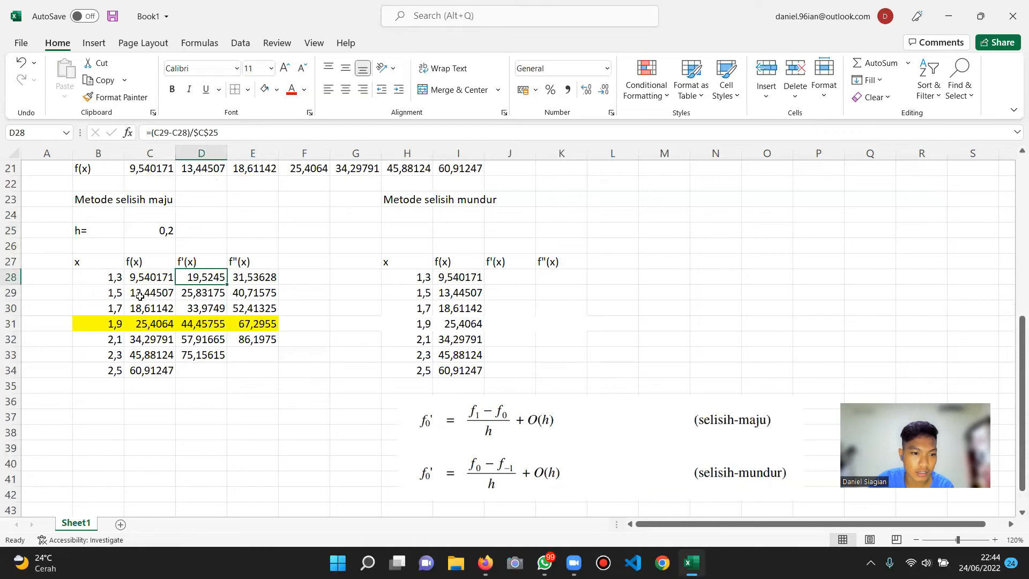
pyautogui.click(136, 296)
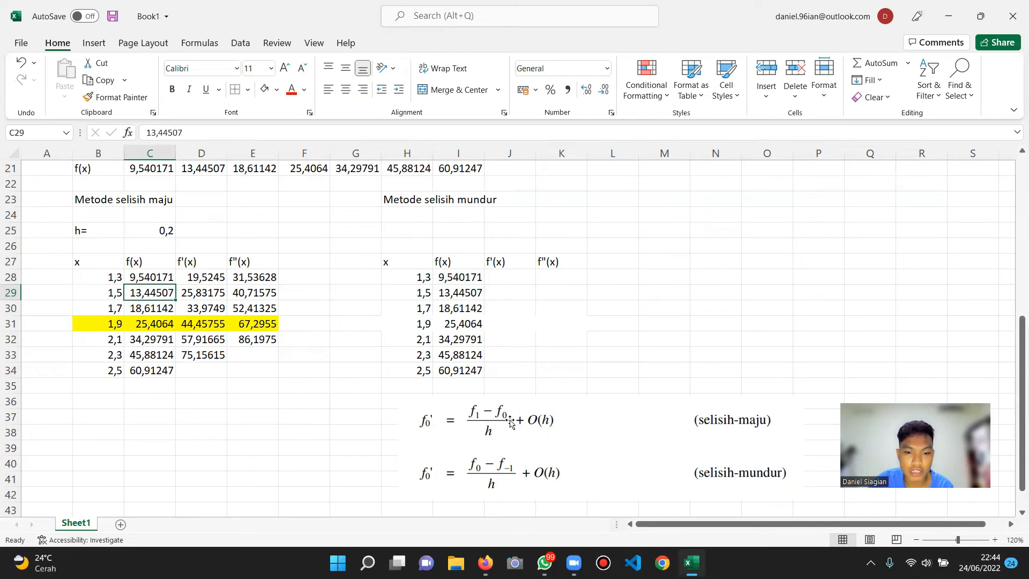
# Check which preceding f(x) values the backward-difference formulas need for f'(x) and f''(x) in the x = 1,3 and x = 1,5 rows
pyautogui.click(494, 277)
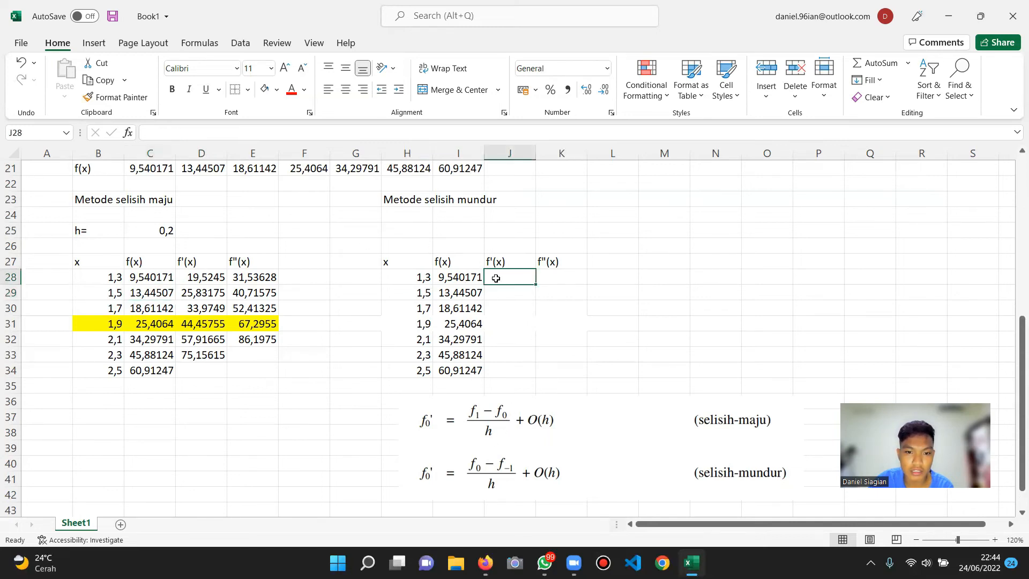
pyautogui.click(424, 278)
pyautogui.click(425, 263)
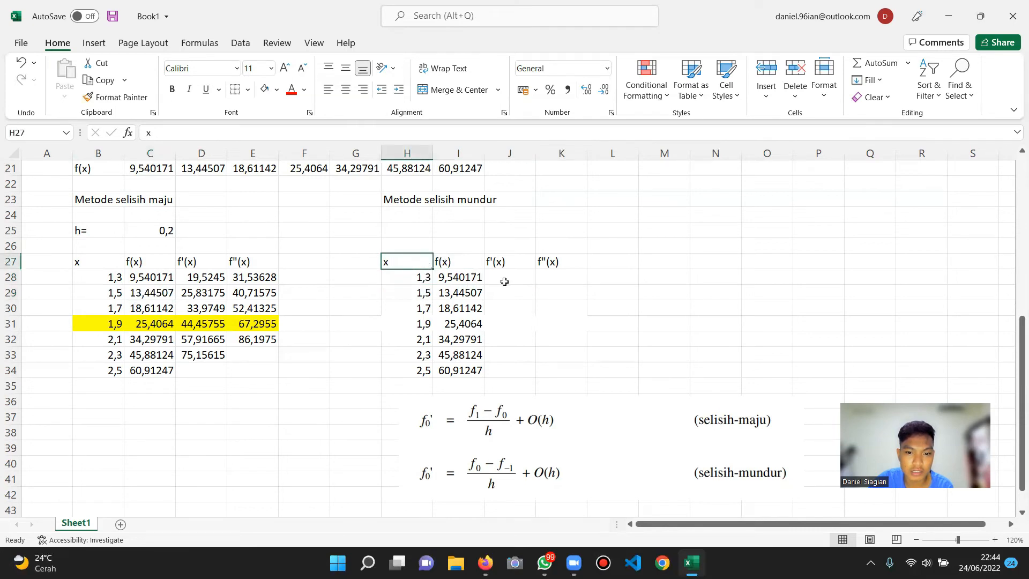
pyautogui.click(505, 283)
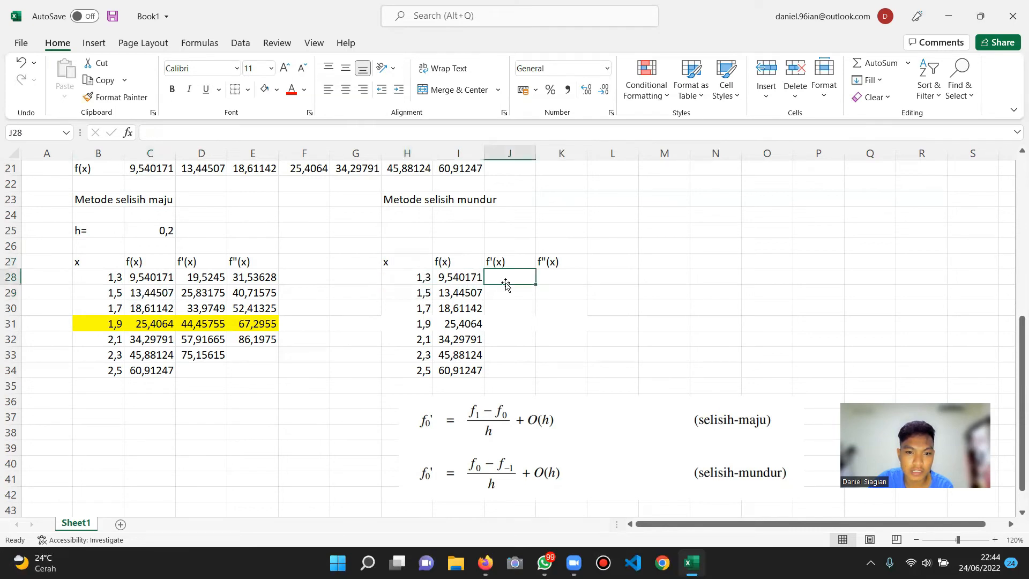
pyautogui.click(424, 281)
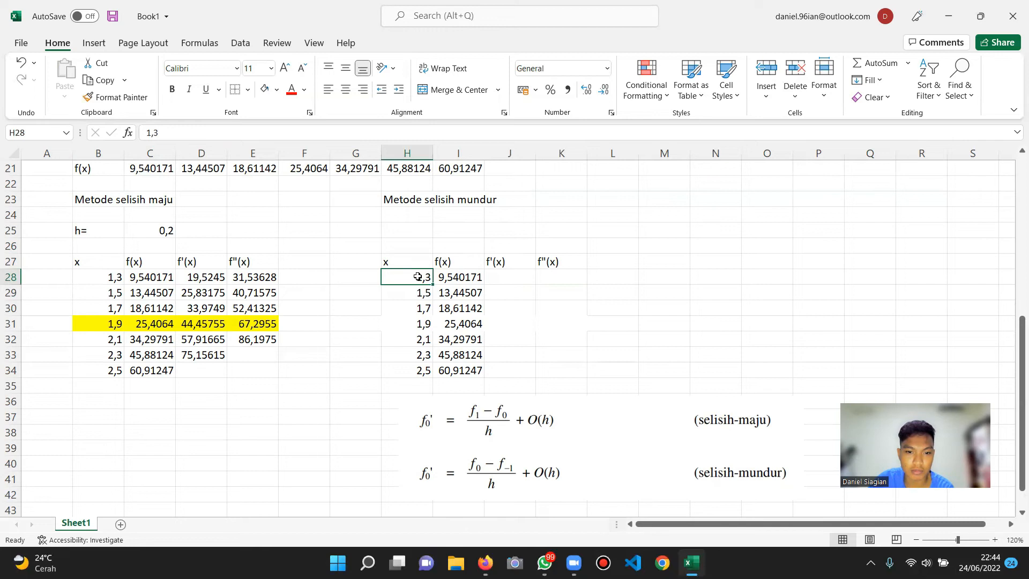
pyautogui.click(496, 277)
pyautogui.click(425, 261)
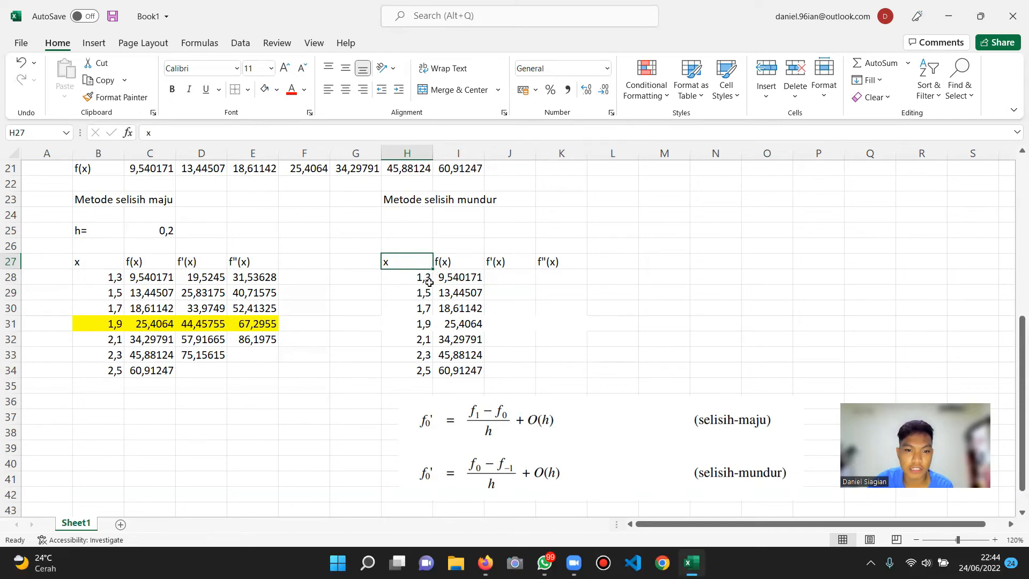
pyautogui.moveTo(429, 282); pyautogui.dragTo(489, 278)
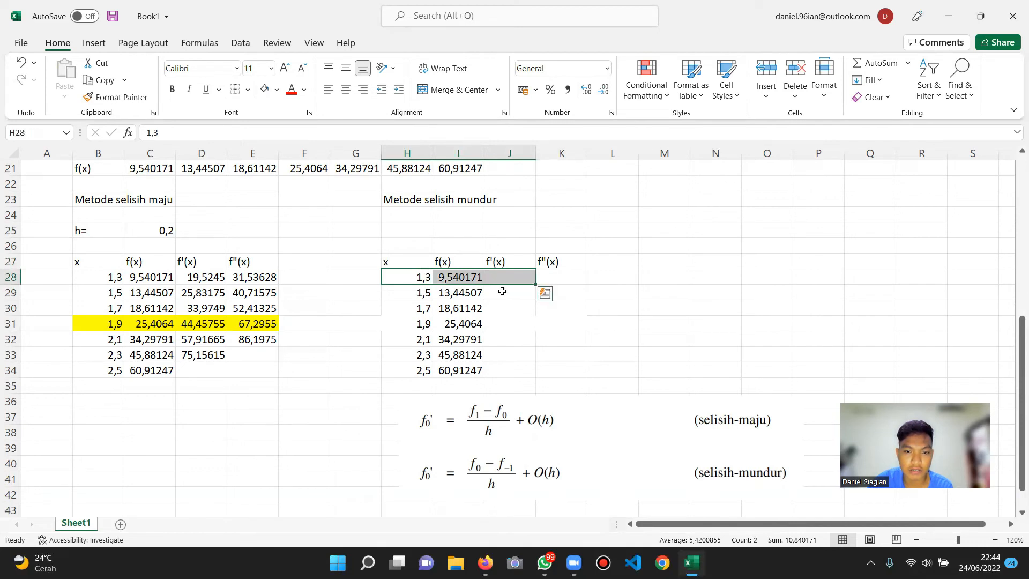
pyautogui.click(502, 292)
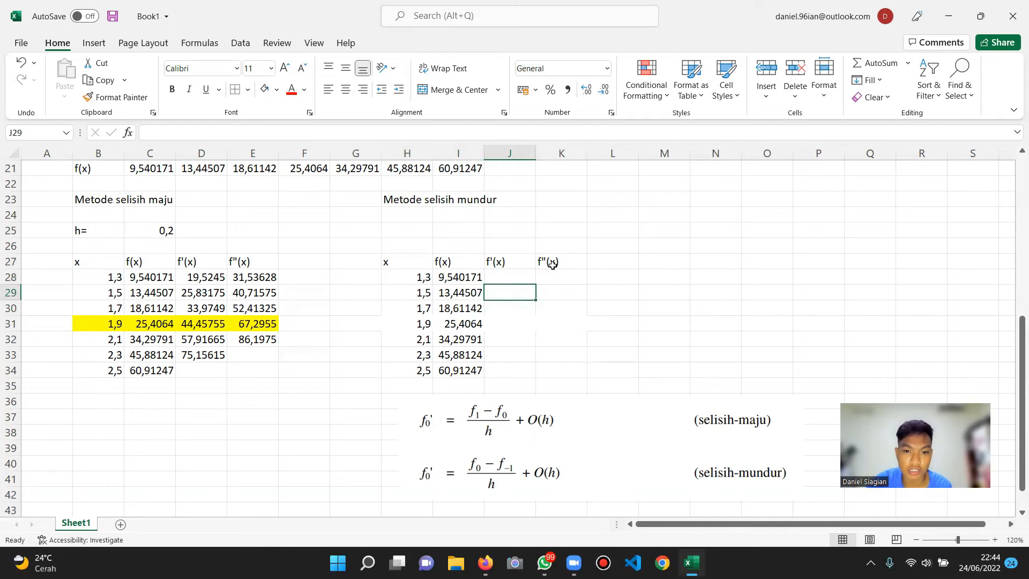
pyautogui.moveTo(565, 294); pyautogui.dragTo(429, 295)
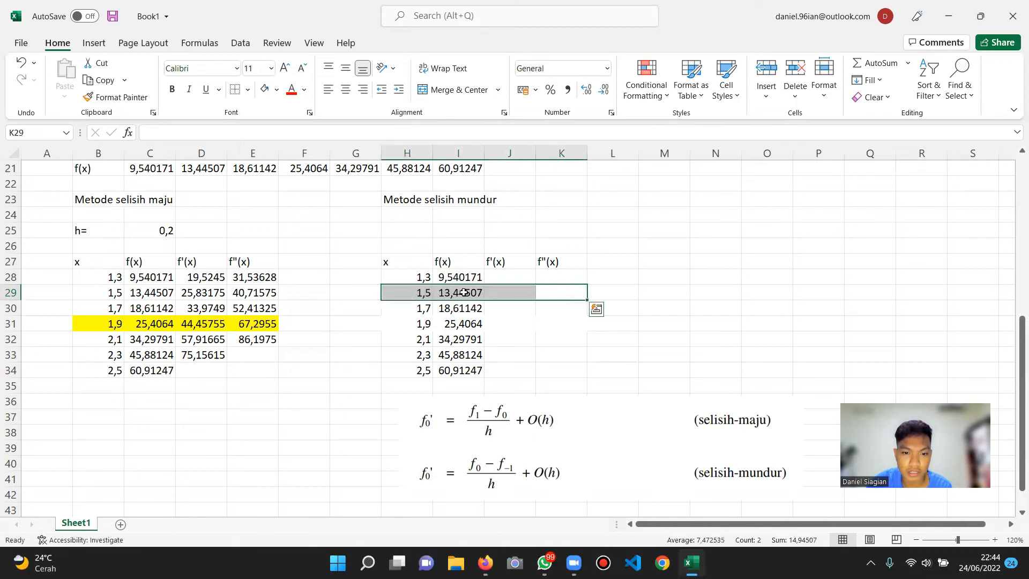
pyautogui.click(542, 291)
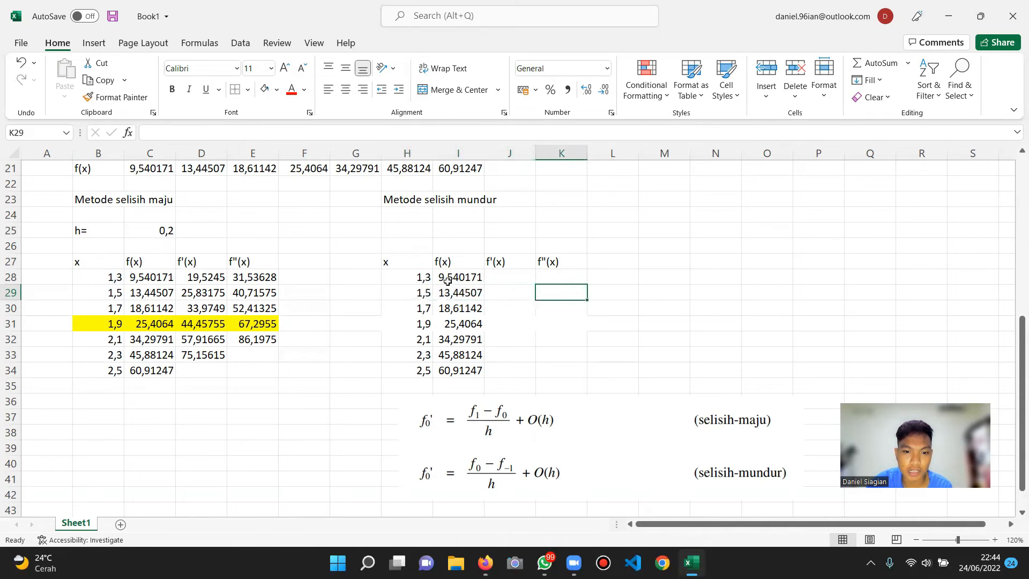
pyautogui.click(422, 280)
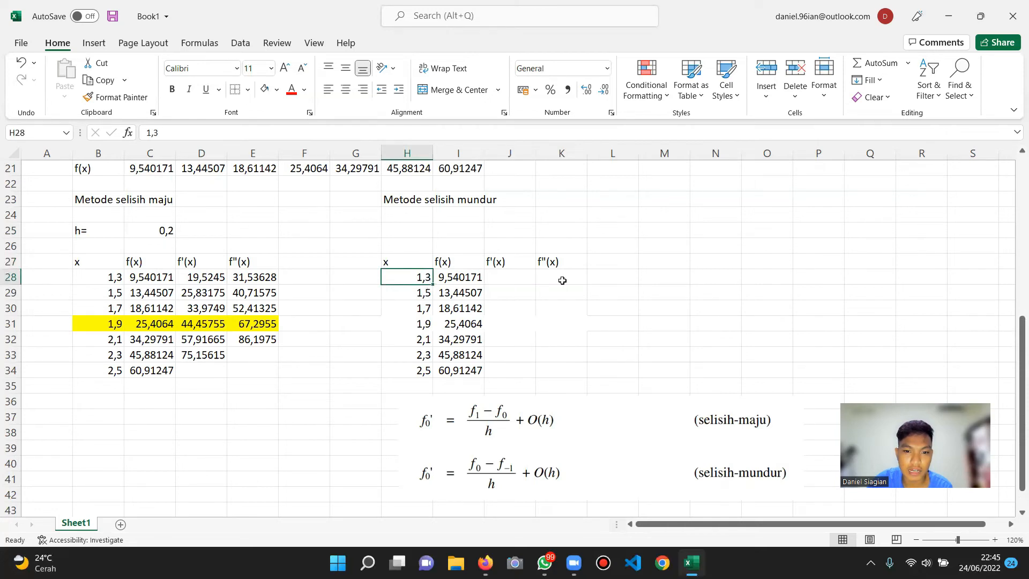
pyautogui.moveTo(514, 278); pyautogui.dragTo(545, 287)
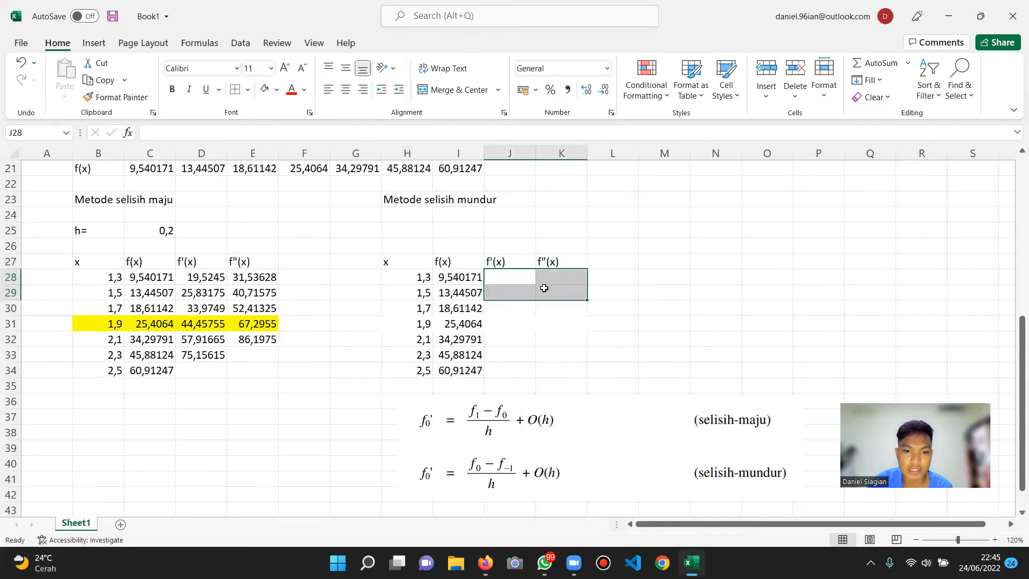
pyautogui.click(565, 310)
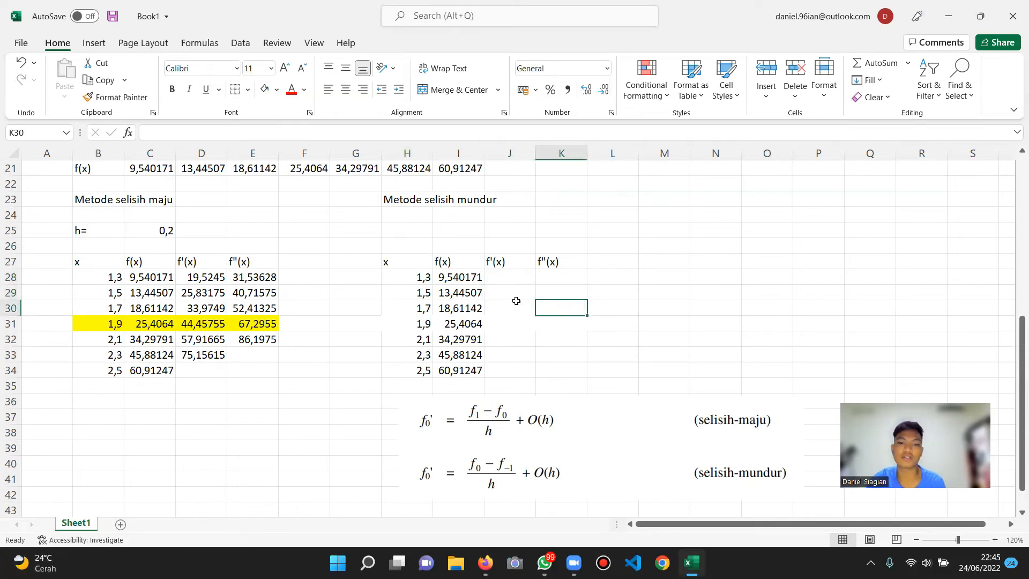
pyautogui.click(507, 283)
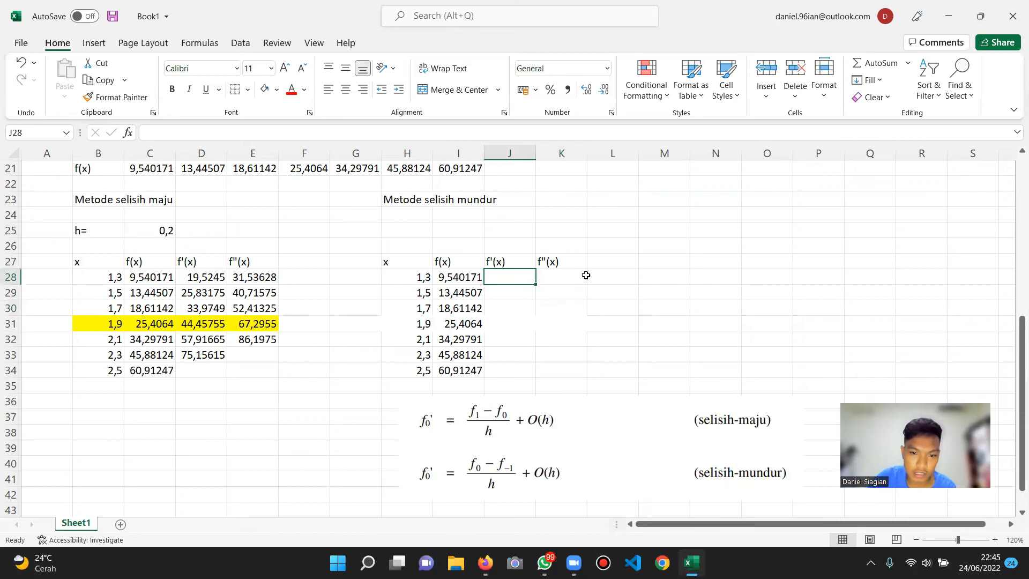
pyautogui.press('Down')
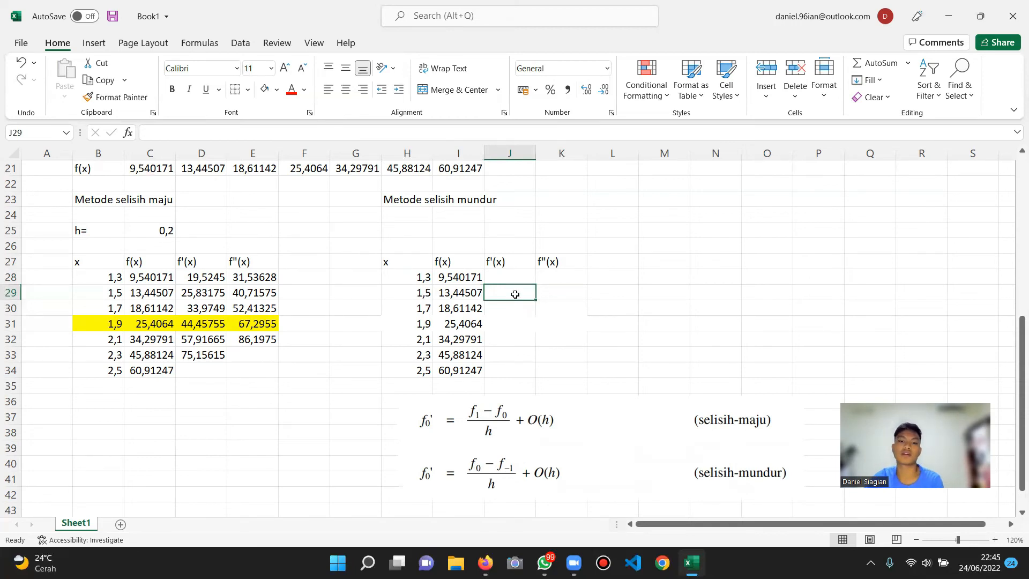
pyautogui.write('=')
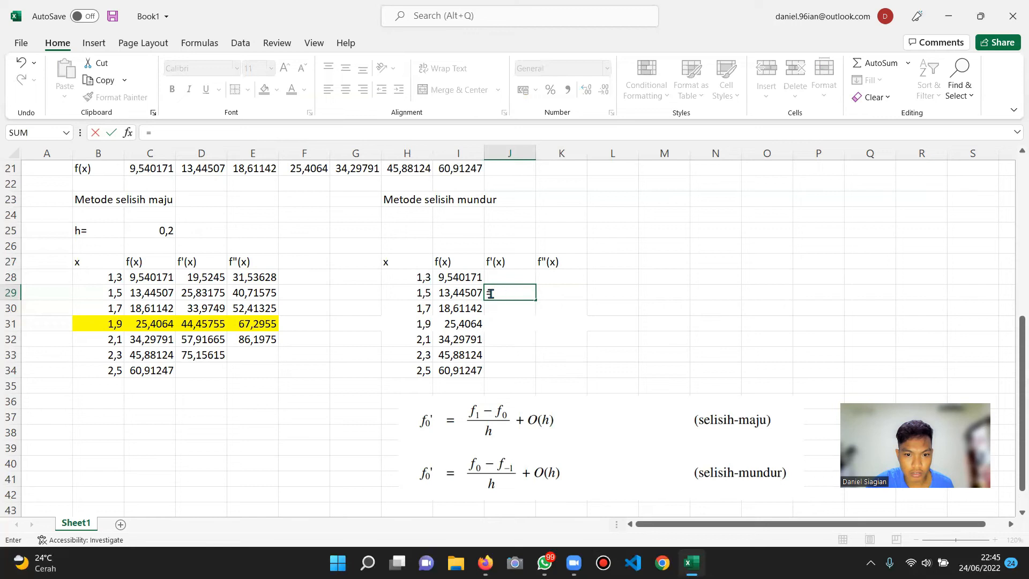
pyautogui.click(454, 292)
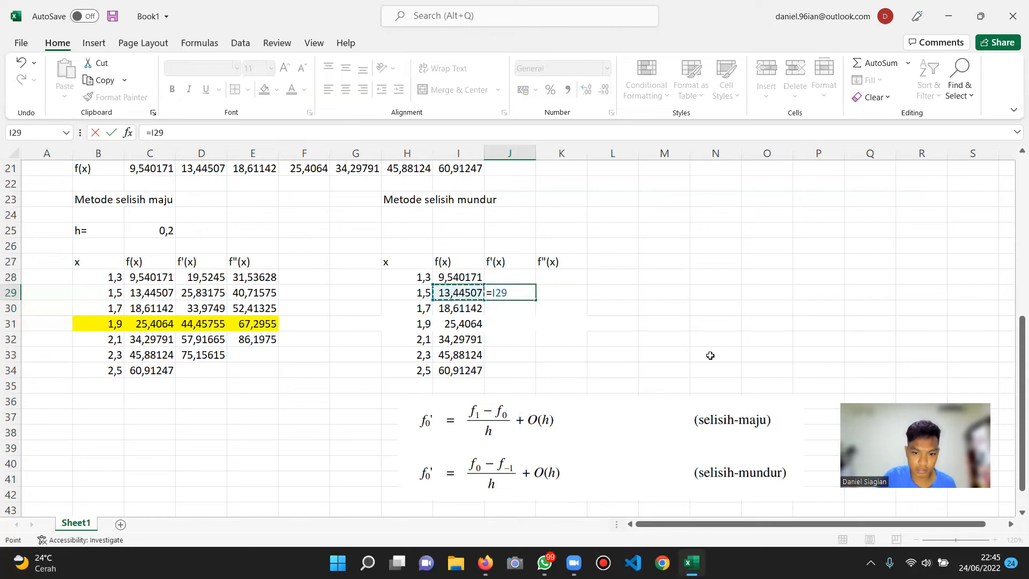
pyautogui.write('-')
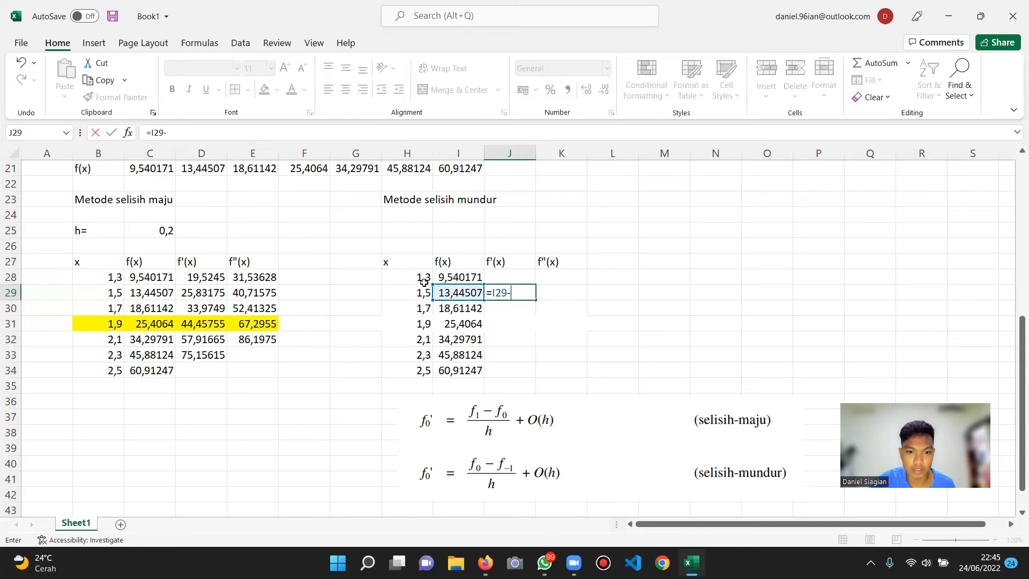
pyautogui.click(459, 281)
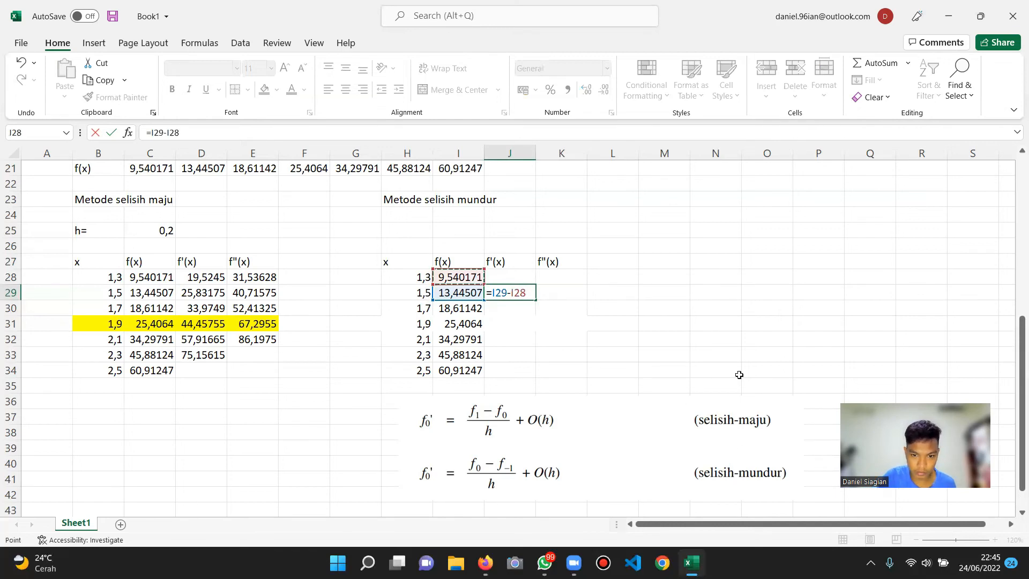
pyautogui.write(')')
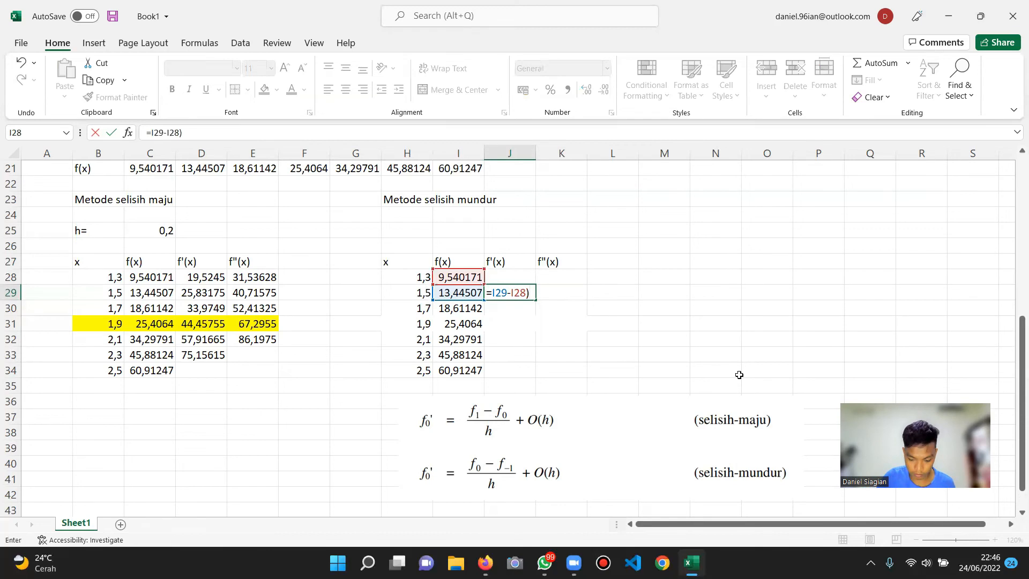
pyautogui.press('Return')
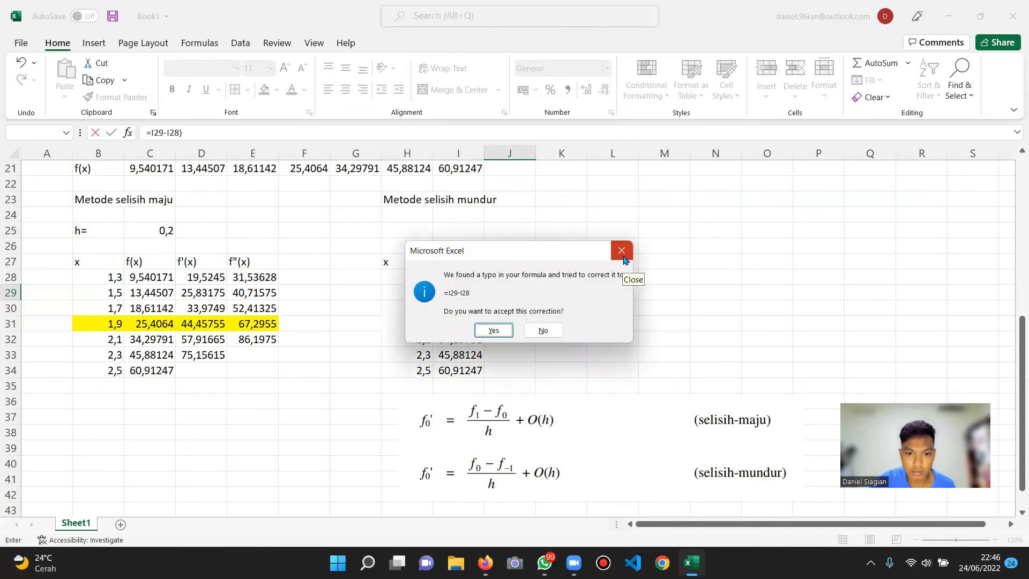
pyautogui.click(623, 260)
pyautogui.click(666, 234)
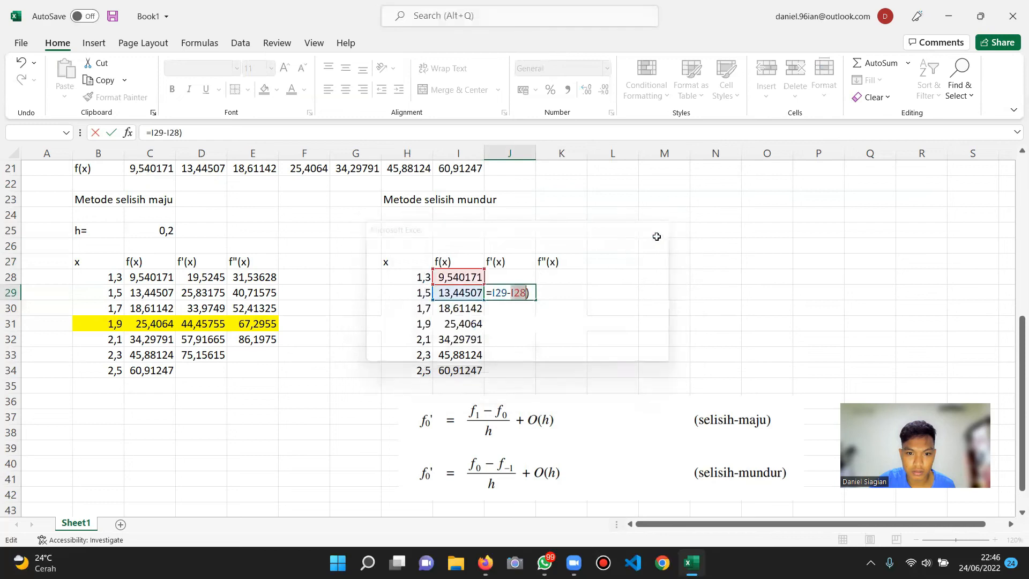
pyautogui.click(494, 292)
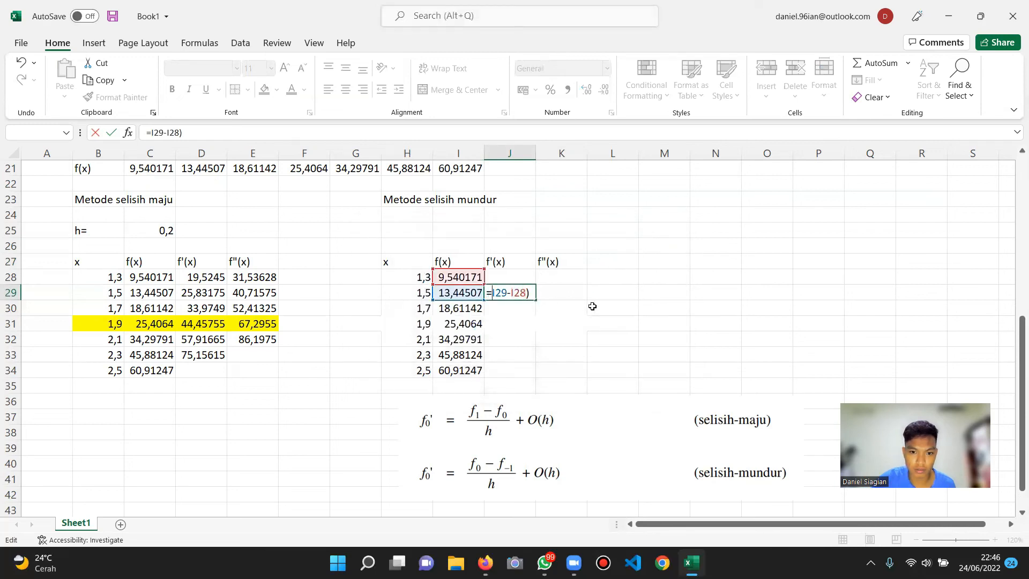
pyautogui.write('(')
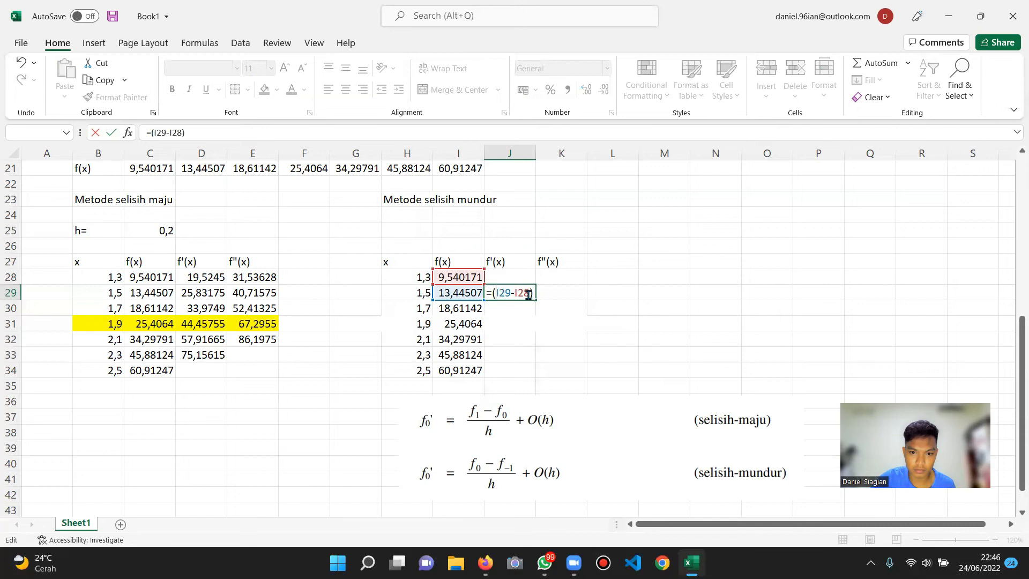
pyautogui.write('/')
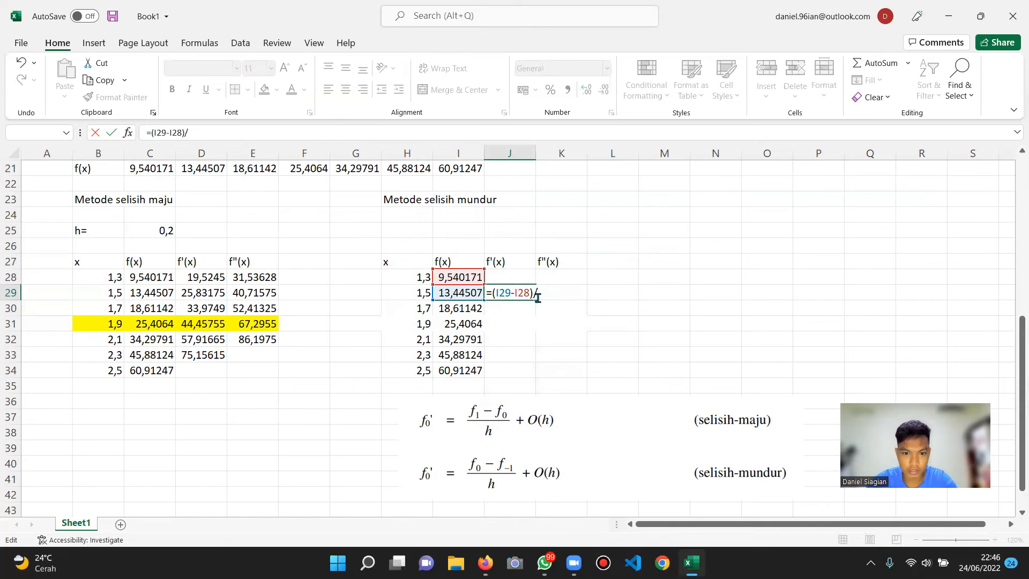
pyautogui.press('BackSpace')
pyautogui.press('BackSpace')
pyautogui.press('BackSpace')
pyautogui.press('BackSpace')
pyautogui.press('BackSpace')
pyautogui.press('BackSpace')
pyautogui.press('BackSpace')
pyautogui.press('BackSpace')
pyautogui.press('BackSpace')
pyautogui.press('BackSpace')
pyautogui.click(410, 231)
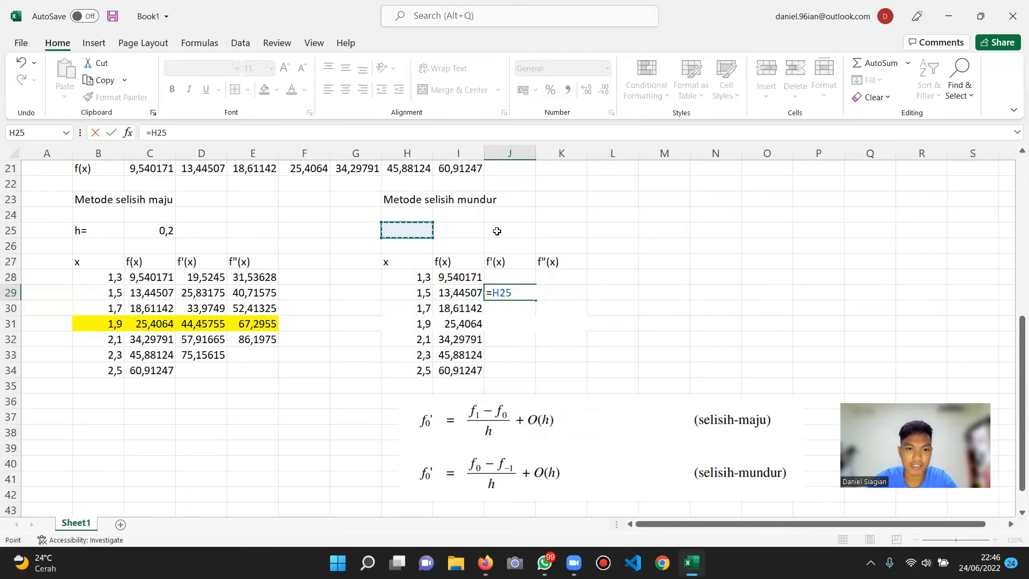
pyautogui.press('BackSpace')
pyautogui.press('BackSpace')
pyautogui.press('BackSpace')
pyautogui.press('BackSpace')
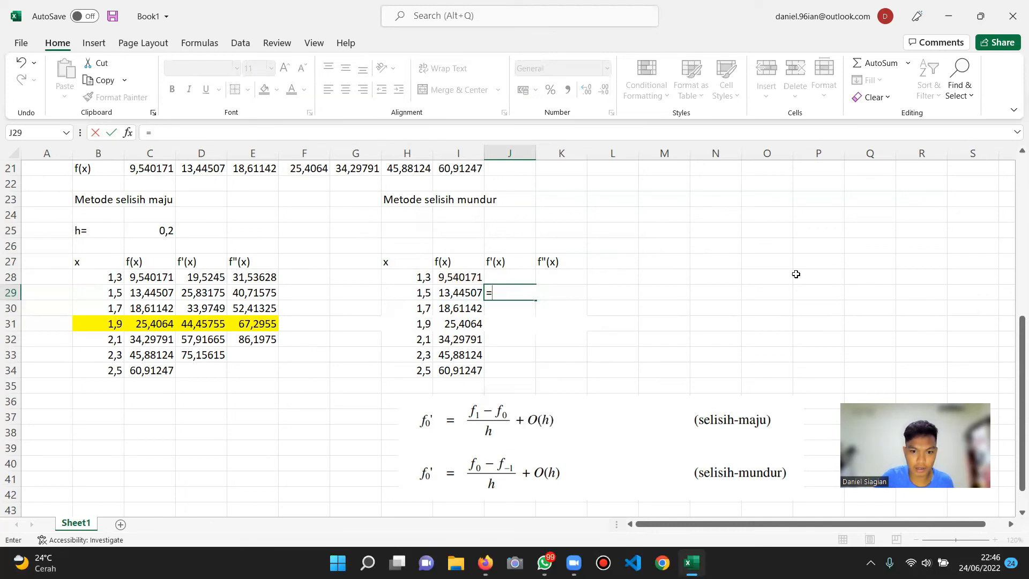
# Label H25 "h=" for the backward-difference table and calculate the step size in I25 as =H29-H28
pyautogui.click(406, 230)
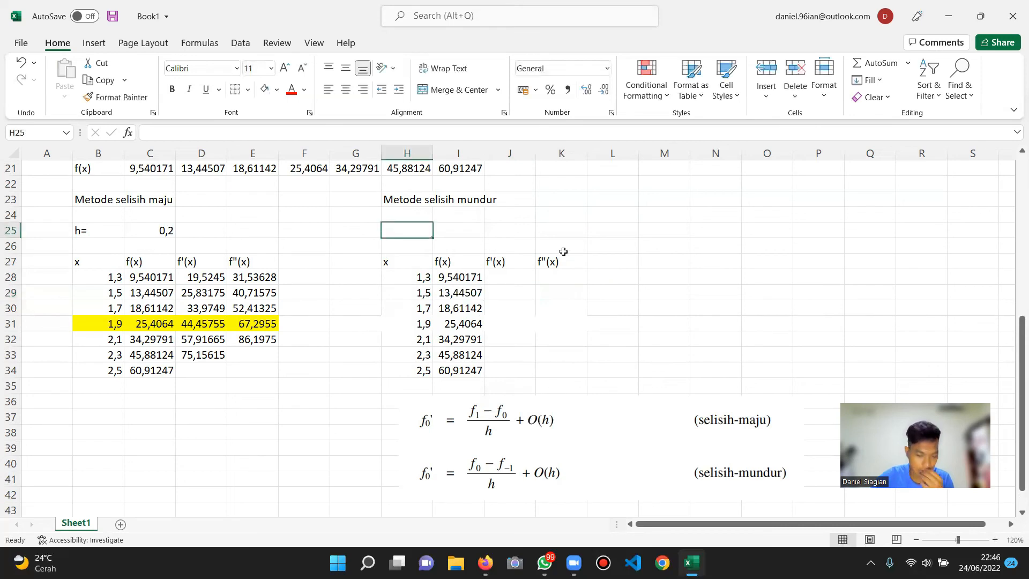
pyautogui.write('h=')
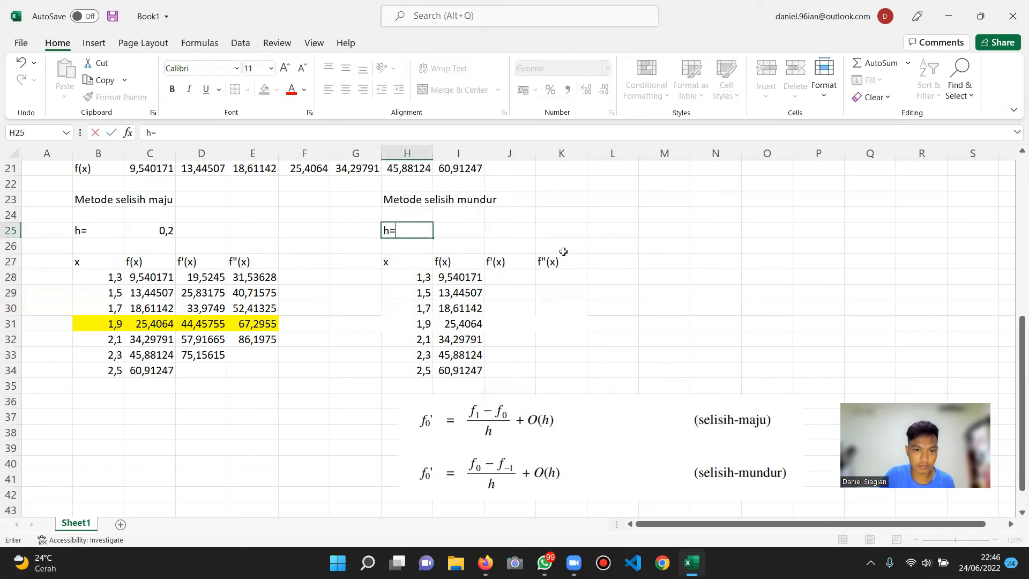
pyautogui.press('Tab')
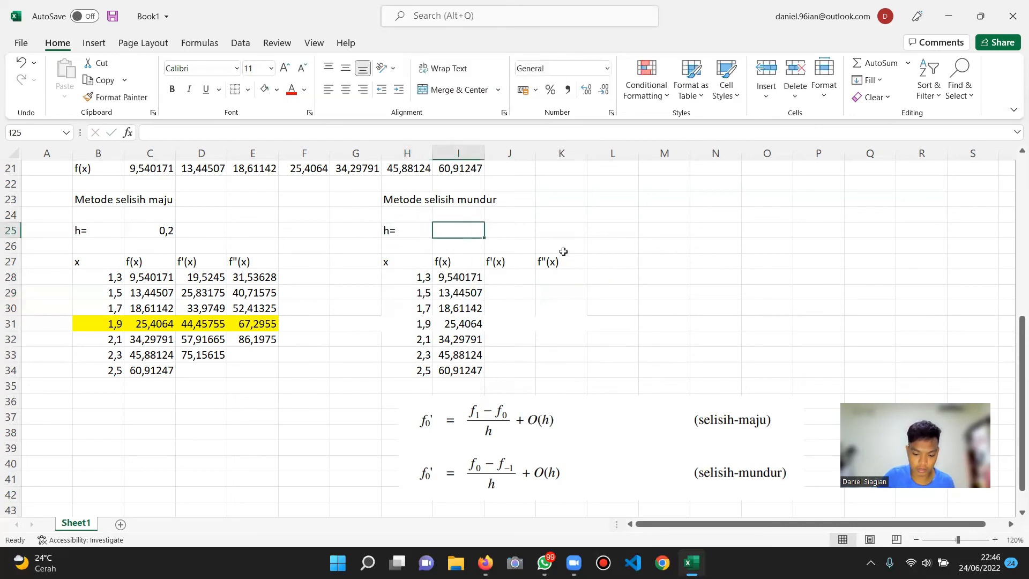
pyautogui.write('=')
pyautogui.click(407, 292)
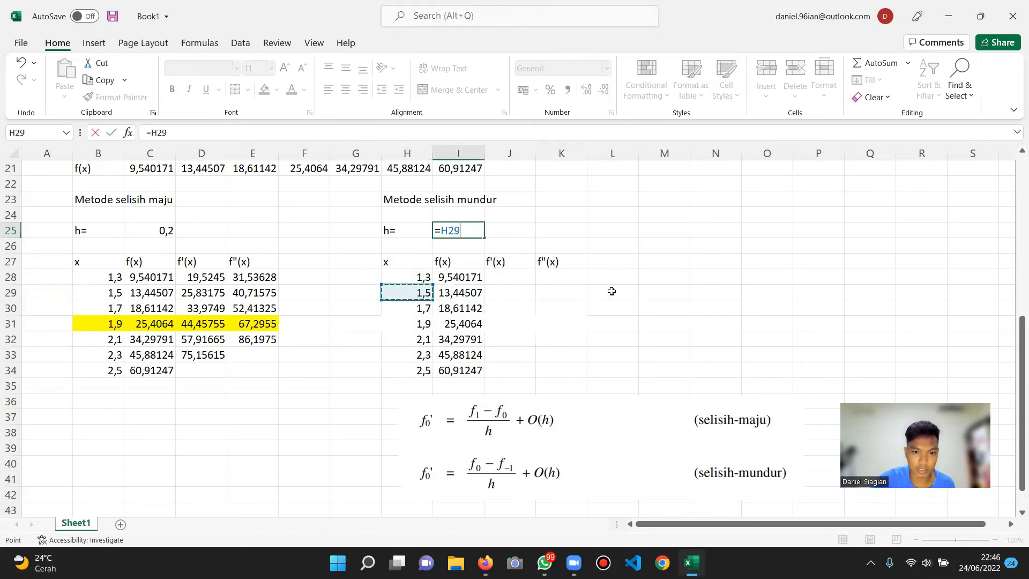
pyautogui.write('-')
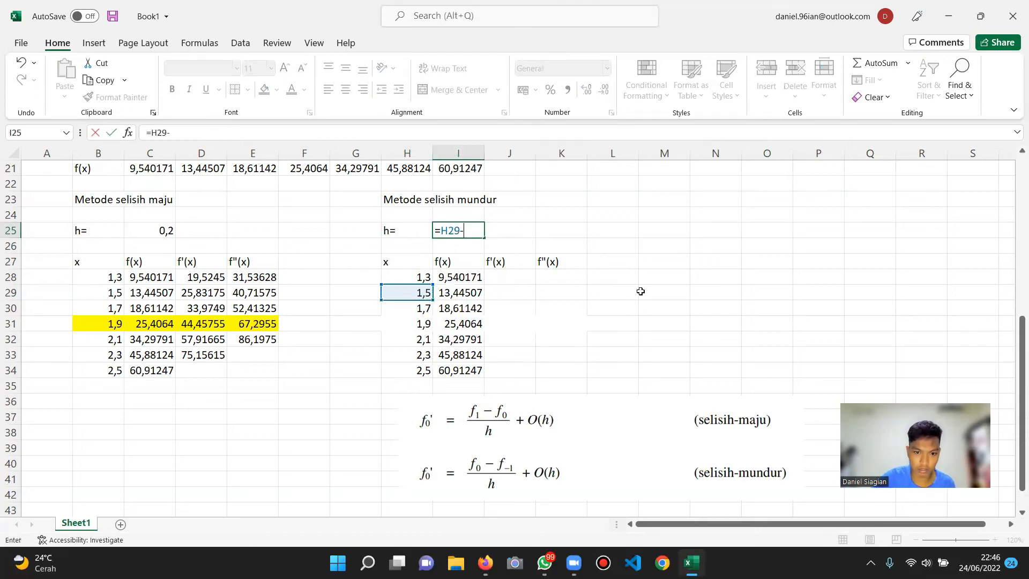
pyautogui.click(423, 278)
pyautogui.press('Return')
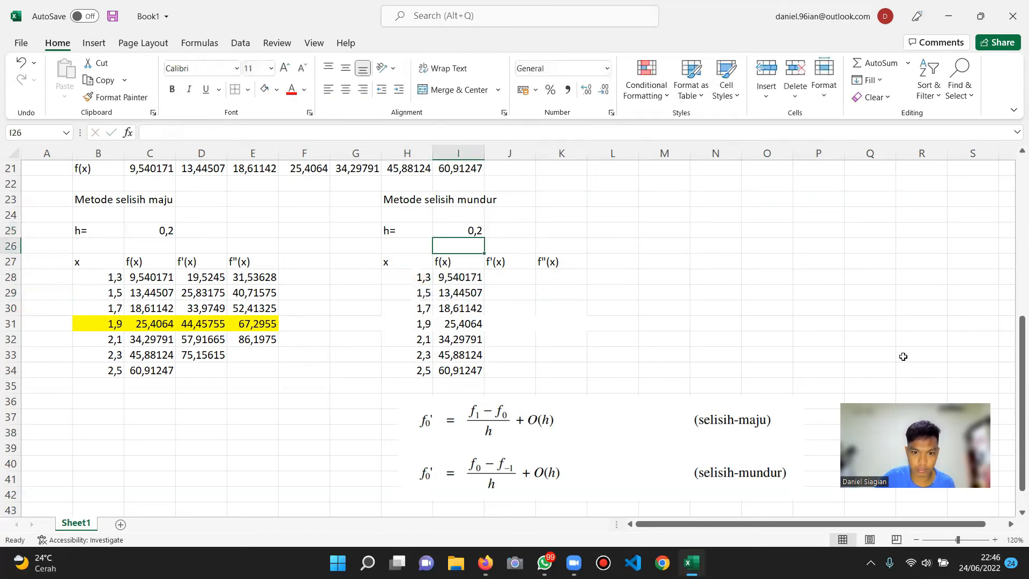
# Enter the backward-difference first-derivative formula =(I29-I28)/$I$25 in J29 for x = 1,5
pyautogui.click(498, 279)
pyautogui.click(510, 296)
pyautogui.write('=')
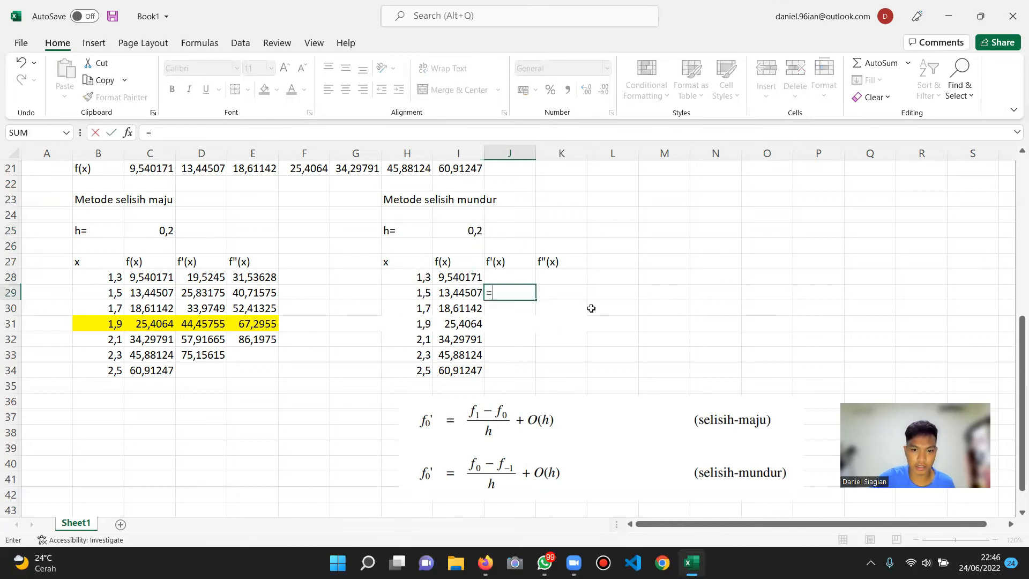
pyautogui.write('(')
pyautogui.click(450, 292)
pyautogui.write('=')
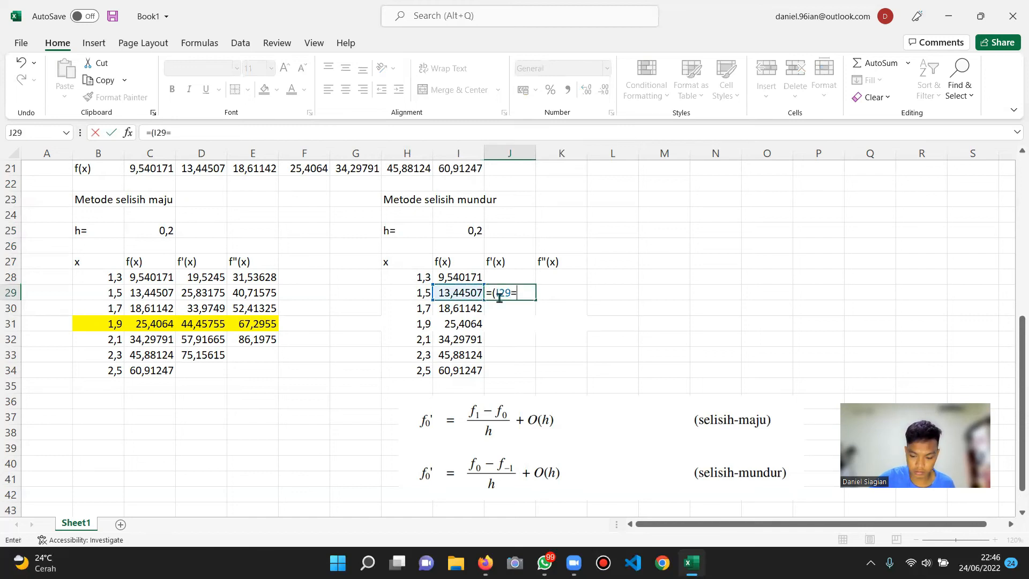
pyautogui.click(450, 277)
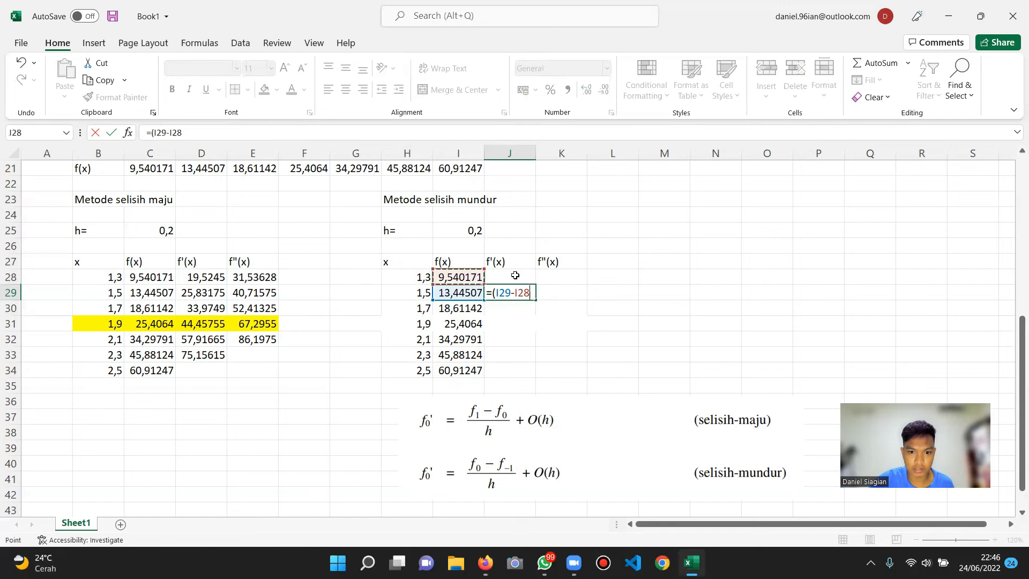
pyautogui.write(')/')
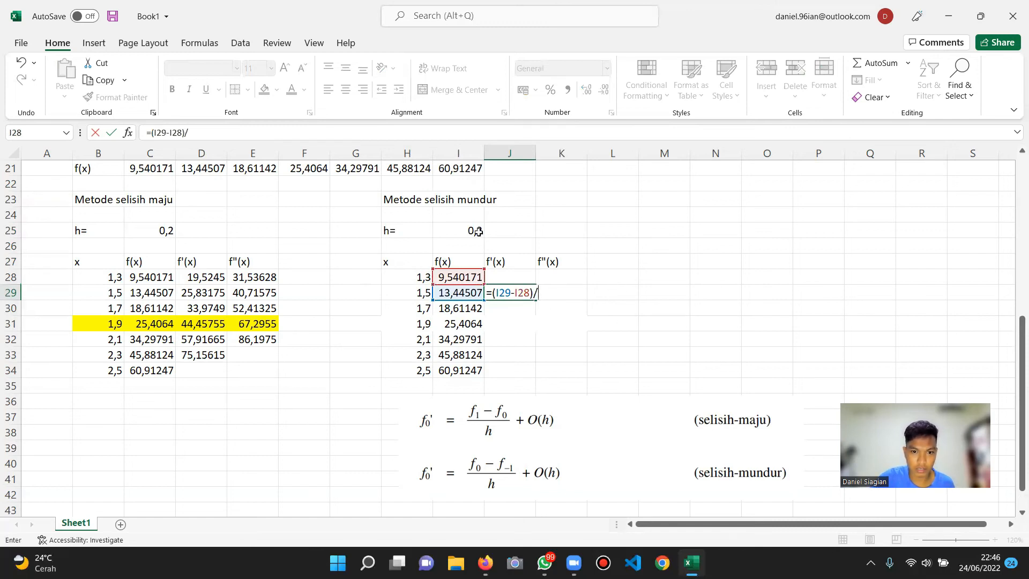
pyautogui.click(476, 230)
pyautogui.press('F4')
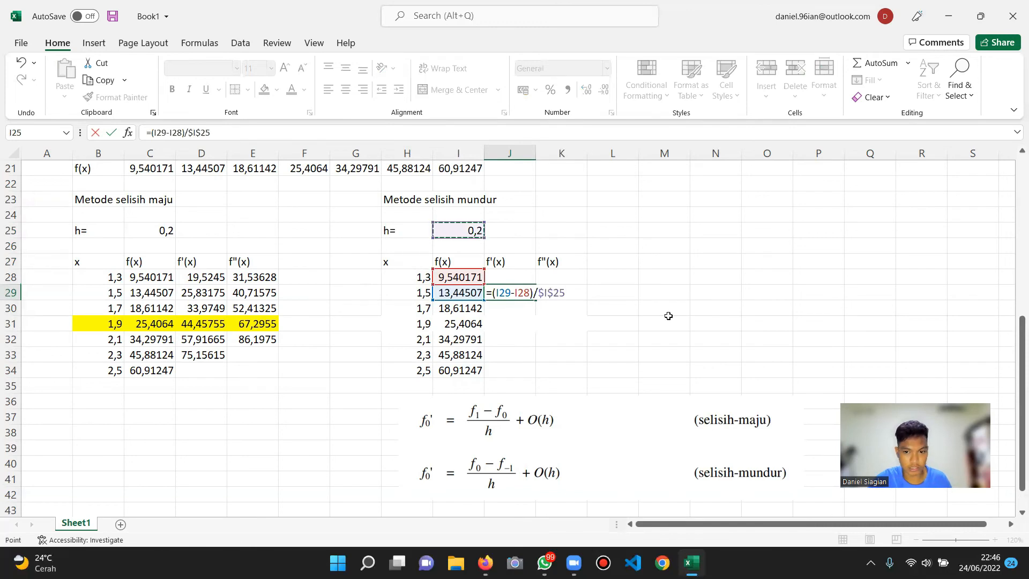
pyautogui.press('Return')
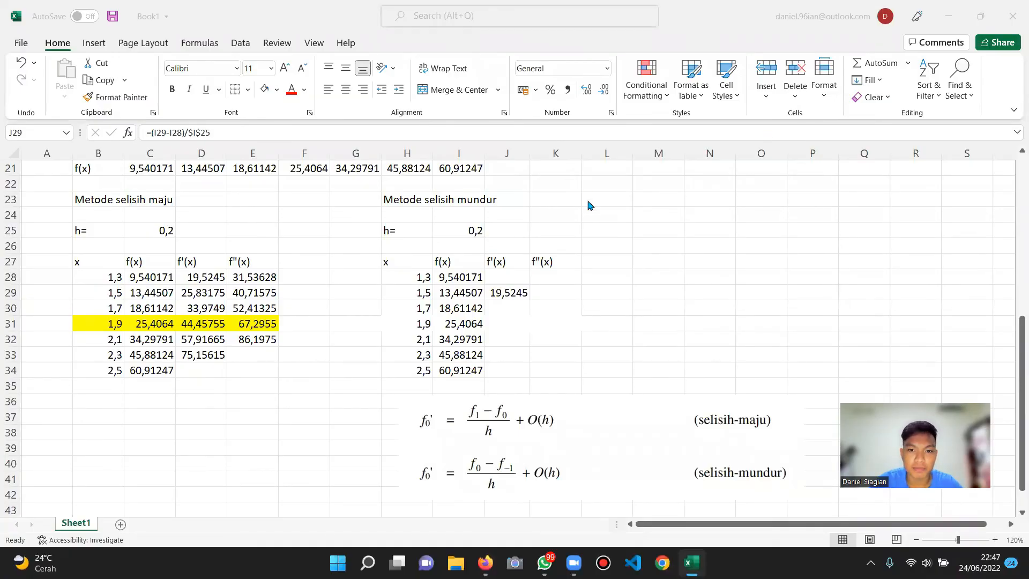
# Auto-fit the width of column J and fill the f'(x) formula from J29 down to J34
pyautogui.click(512, 294)
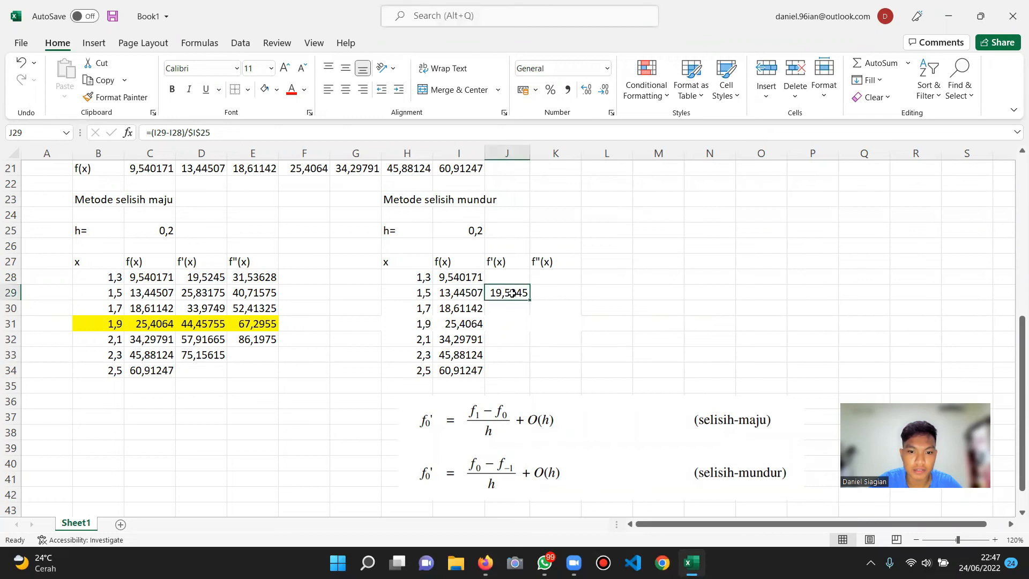
pyautogui.doubleClick(527, 154)
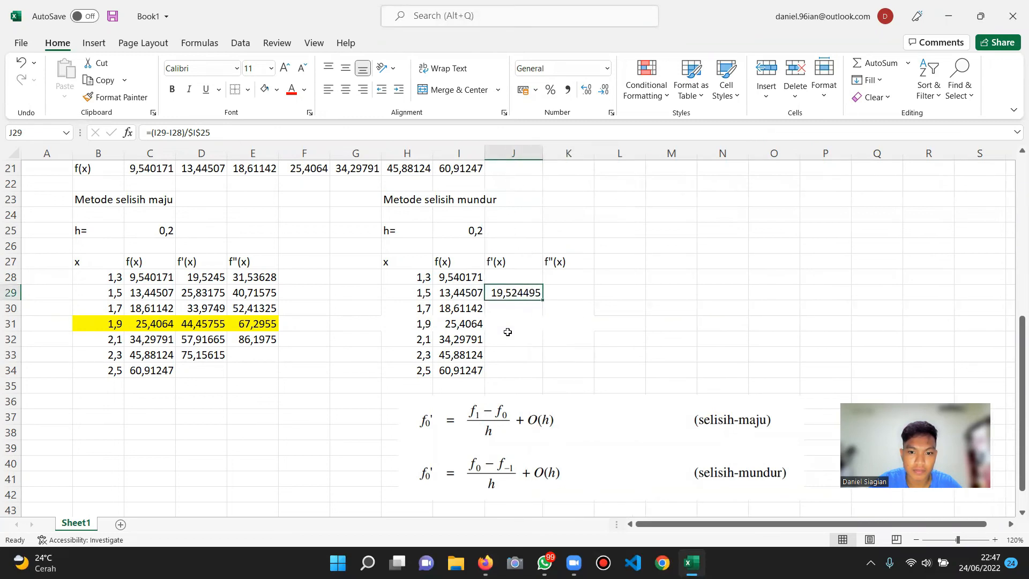
pyautogui.click(509, 305)
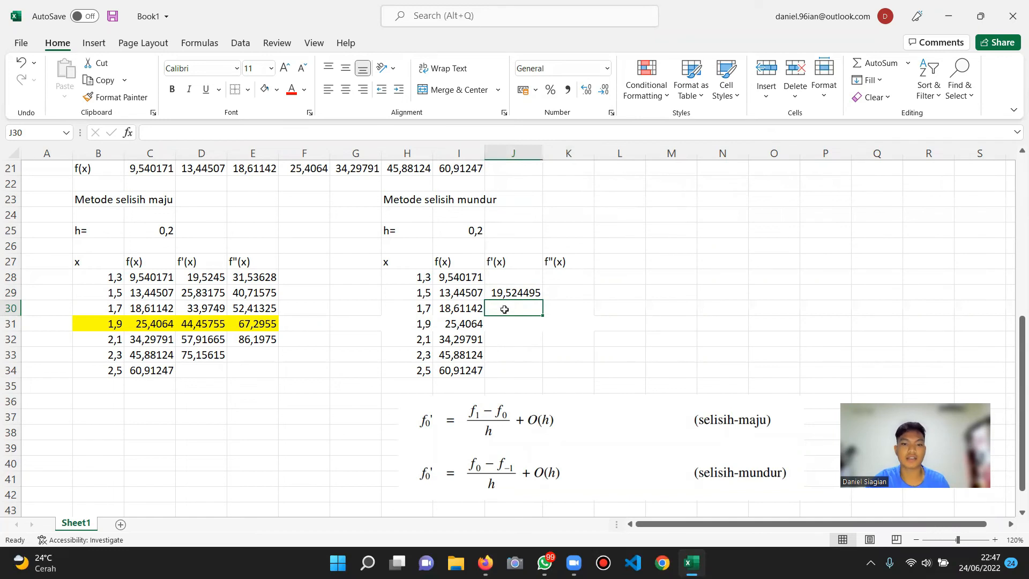
pyautogui.click(528, 296)
pyautogui.moveTo(540, 300); pyautogui.dragTo(538, 378)
pyautogui.click(880, 257)
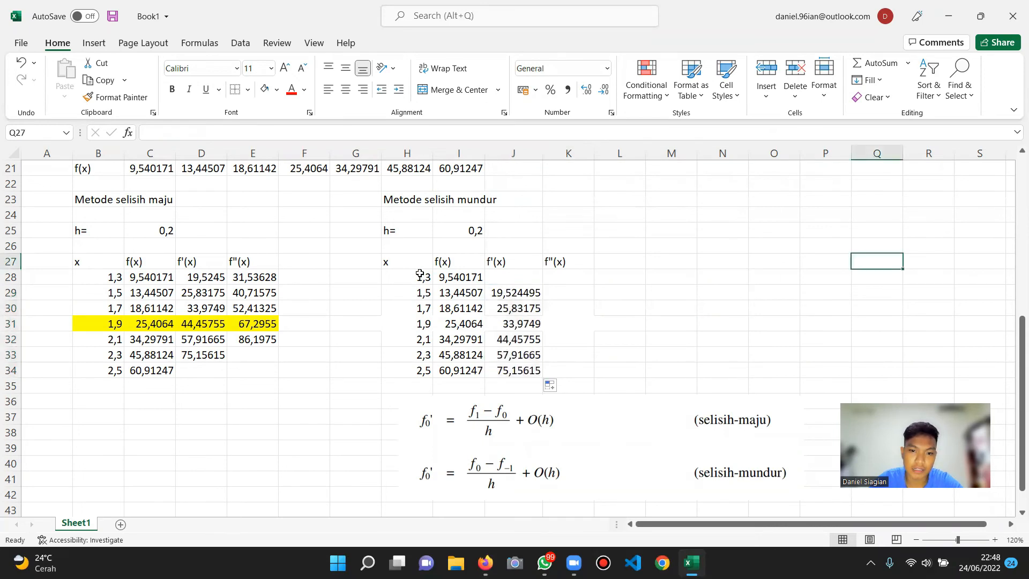
# Review the backward-difference f'(x) column J28:J34 and the first f''(x) cells K28:K29 to see which rows can be calculated
pyautogui.click(496, 294)
pyautogui.click(508, 372)
pyautogui.moveTo(506, 299); pyautogui.dragTo(508, 370)
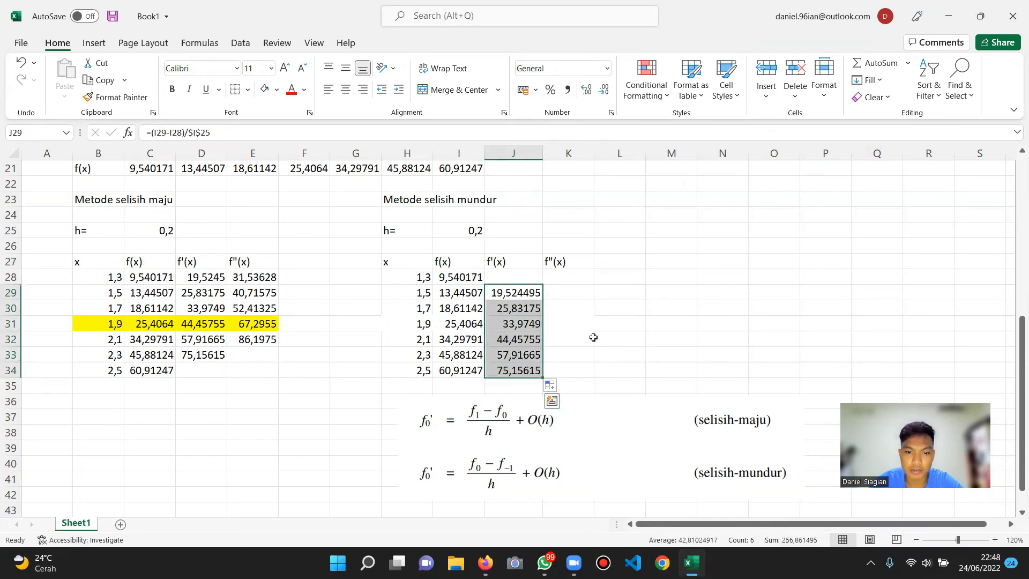
pyautogui.click(569, 330)
pyautogui.click(519, 277)
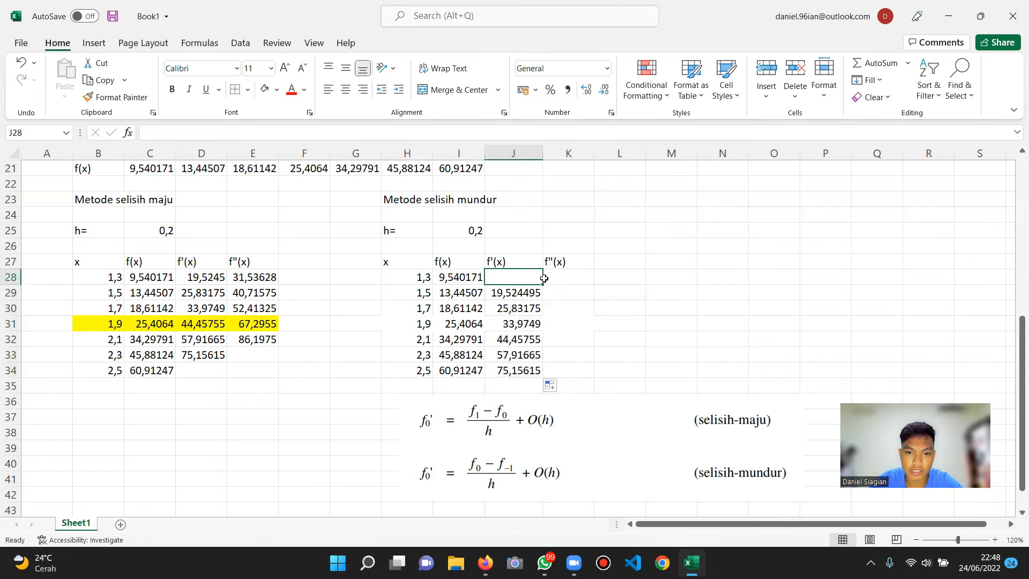
pyautogui.keyDown('shift'); pyautogui.click(543, 278); pyautogui.keyUp('shift')
pyautogui.click(508, 375)
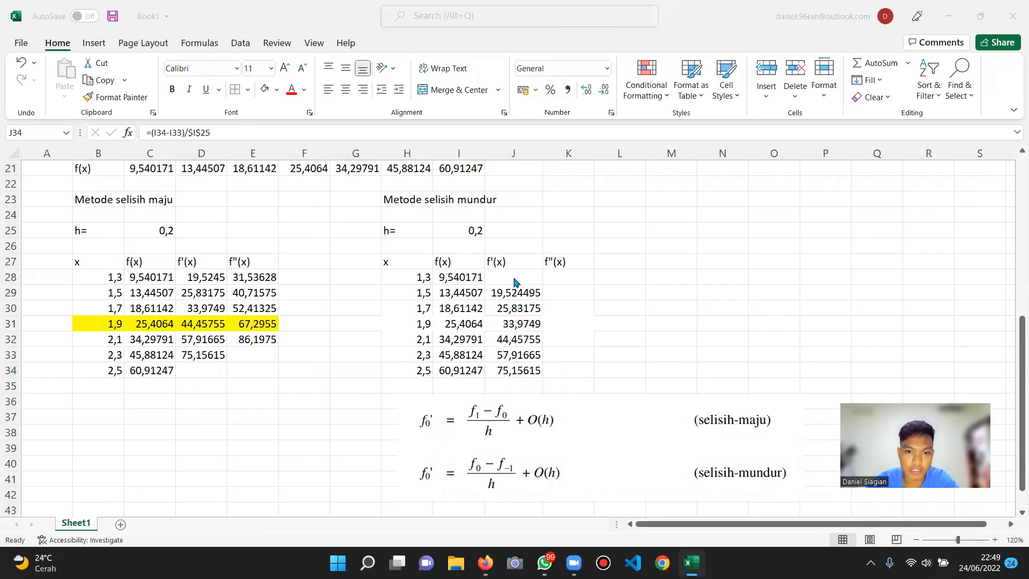
pyautogui.moveTo(570, 283); pyautogui.dragTo(570, 293)
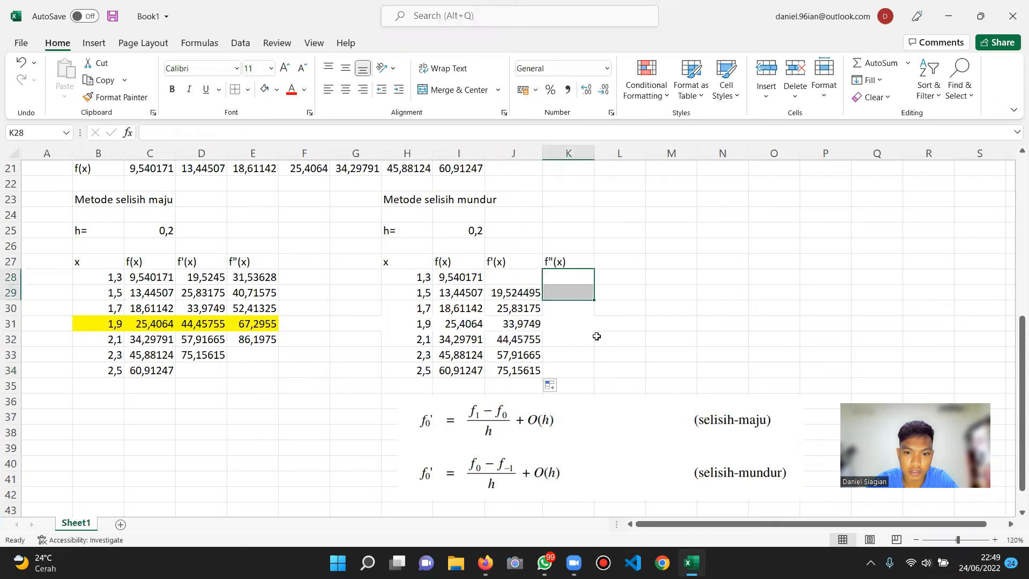
pyautogui.click(577, 310)
pyautogui.write('=')
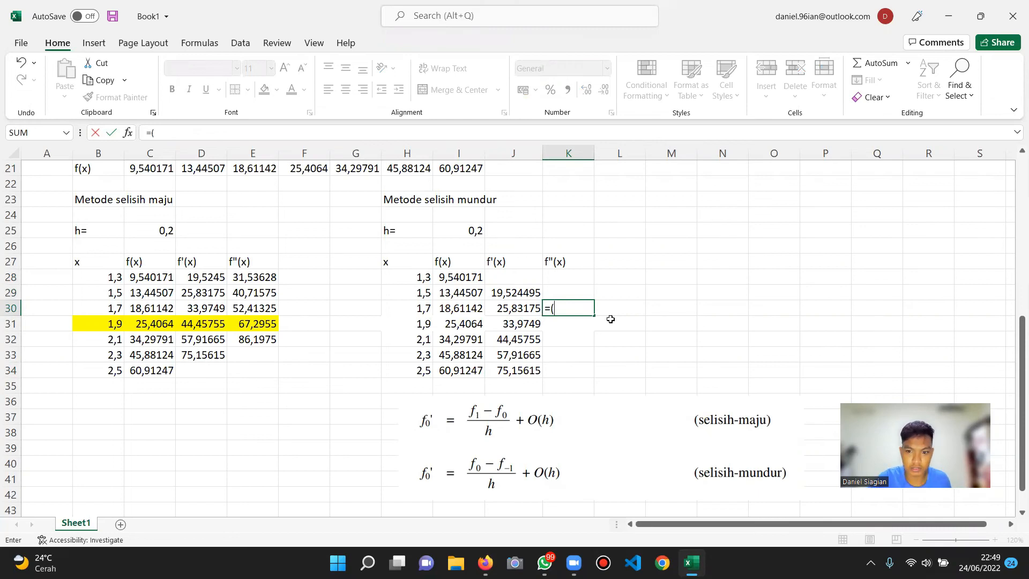
pyautogui.write('(')
pyautogui.press('Return')
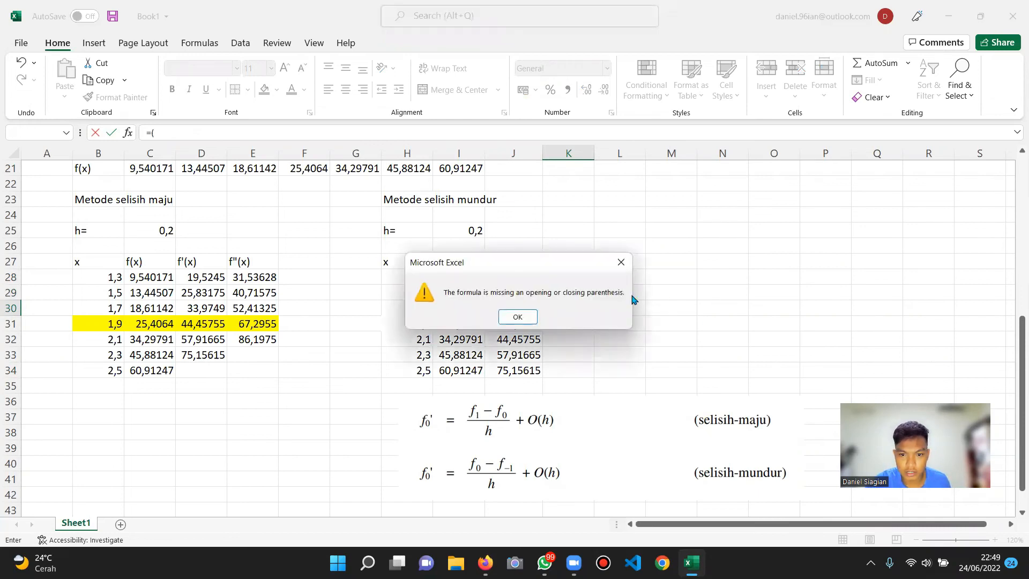
pyautogui.click(619, 264)
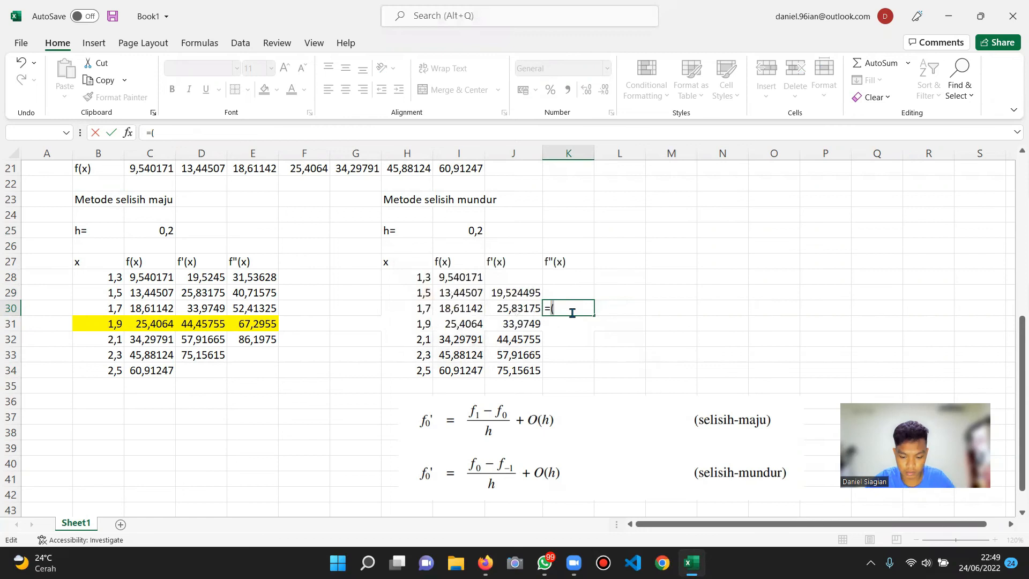
# Move the first-derivative formula picture back up beneath the "Turunan Pertama" heading
pyautogui.moveTo(663, 465); pyautogui.dragTo(754, 251)
pyautogui.scroll(3, 682, 335)
pyautogui.scroll(4, 654, 431)
pyautogui.moveTo(678, 399); pyautogui.dragTo(687, 165)
# Move the second-derivative formula picture from "Turunan Kedua" to just below the backward-difference table, around row 36
pyautogui.scroll(-2, 668, 377)
pyautogui.scroll(-2, 668, 375)
pyautogui.scroll(3, 720, 242)
pyautogui.moveTo(707, 250); pyautogui.dragTo(677, 427)
pyautogui.scroll(-3, 674, 316)
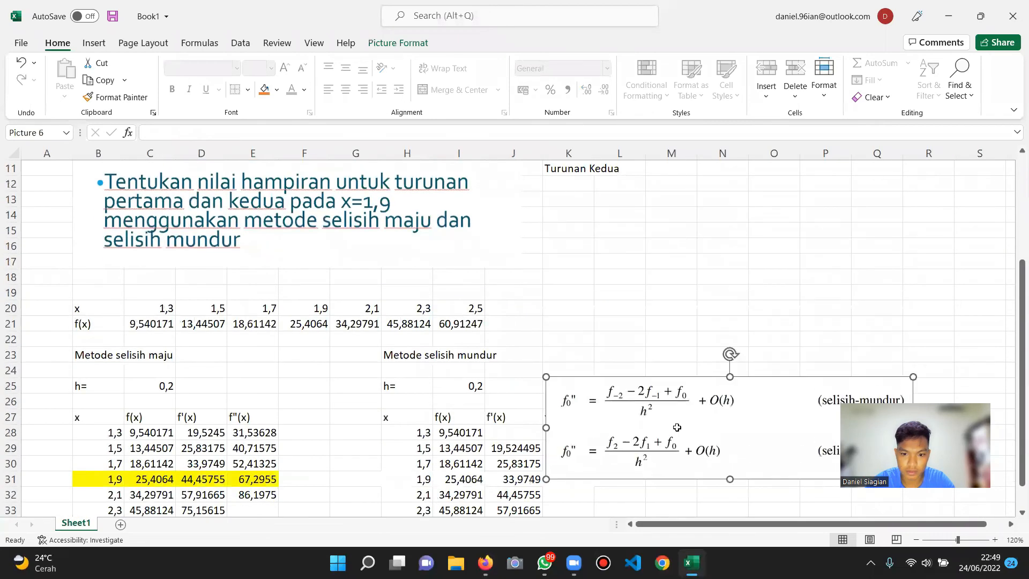
pyautogui.scroll(-2, 676, 386)
pyautogui.scroll(-1, 668, 283)
pyautogui.moveTo(665, 285); pyautogui.dragTo(507, 457)
# Enter the backward-difference second-derivative formula =(I30-2*I29+I28)/POWER($I$25;2) in K30 for x = 1,7
pyautogui.click(578, 307)
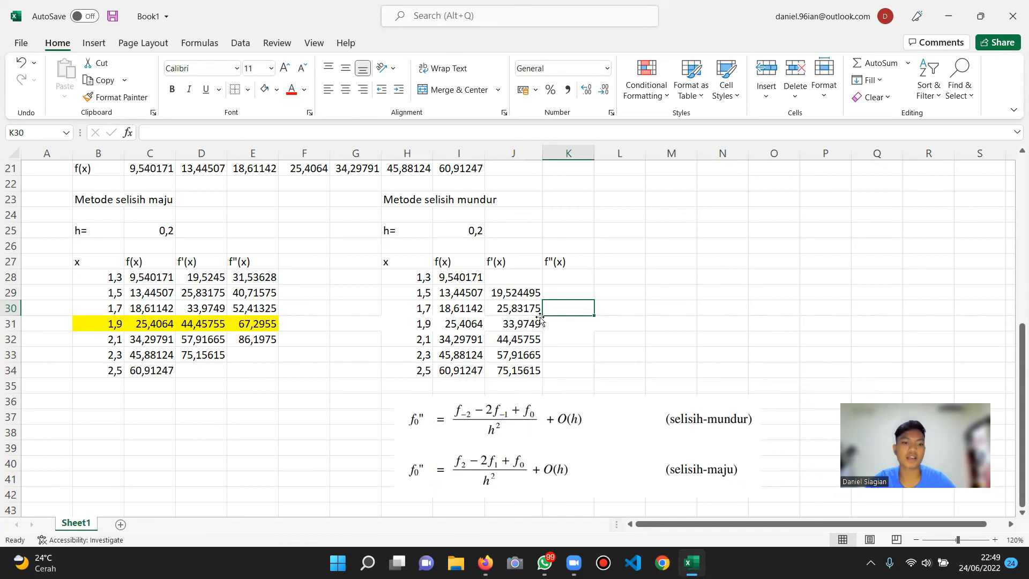
pyautogui.write('=(')
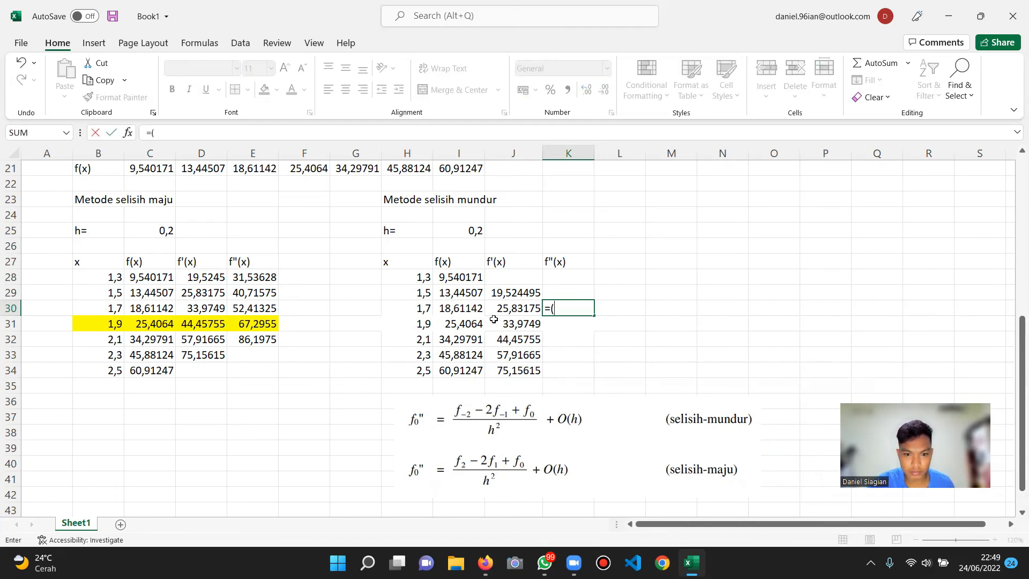
pyautogui.click(474, 311)
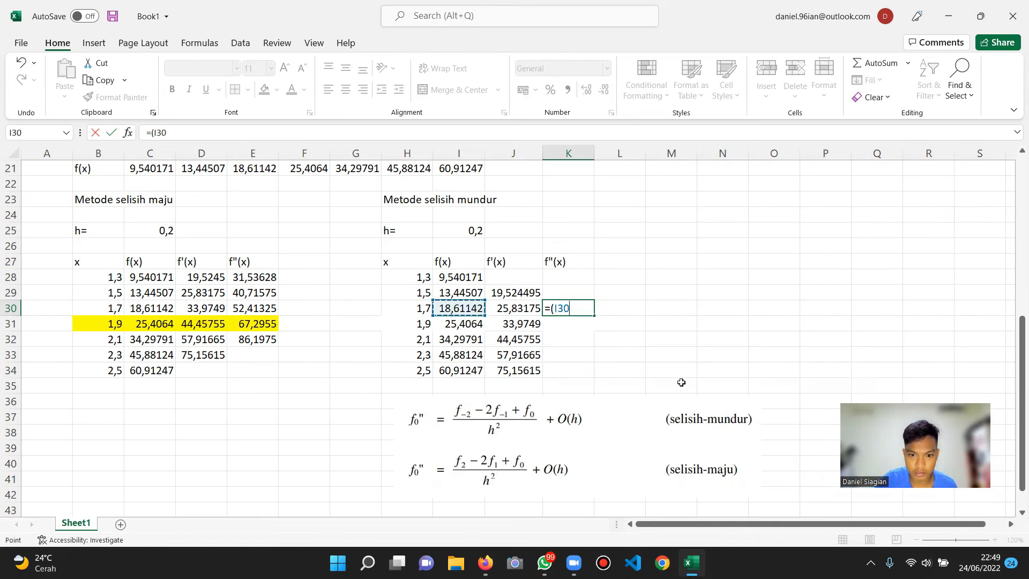
pyautogui.write('-2*')
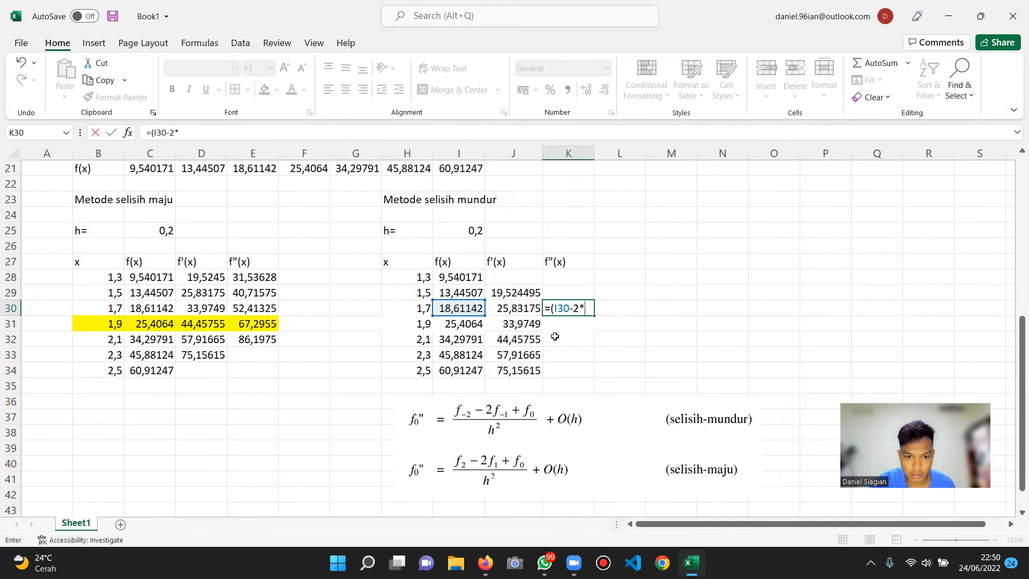
pyautogui.click(459, 293)
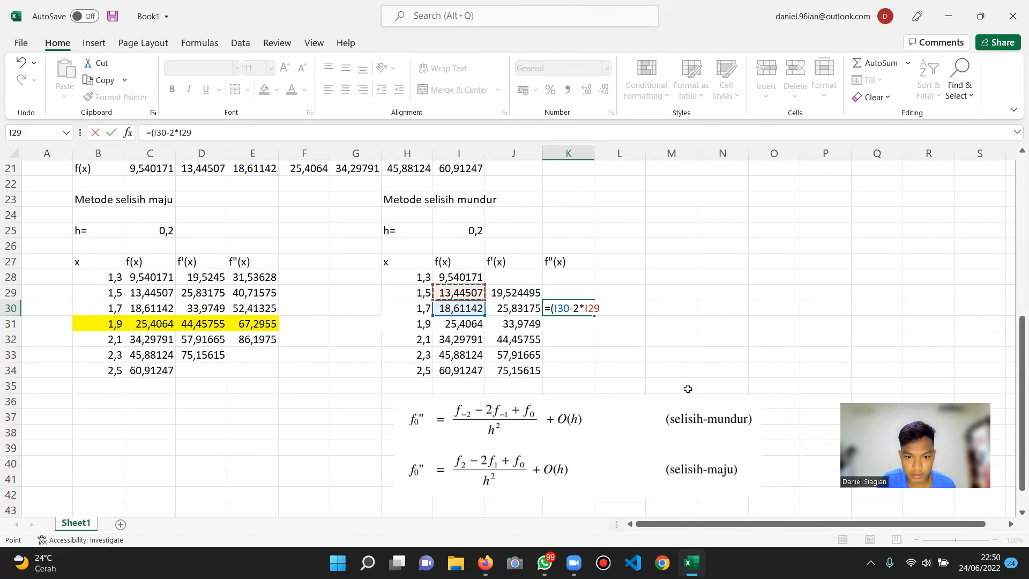
pyautogui.write('+')
pyautogui.click(471, 276)
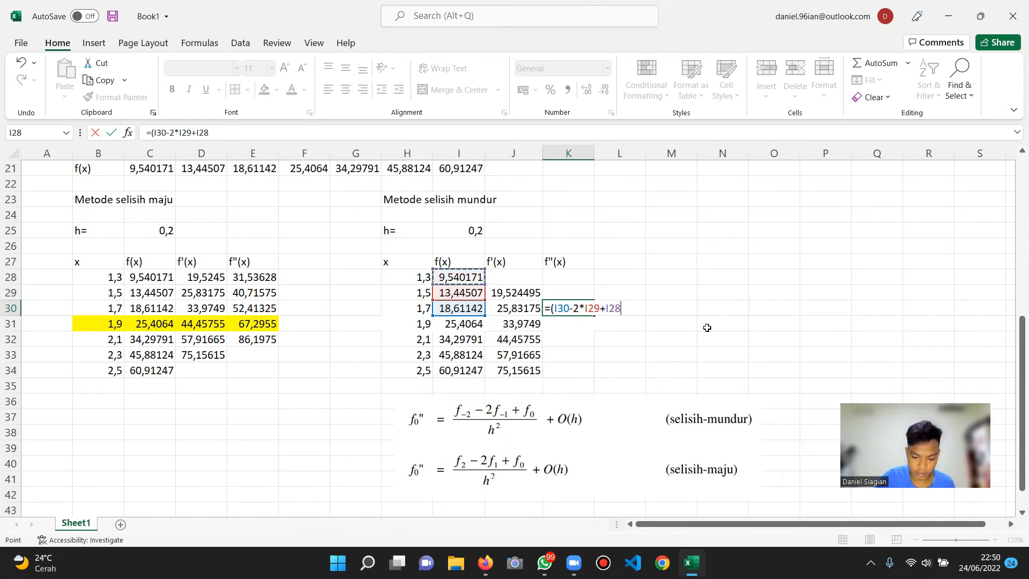
pyautogui.write(')/powe')
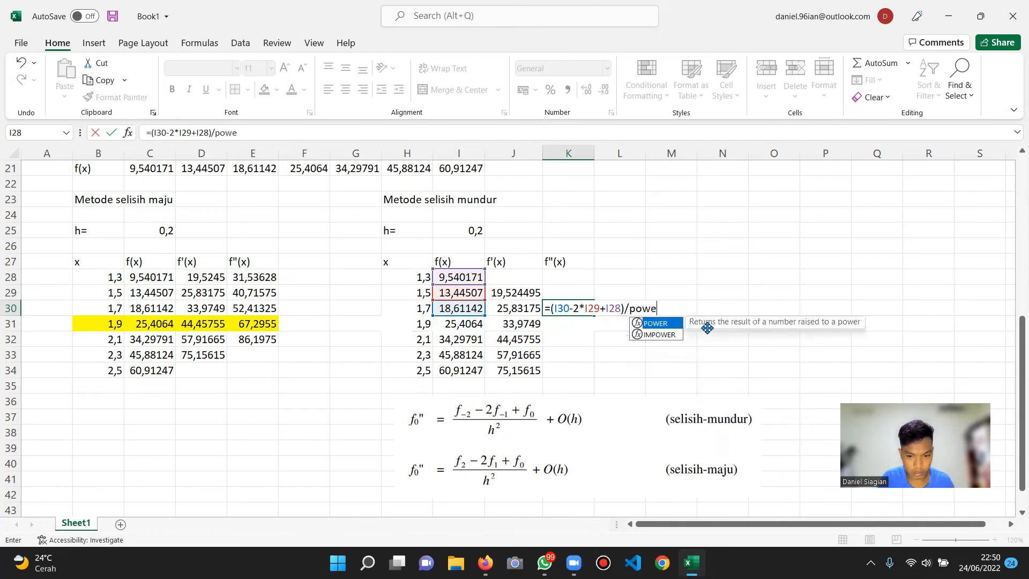
pyautogui.write('r(')
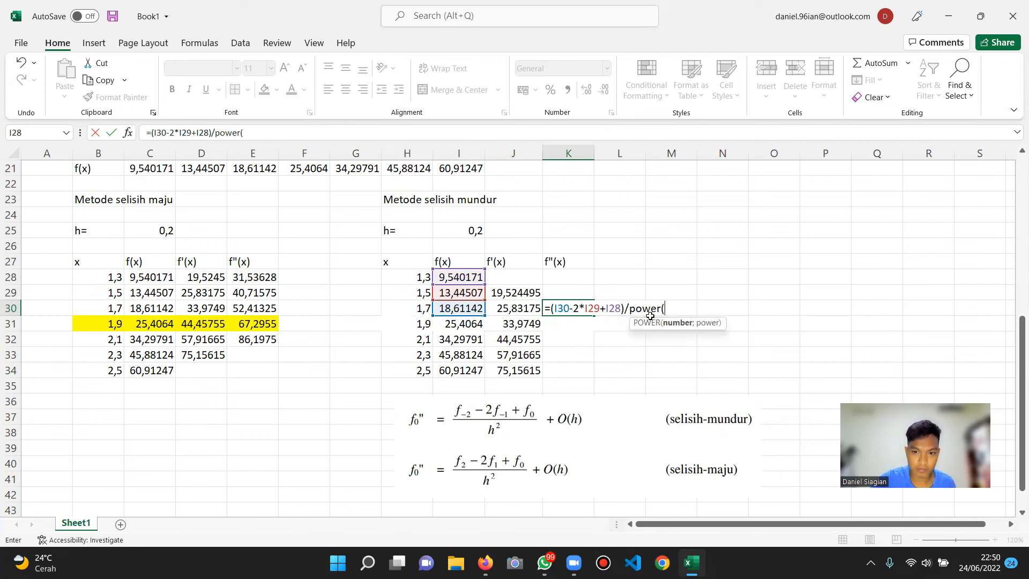
pyautogui.click(476, 231)
pyautogui.press('F4')
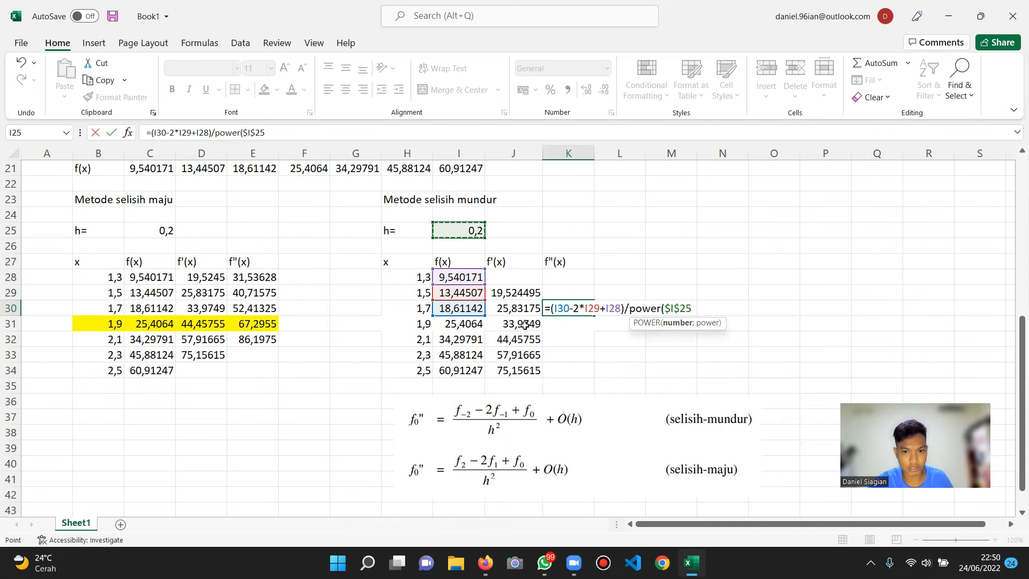
pyautogui.write(';')
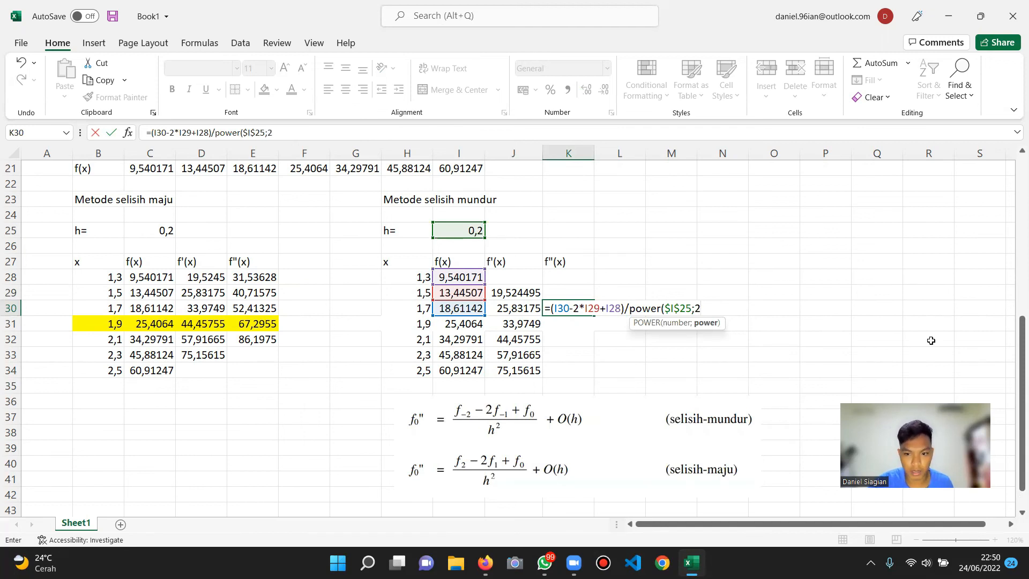
pyautogui.write('2)')
pyautogui.press('Return')
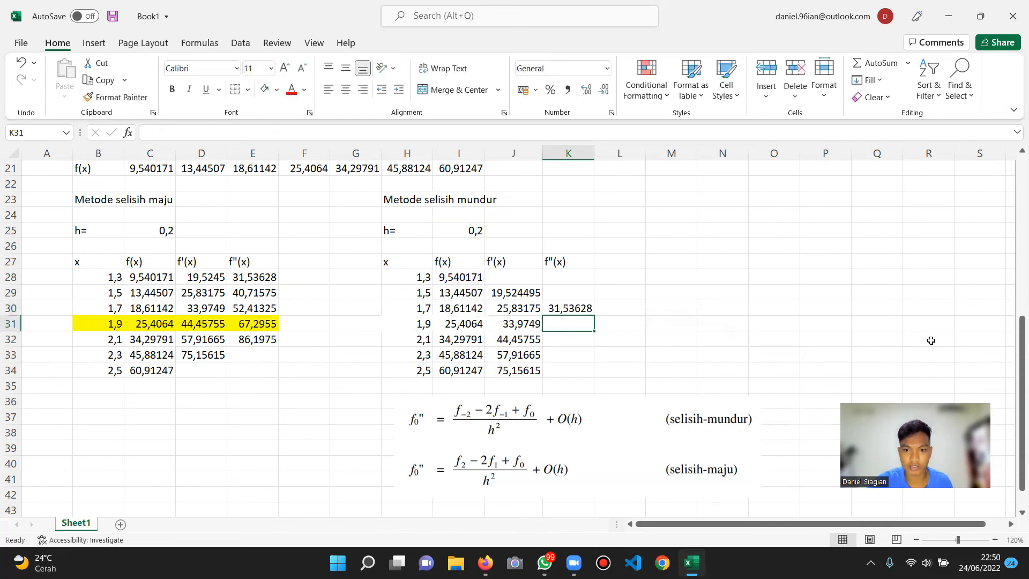
# Fill the f''(x) formula from K30 down to K34 and check the copied formula in the last row
pyautogui.click(568, 309)
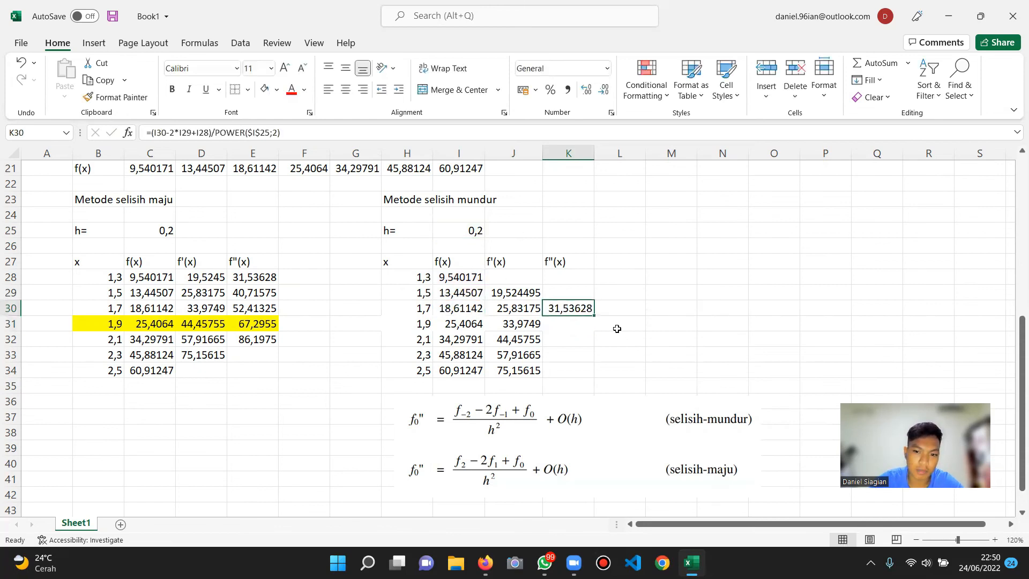
pyautogui.moveTo(593, 315); pyautogui.dragTo(602, 375)
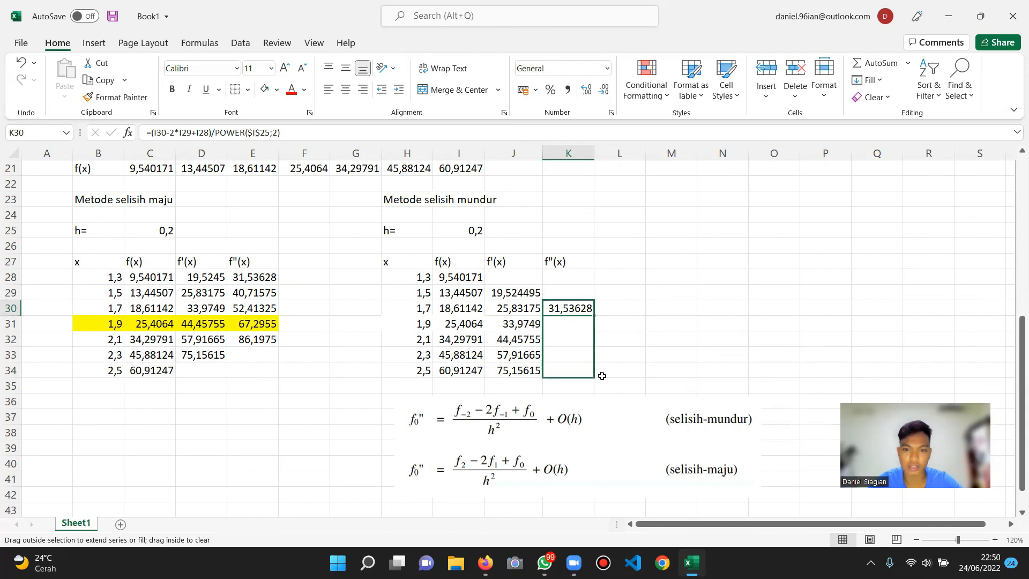
pyautogui.click(761, 310)
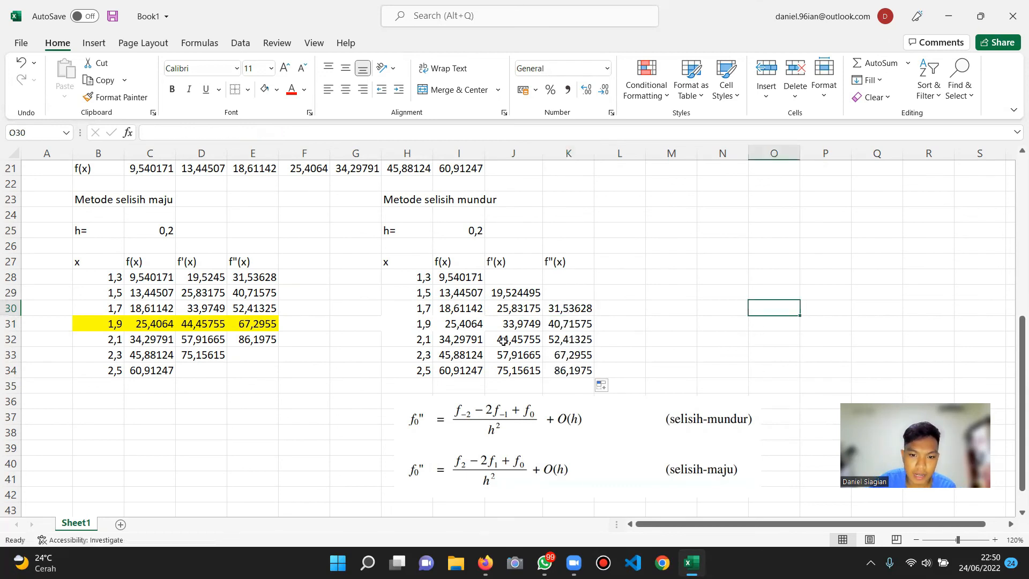
pyautogui.click(560, 370)
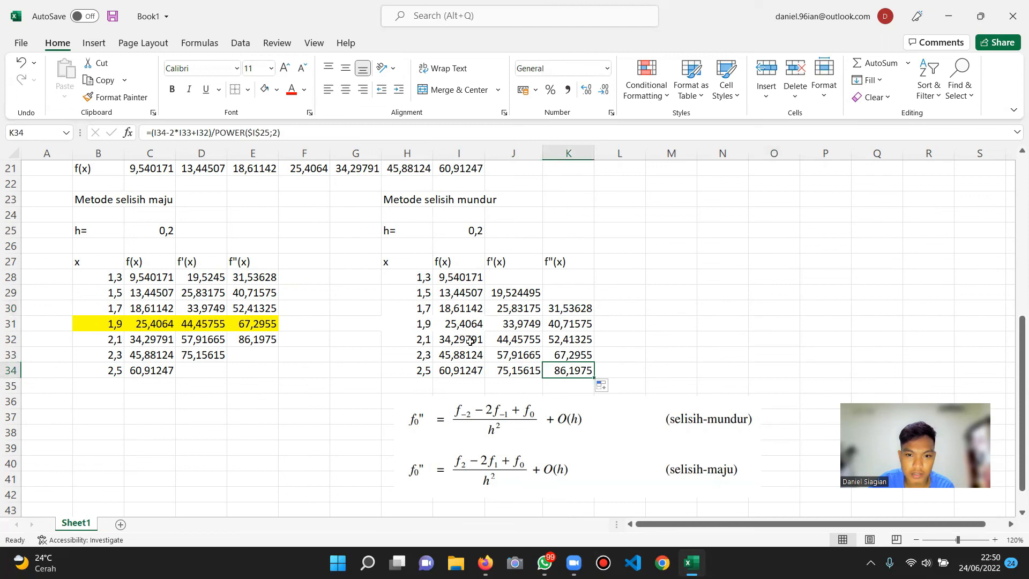
# Move the second-derivative formula picture back up beneath the "Turunan Kedua" heading
pyautogui.moveTo(554, 473); pyautogui.dragTo(671, 236)
pyautogui.scroll(2, 615, 345)
pyautogui.scroll(2, 672, 376)
pyautogui.moveTo(672, 376); pyautogui.dragTo(705, 243)
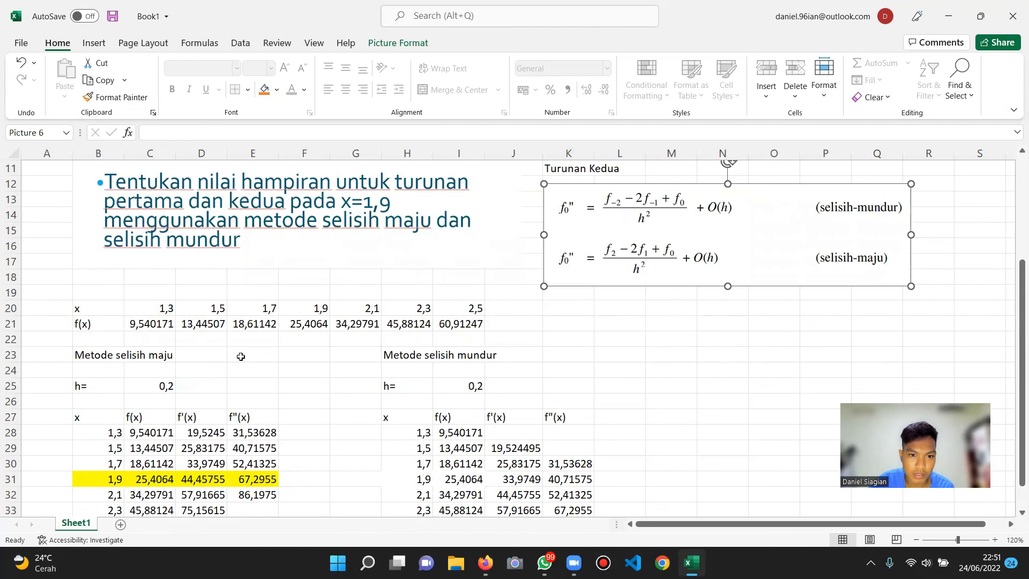
# Highlight the x = 1,9 row of the backward-difference table, H31:K31, with a yellow fill
pyautogui.scroll(-3, 244, 355)
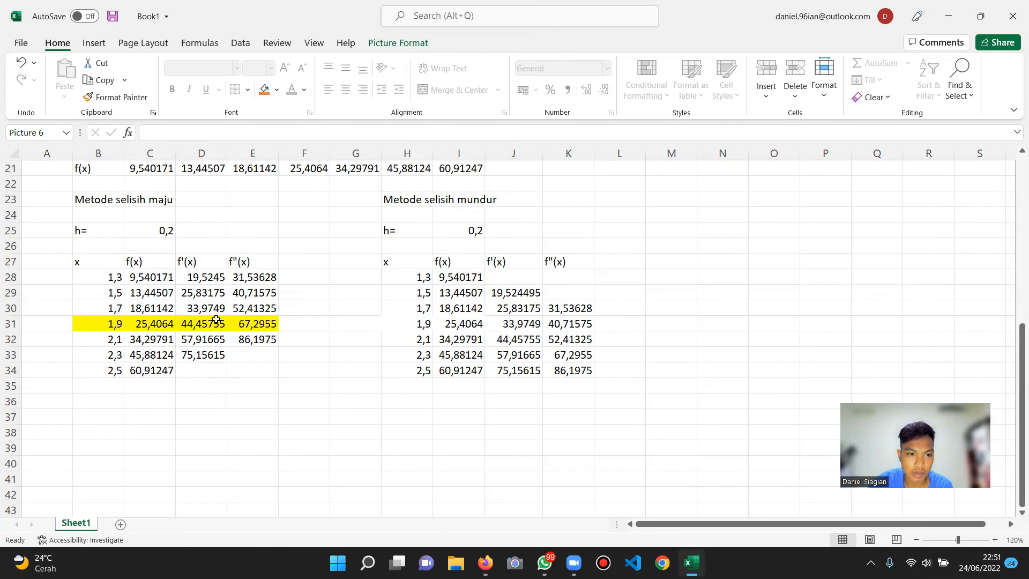
pyautogui.moveTo(421, 324); pyautogui.dragTo(573, 324)
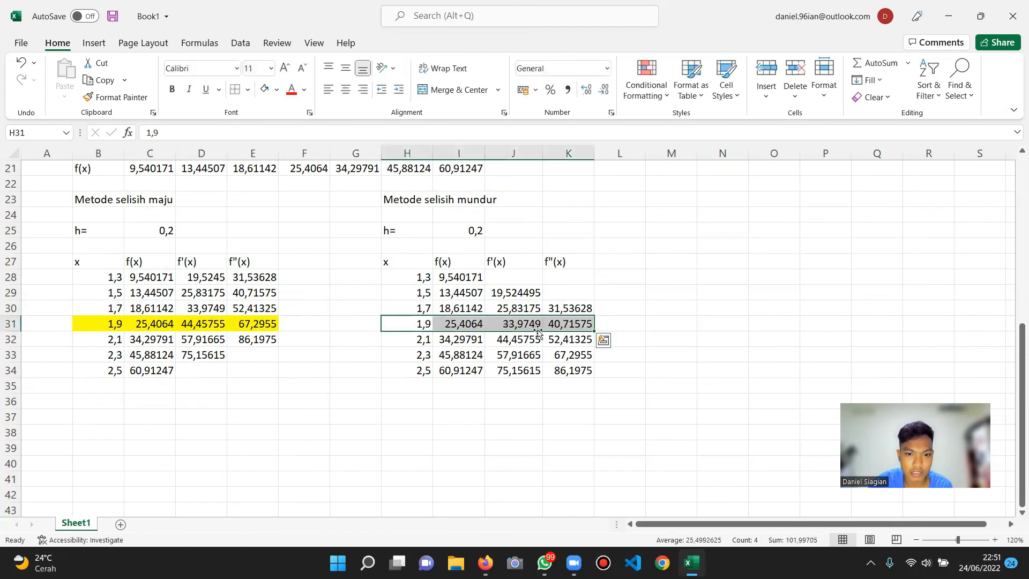
pyautogui.click(277, 89)
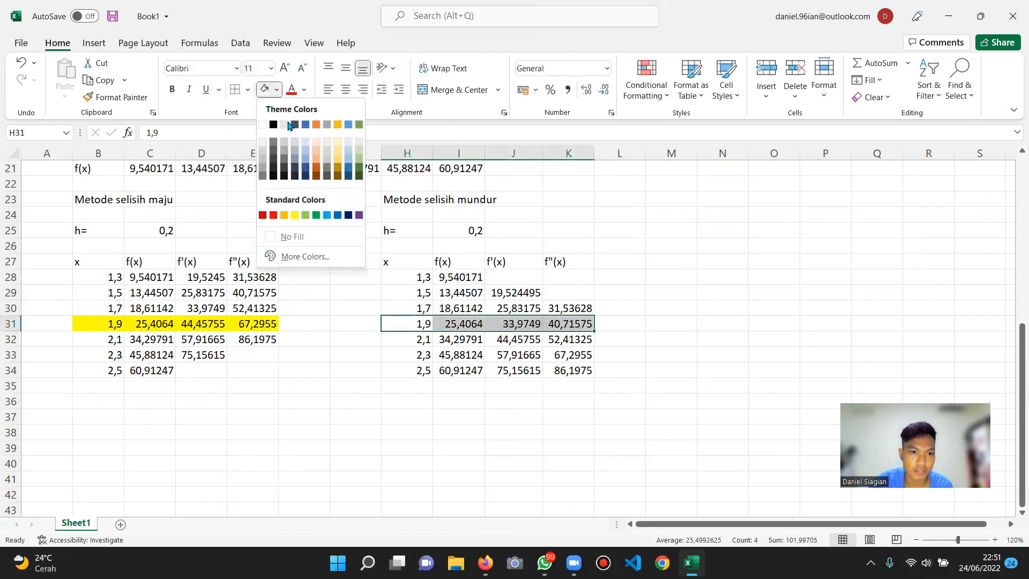
pyautogui.click(296, 215)
pyautogui.click(682, 416)
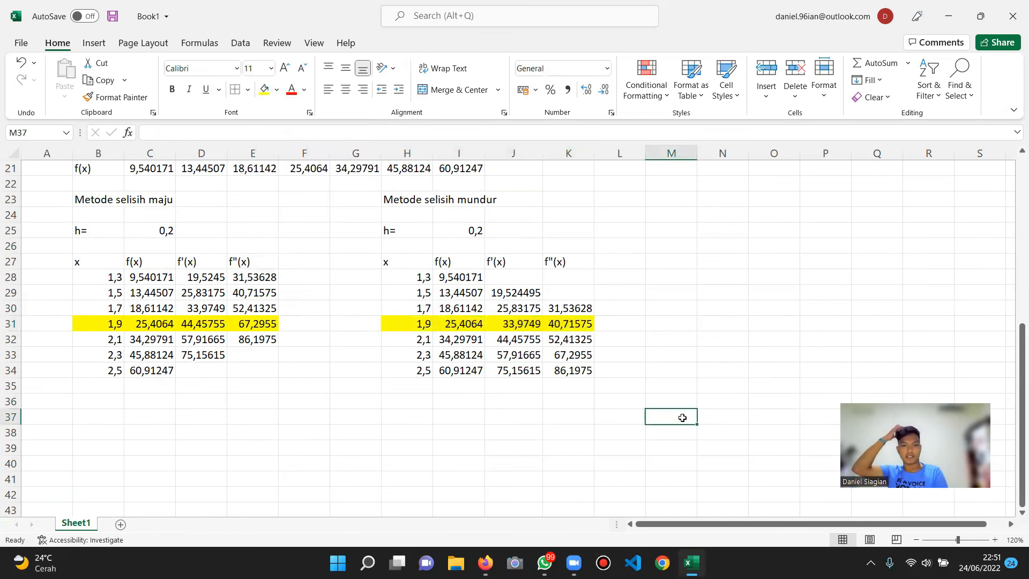
# Review the problem statement against the highlighted f'(x) and f''(x) values at x = 1,9 in the forward- and backward-difference tables
pyautogui.scroll(7, 514, 394)
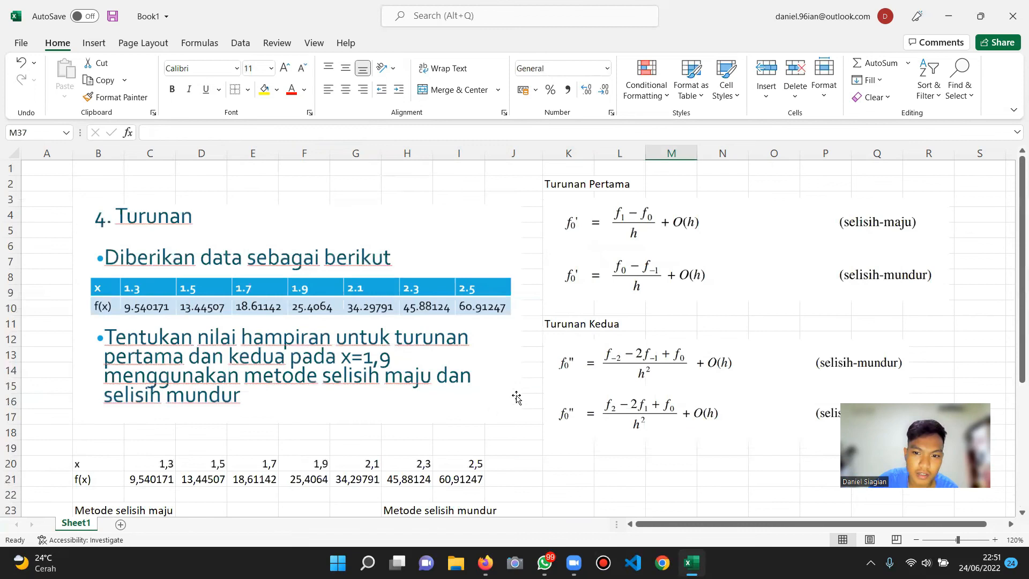
pyautogui.scroll(-3, 534, 376)
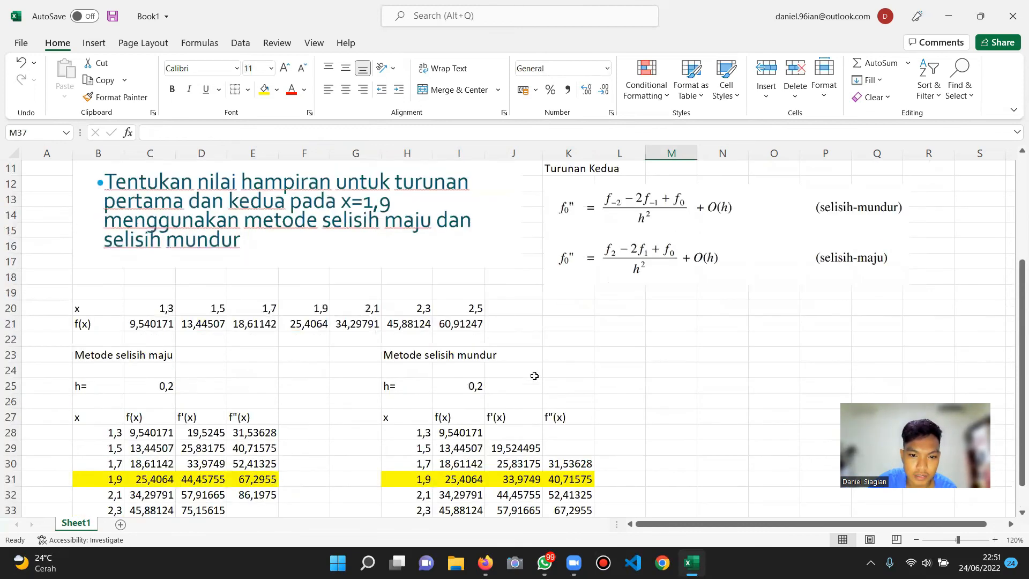
pyautogui.scroll(-3, 534, 376)
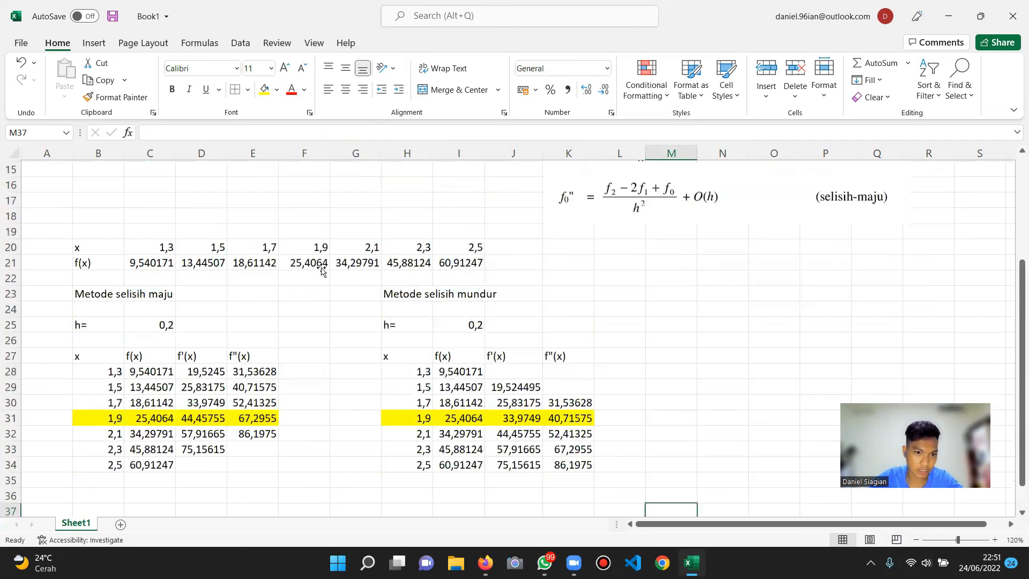
pyautogui.scroll(3, 316, 256)
pyautogui.scroll(3, 269, 254)
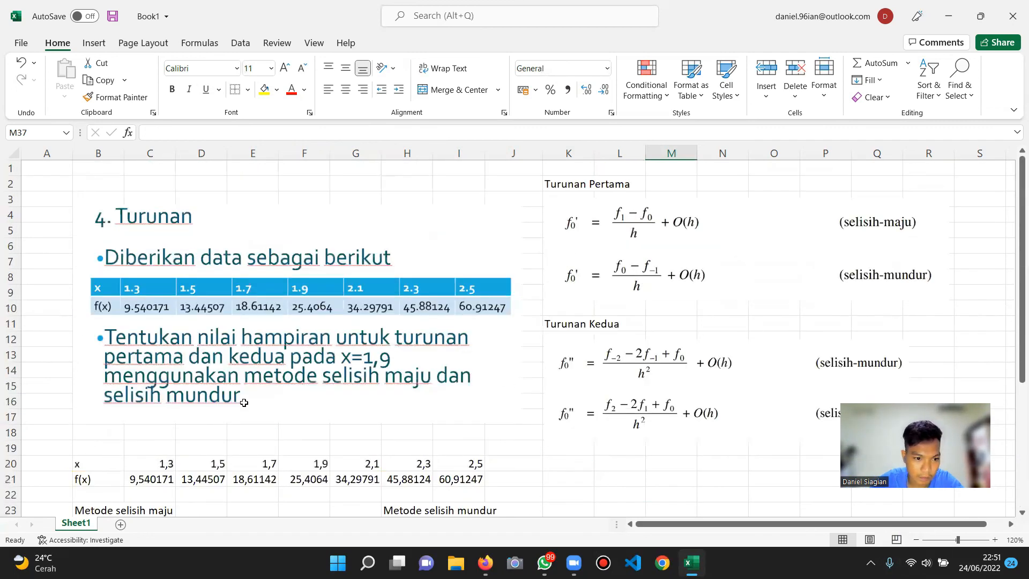
pyautogui.scroll(-7, 113, 380)
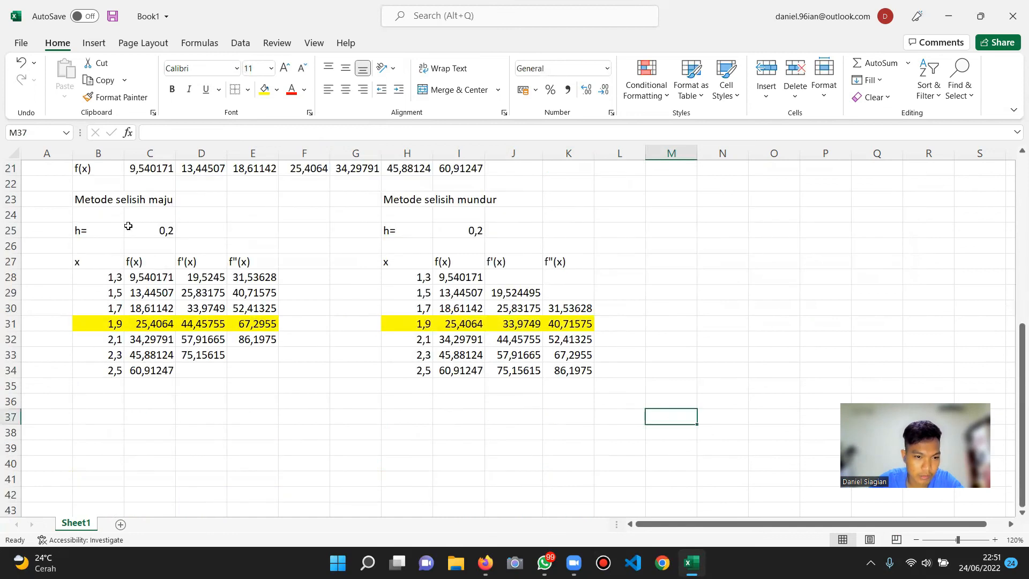
pyautogui.click(105, 326)
pyautogui.moveTo(216, 324); pyautogui.dragTo(236, 329)
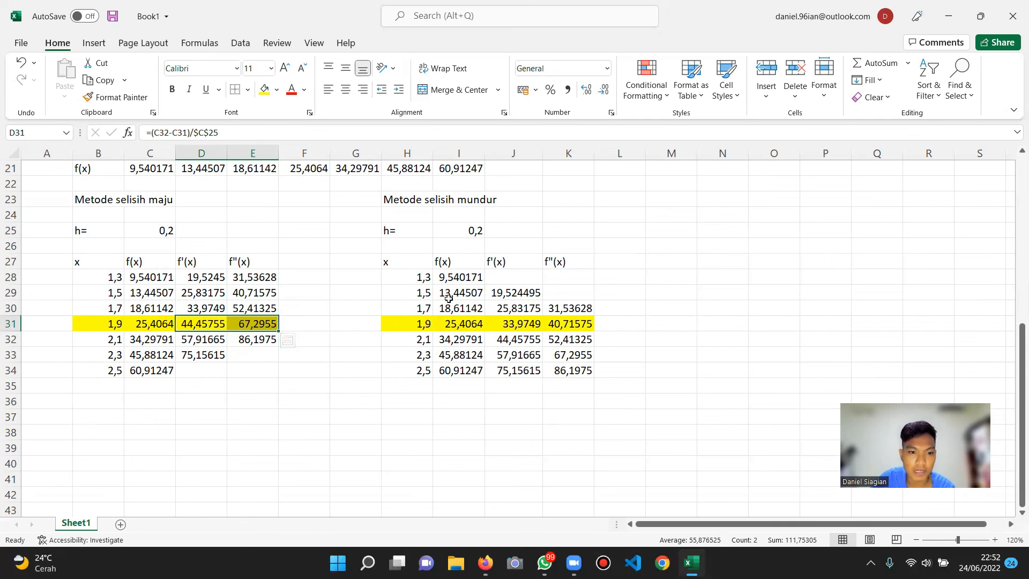
pyautogui.click(511, 328)
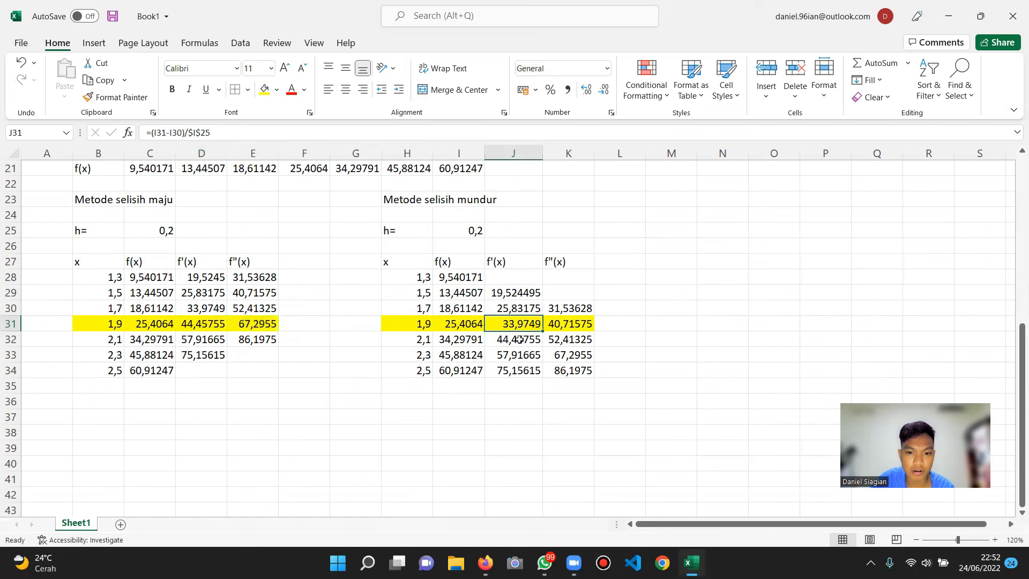
pyautogui.moveTo(538, 327); pyautogui.dragTo(558, 325)
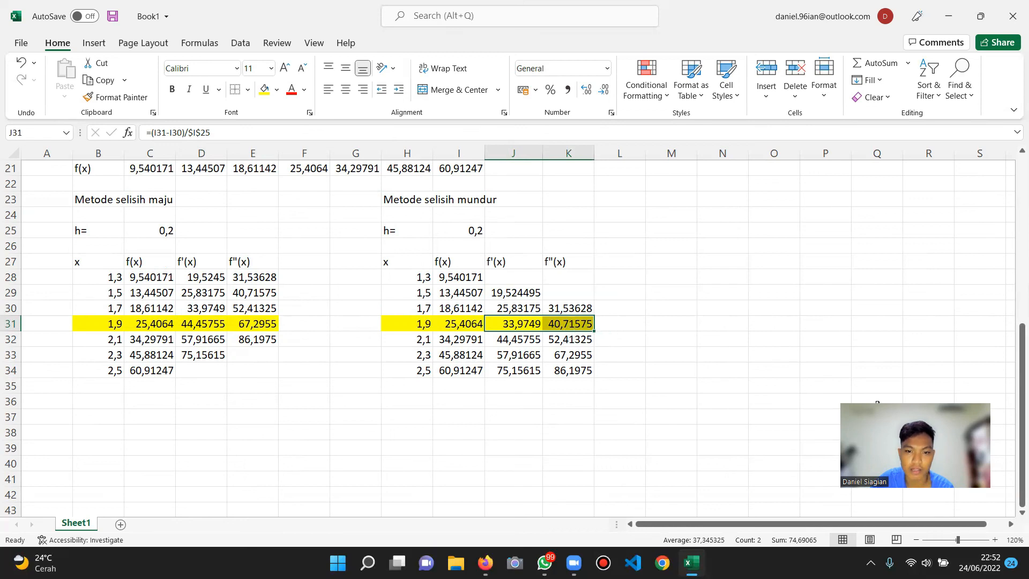
pyautogui.click(572, 415)
# Look over the problem statement, derivative formulas and both difference tables together, with the worksheet at 90% zoom
pyautogui.scroll(3, 487, 472)
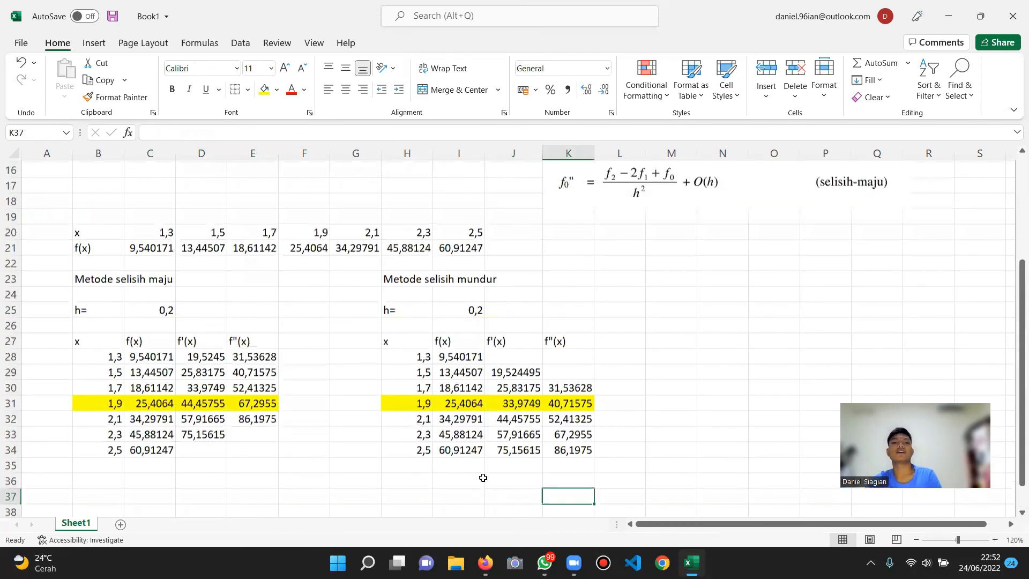
pyautogui.scroll(3, 273, 408)
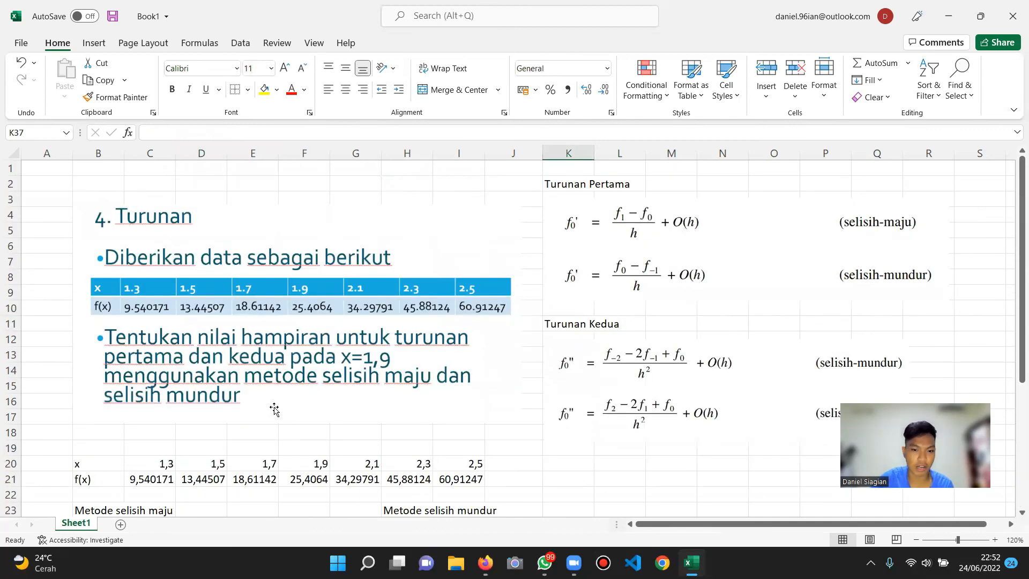
pyautogui.scroll(-4, 274, 409)
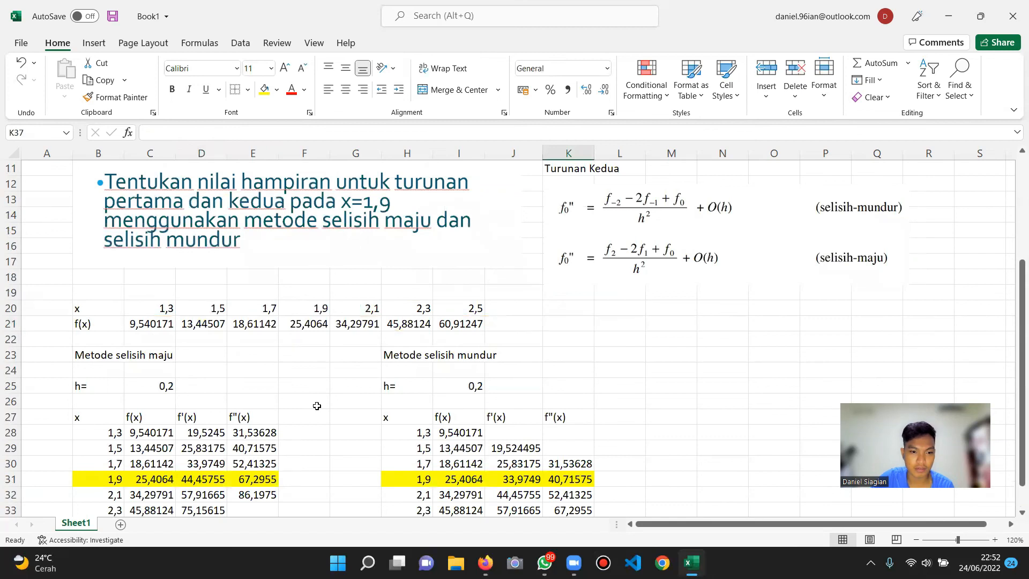
pyautogui.scroll(-3, 315, 409)
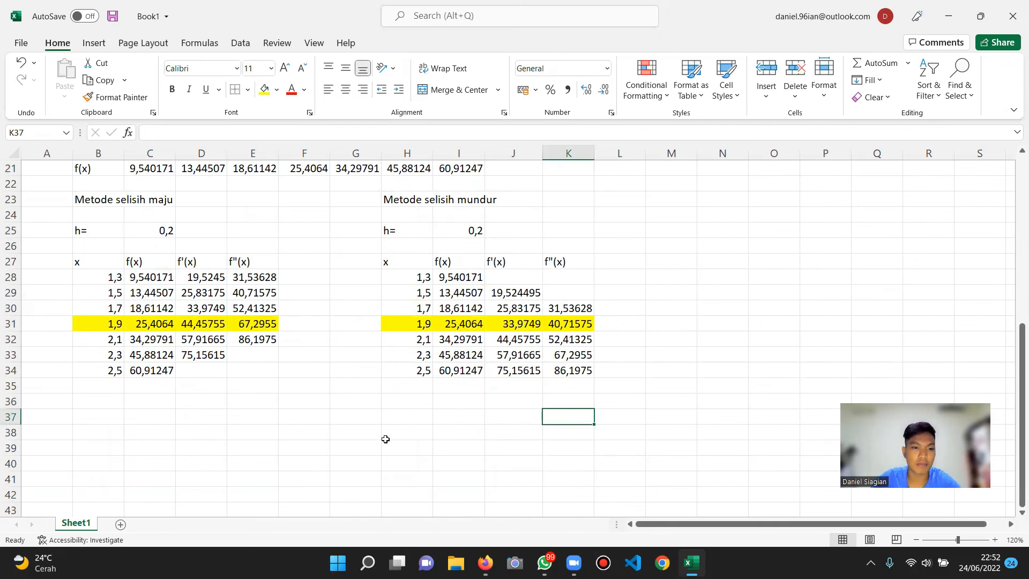
pyautogui.scroll(6, 384, 436)
pyautogui.scroll(1, 78, 321)
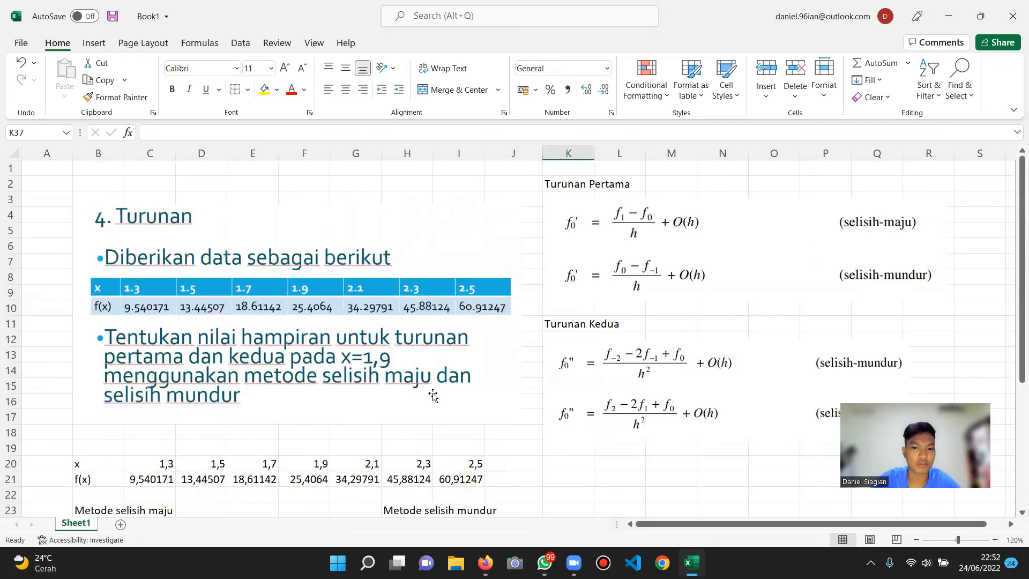
pyautogui.click(916, 540)
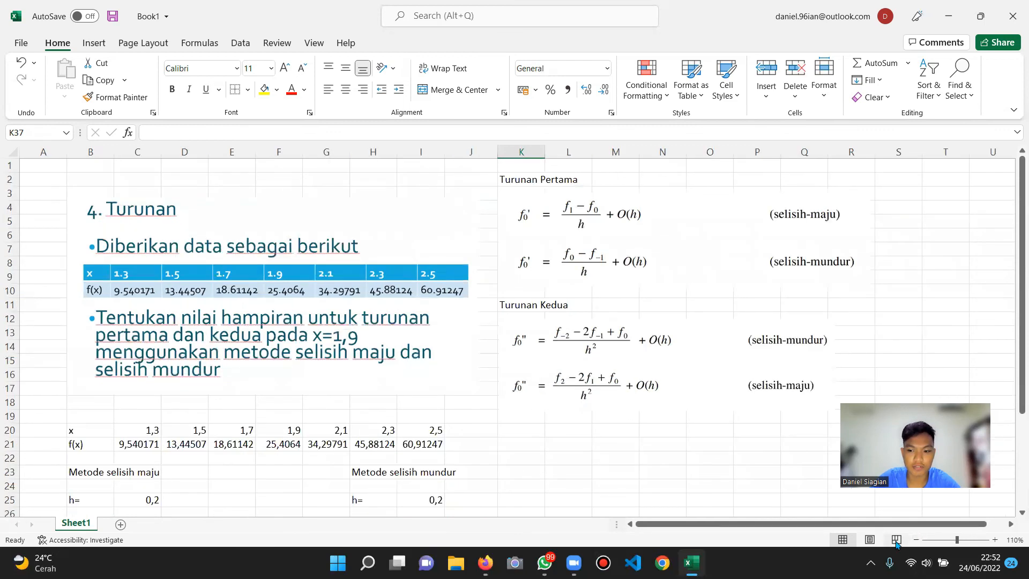
pyautogui.click(916, 540)
pyautogui.click(916, 540)
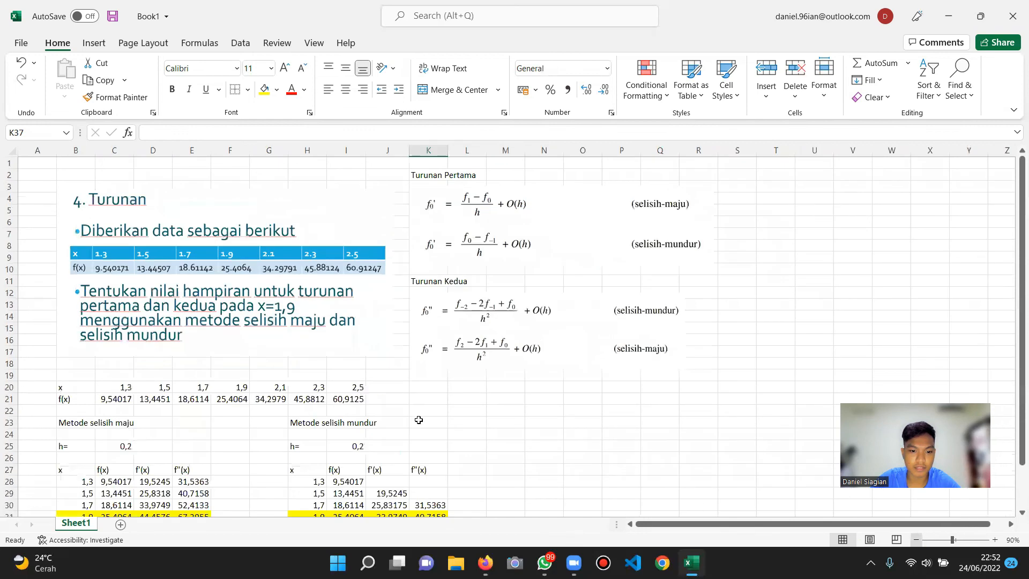